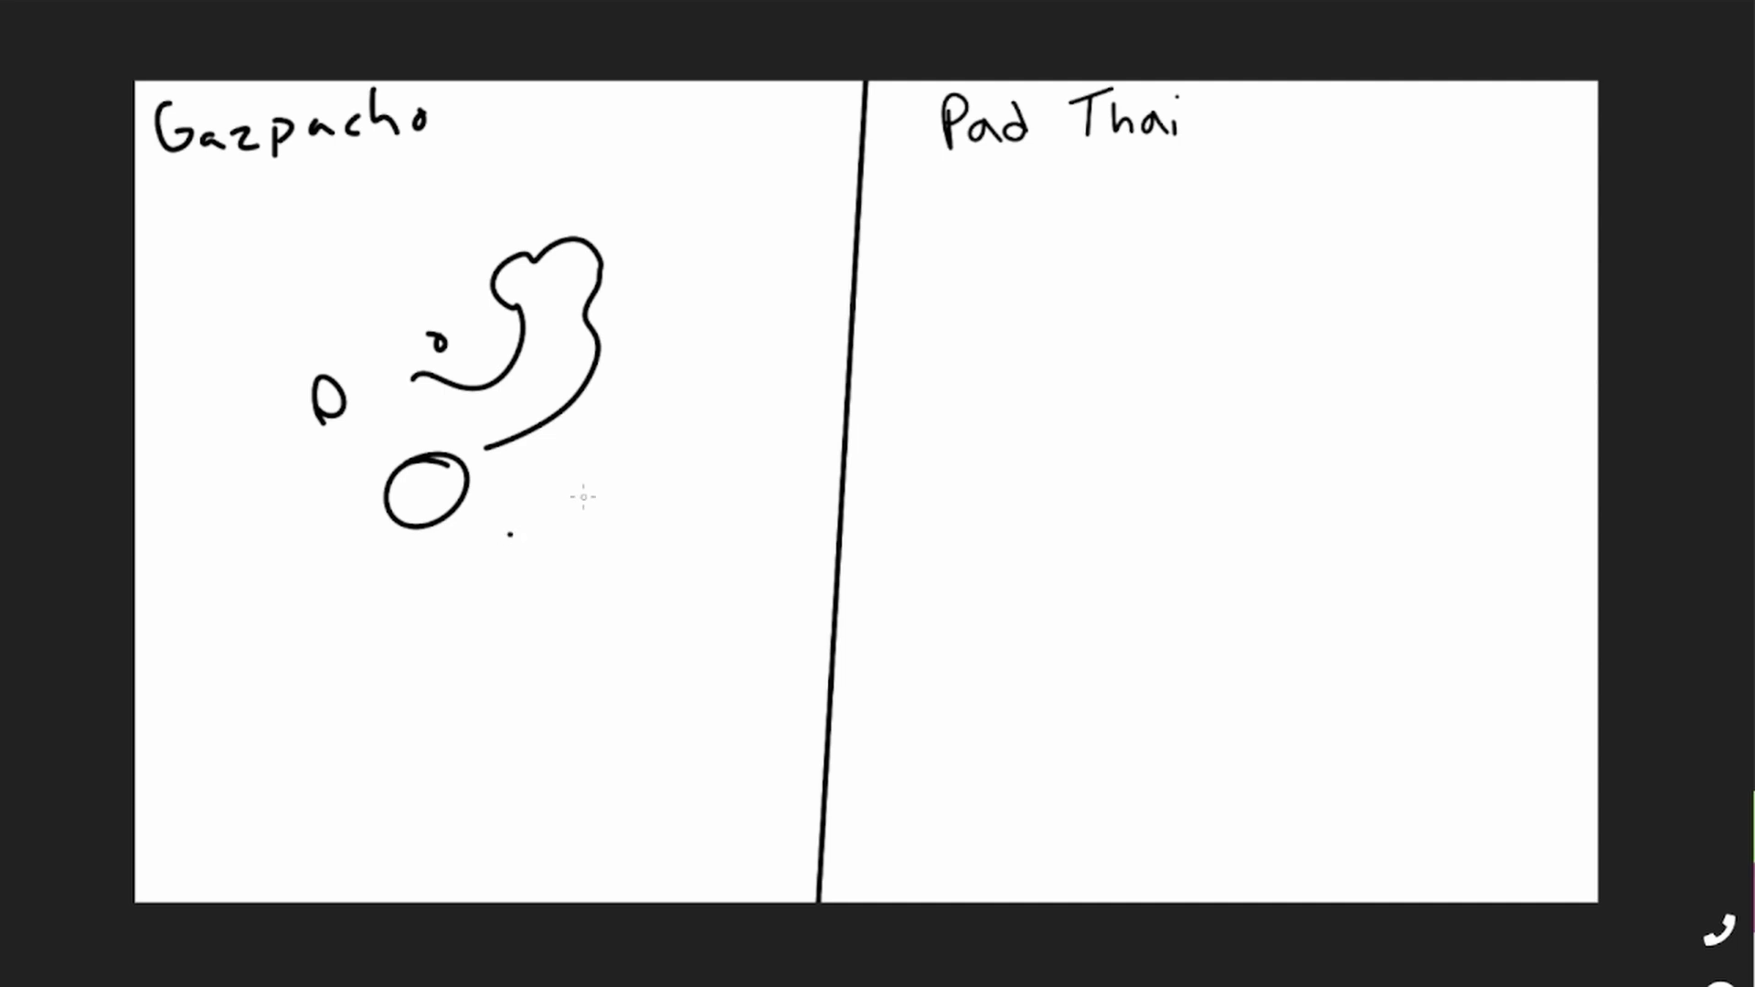
Undo all strokes of the rough Gazpacho sketch, keeping the two titles and the dividing line.
{"action": "left_click_drag", "start_coordinate": [511, 535], "coordinate": [629, 435]}
{"action": "left_click_drag", "start_coordinate": [526, 478], "coordinate": [604, 409]}
{"action": "key", "text": "ctrl+z"}
{"action": "key", "text": "ctrl+z"}
{"action": "key", "text": "ctrl+z"}
{"action": "key", "text": "ctrl+z"}
{"action": "key", "text": "ctrl+z"}
{"action": "key", "text": "ctrl+z"}
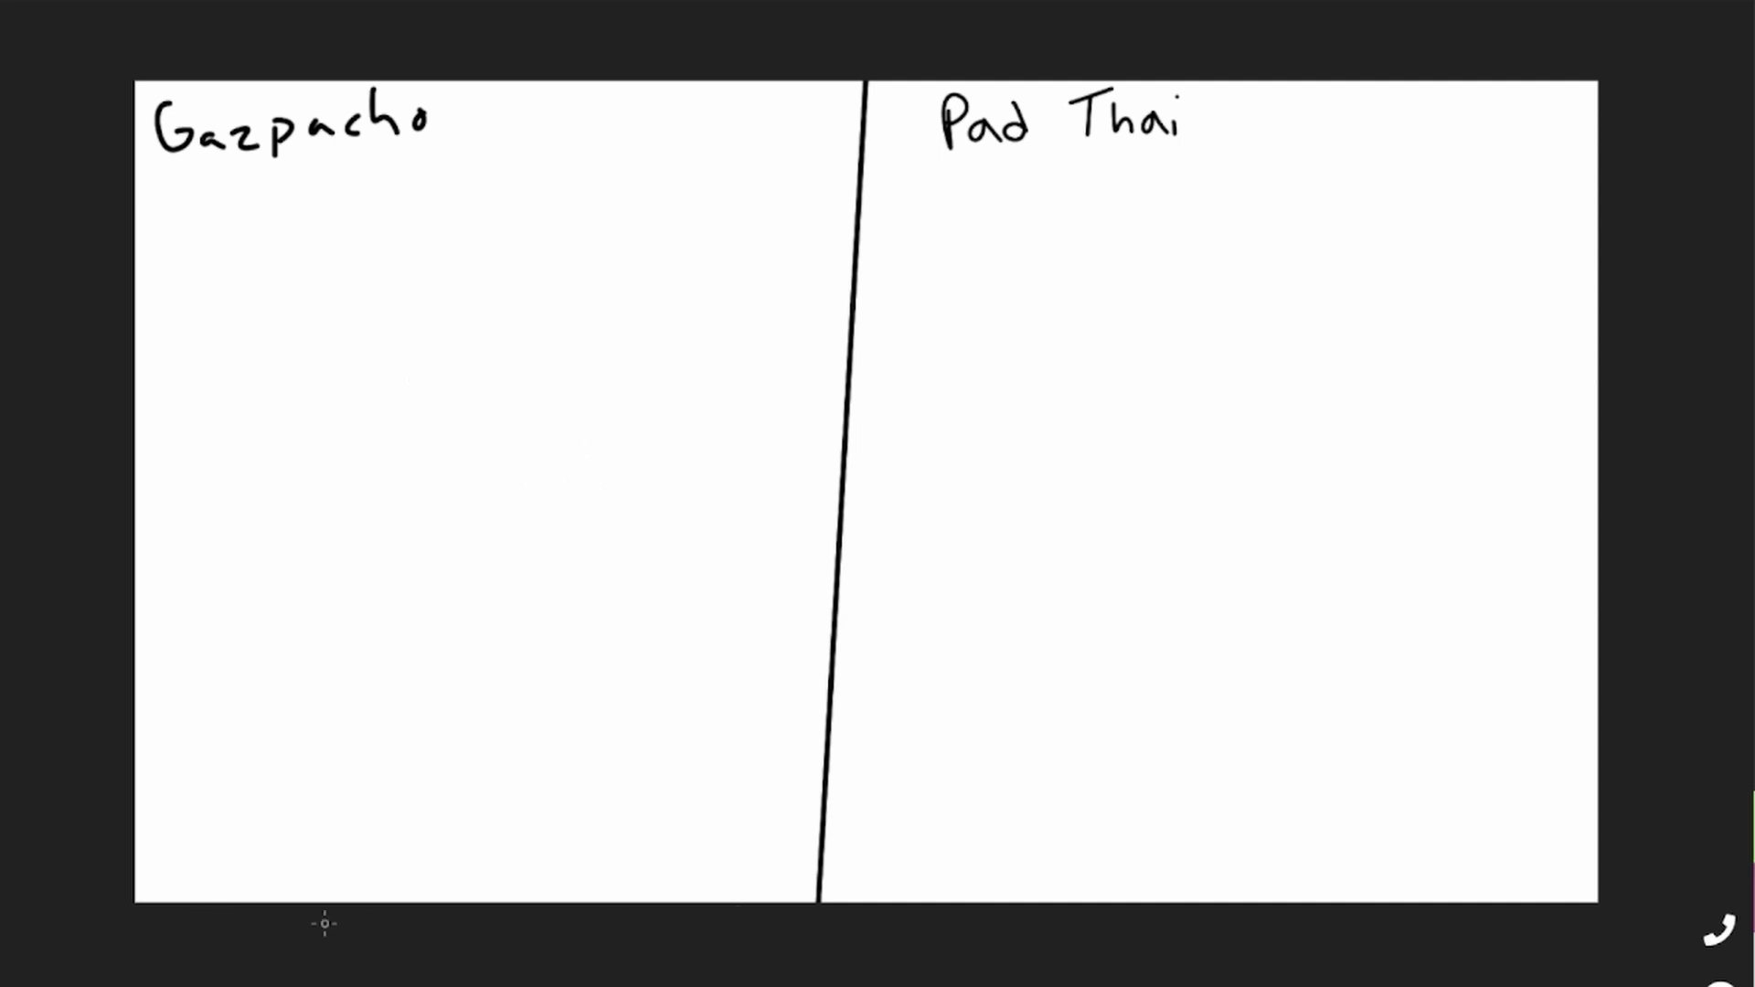
Draw the Pad Thai figure's curved left side and its oval top with a spiral inside.
{"action": "scroll", "coordinate": [1653, 590], "scroll_direction": "down", "scroll_amount": 2}
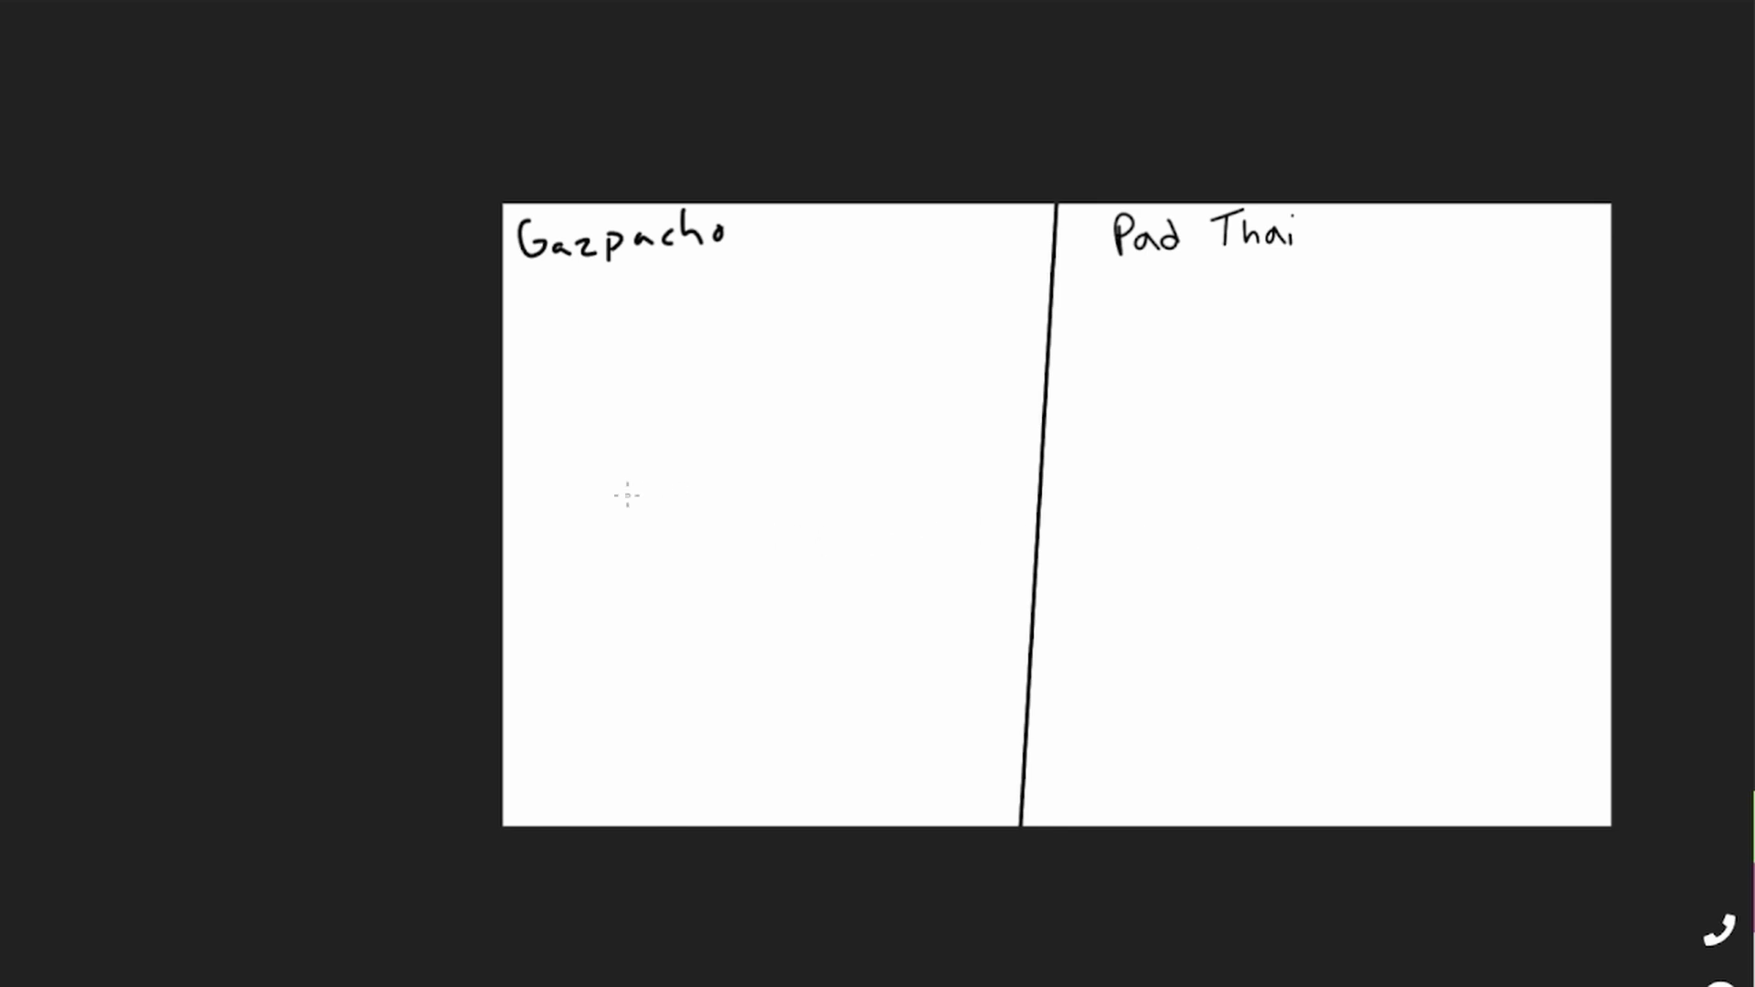
{"action": "scroll", "coordinate": [627, 495], "scroll_direction": "up", "scroll_amount": 3}
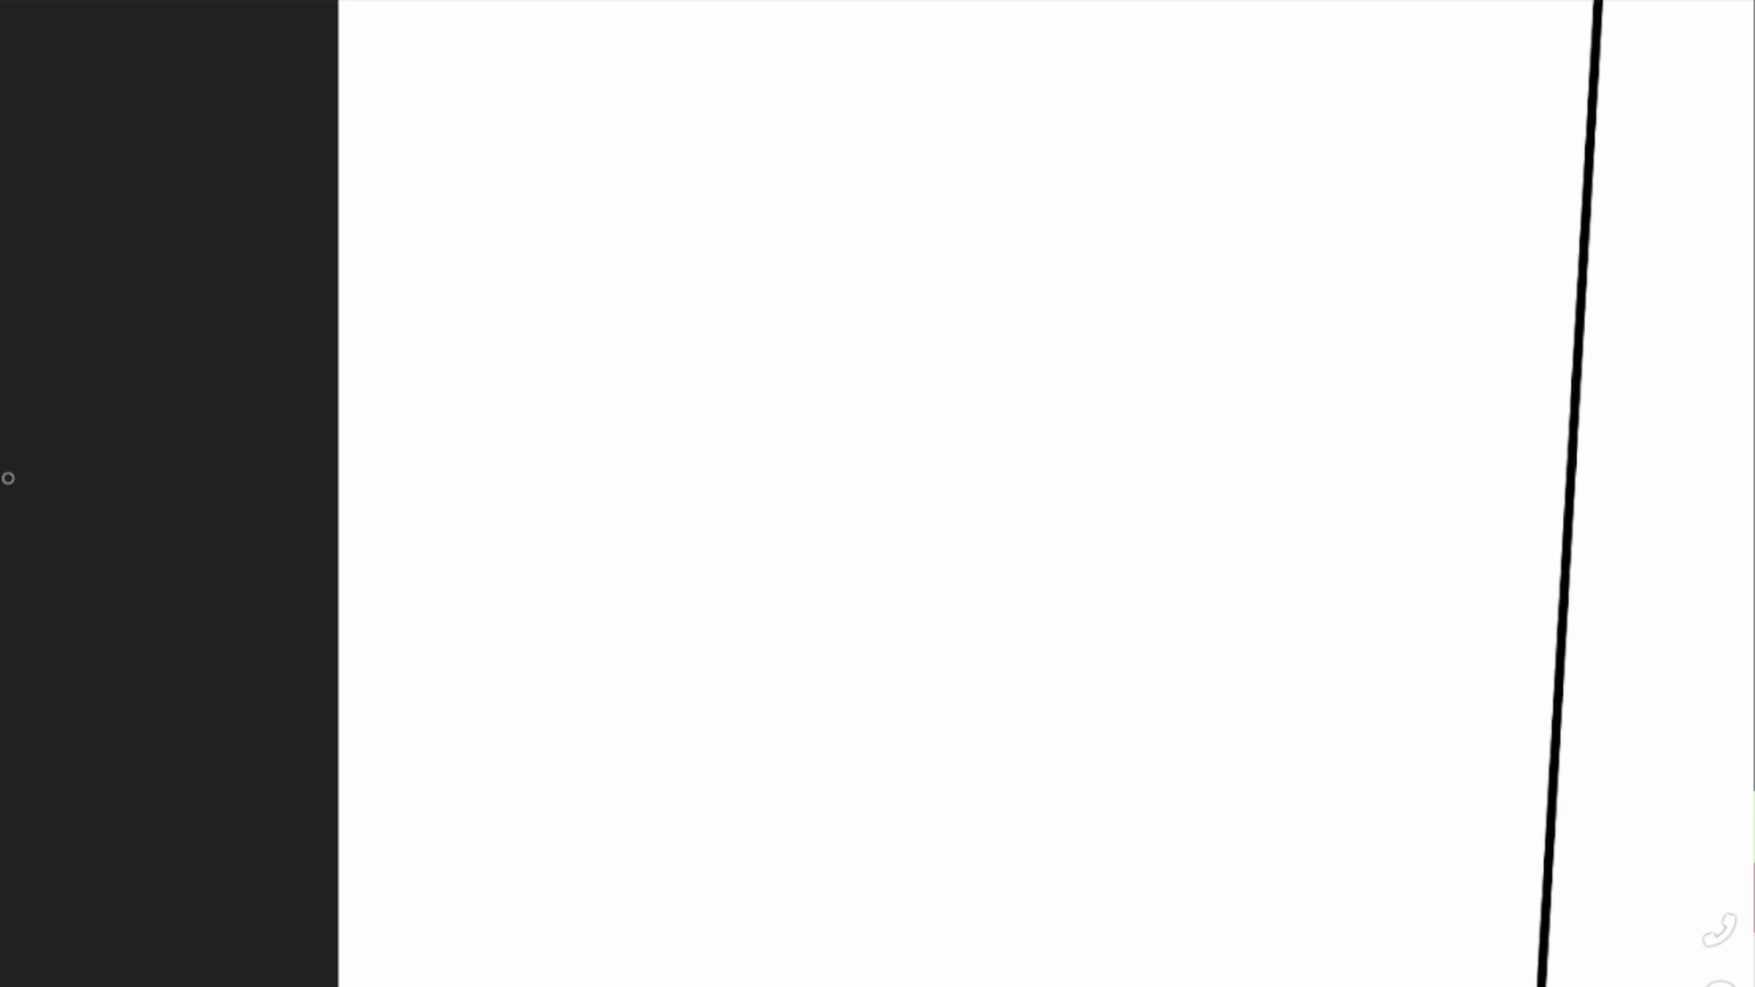
{"action": "mouse_move", "coordinate": [1164, 658]}
{"action": "left_mouse_down"}
{"action": "mouse_move", "coordinate": [1234, 415]}
{"action": "mouse_move", "coordinate": [1312, 244]}
{"action": "mouse_move", "coordinate": [1390, 216]}
{"action": "mouse_move", "coordinate": [1551, 263]}
{"action": "mouse_move", "coordinate": [1584, 253]}
{"action": "left_mouse_up"}
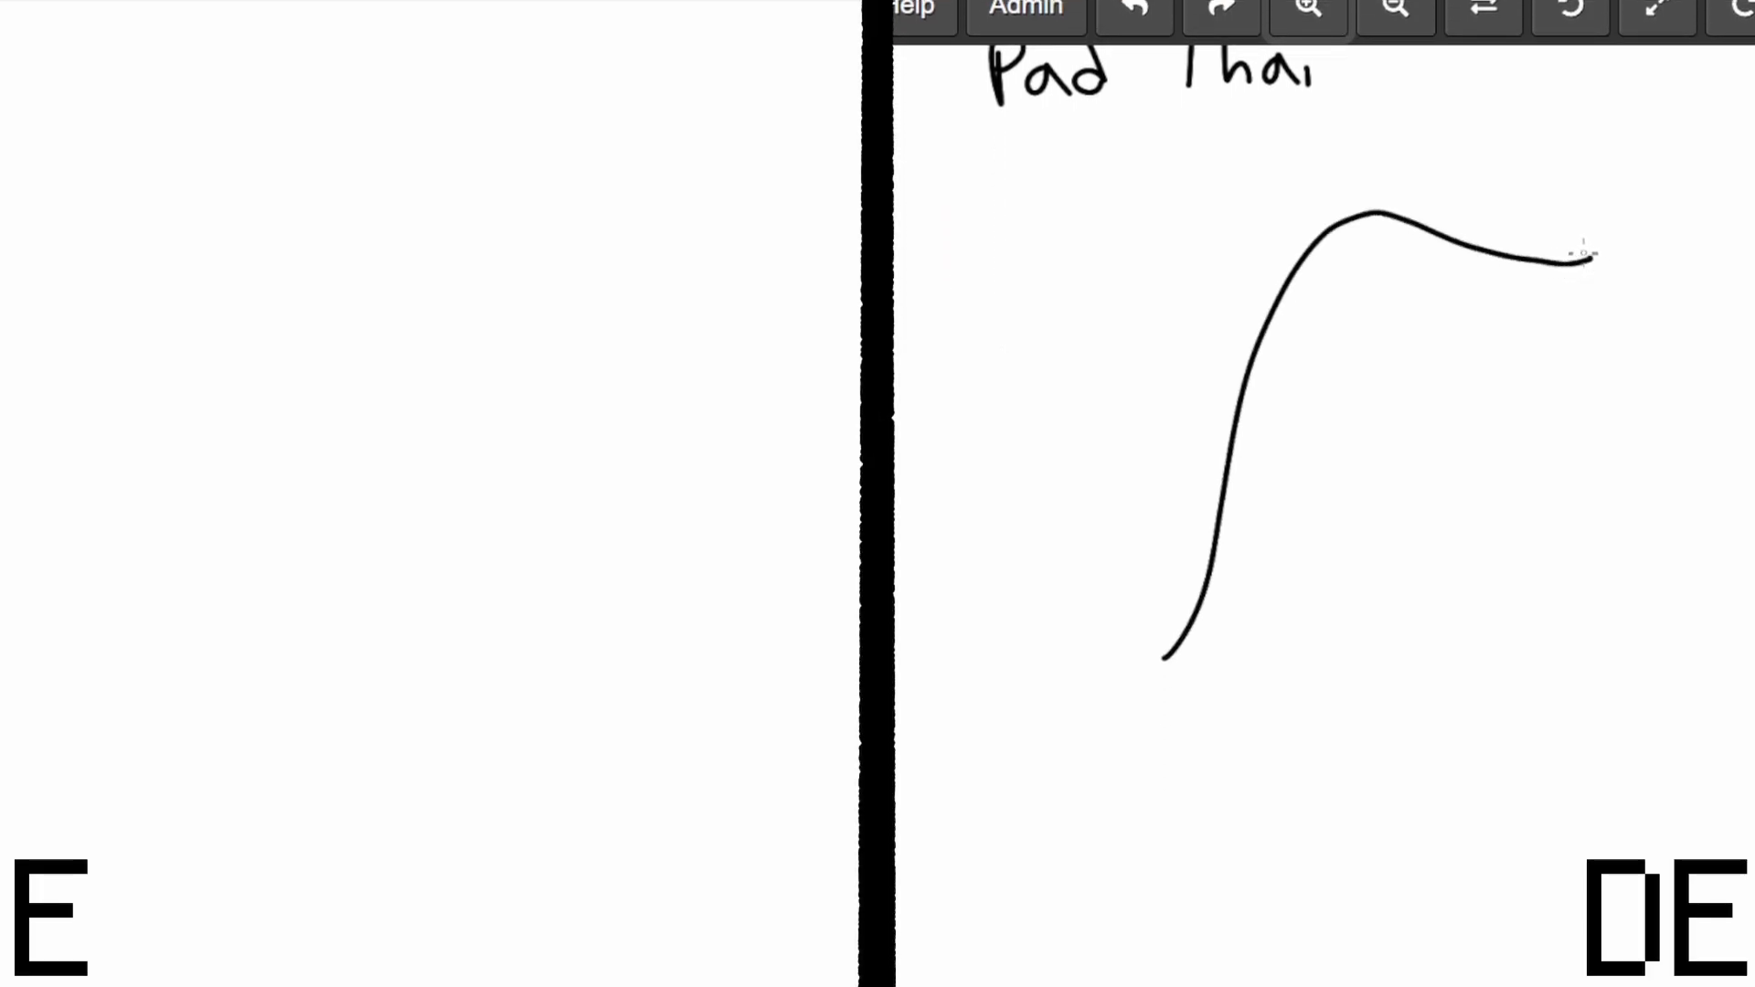
{"action": "mouse_move", "coordinate": [1439, 196]}
{"action": "left_mouse_down"}
{"action": "mouse_move", "coordinate": [1587, 200]}
{"action": "mouse_move", "coordinate": [1606, 243]}
{"action": "mouse_move", "coordinate": [1582, 261]}
{"action": "left_mouse_up"}
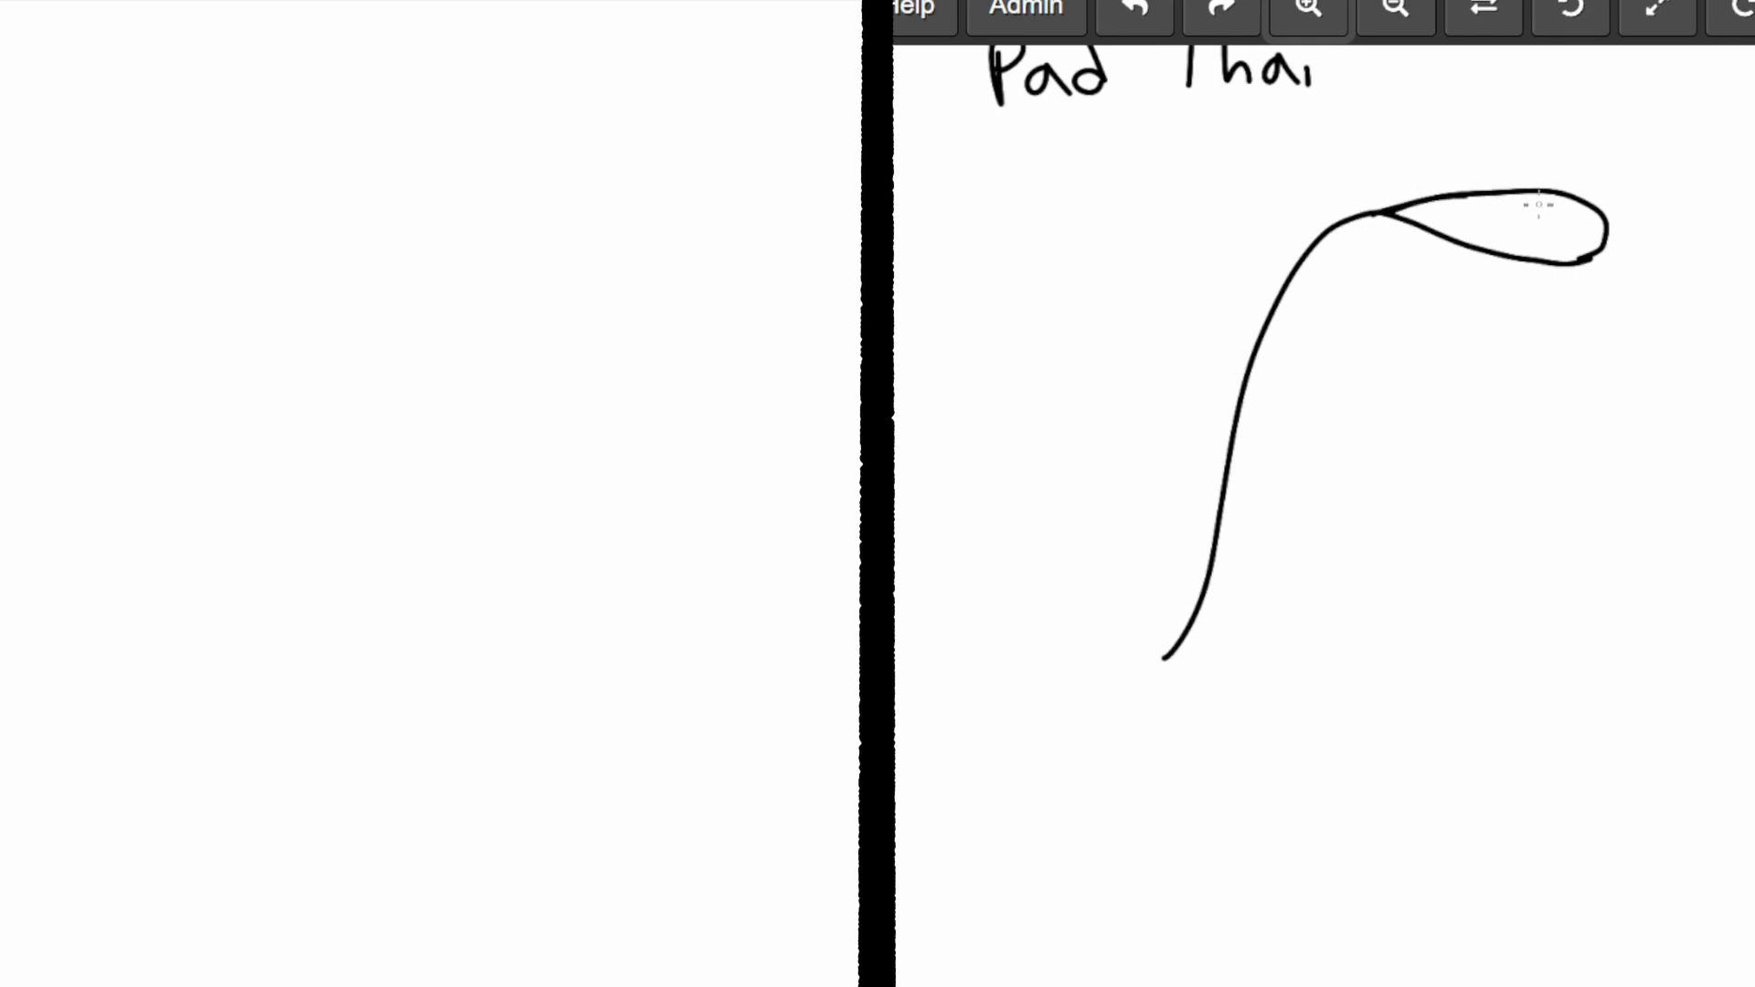
{"action": "mouse_move", "coordinate": [1539, 205]}
{"action": "left_mouse_down"}
{"action": "mouse_move", "coordinate": [1568, 233]}
{"action": "mouse_move", "coordinate": [1542, 252]}
{"action": "mouse_move", "coordinate": [1489, 233]}
{"action": "mouse_move", "coordinate": [1491, 214]}
{"action": "mouse_move", "coordinate": [1524, 231]}
{"action": "mouse_move", "coordinate": [1609, 221]}
{"action": "mouse_move", "coordinate": [1615, 403]}
{"action": "mouse_move", "coordinate": [1597, 484]}
{"action": "left_mouse_up"}
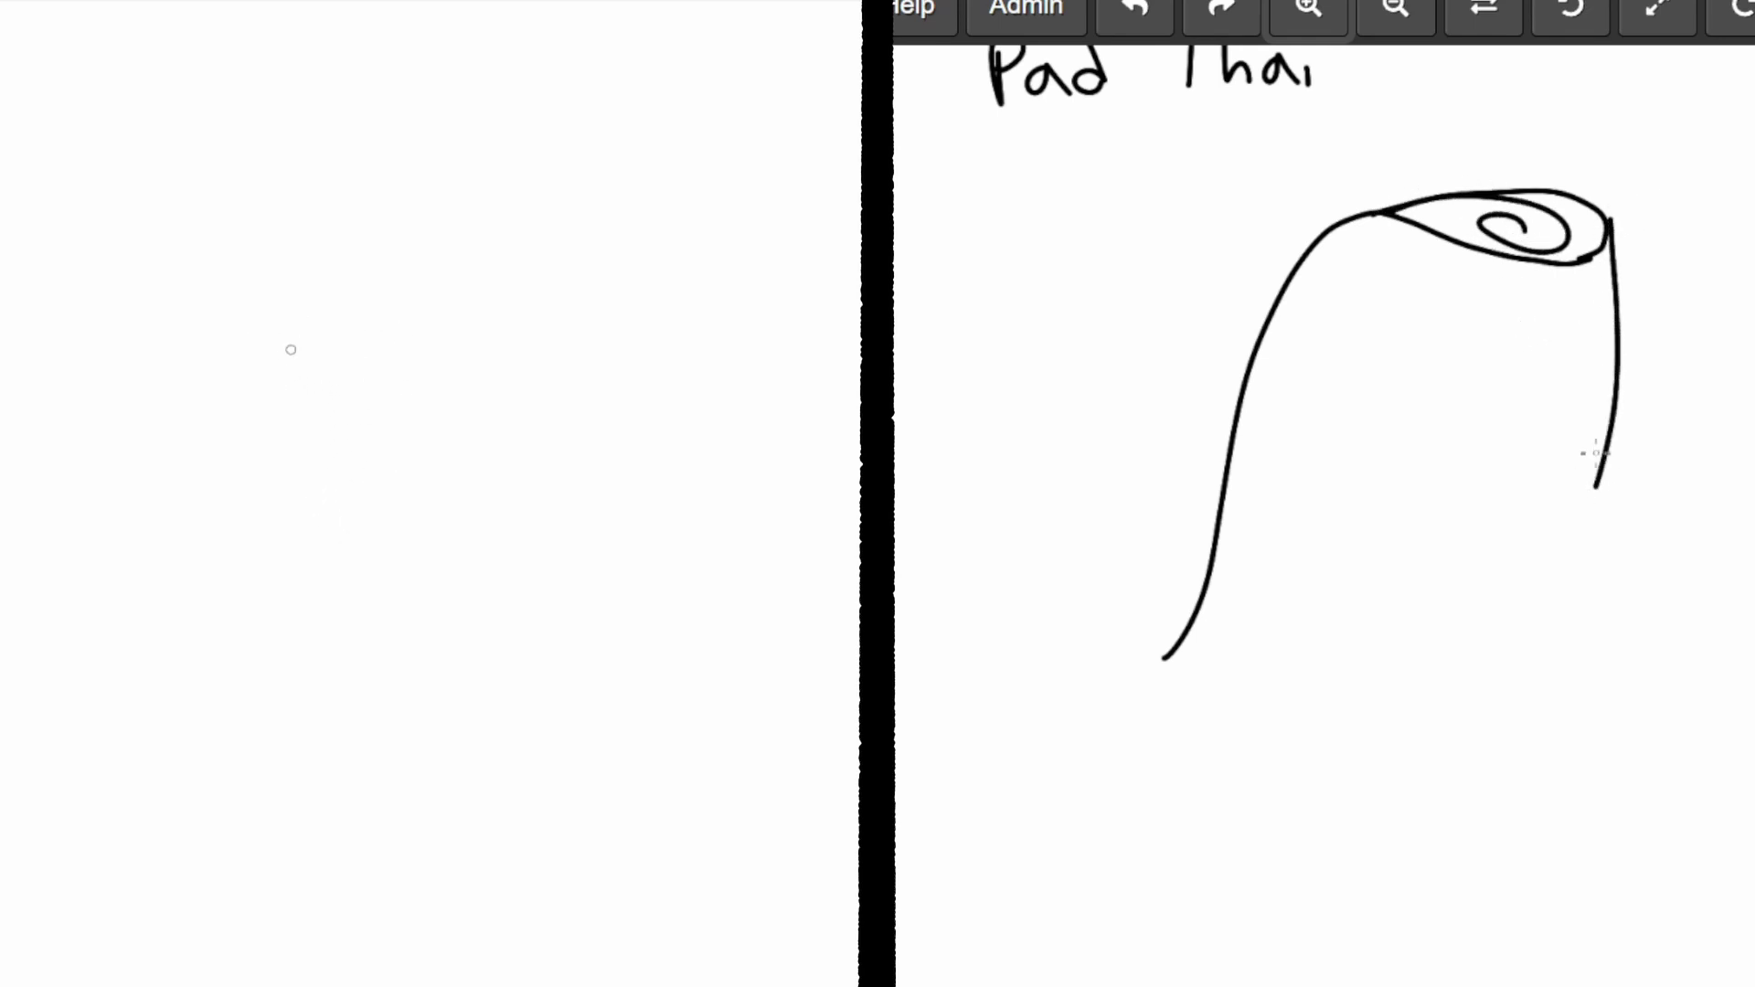
Redraw the Pad Thai figure's right side as a long line and close the body with a wavy bottom edge.
{"action": "key", "text": "ctrl+z"}
{"action": "mouse_move", "coordinate": [1611, 229]}
{"action": "left_mouse_down"}
{"action": "mouse_move", "coordinate": [1637, 349]}
{"action": "mouse_move", "coordinate": [1644, 734]}
{"action": "left_mouse_up"}
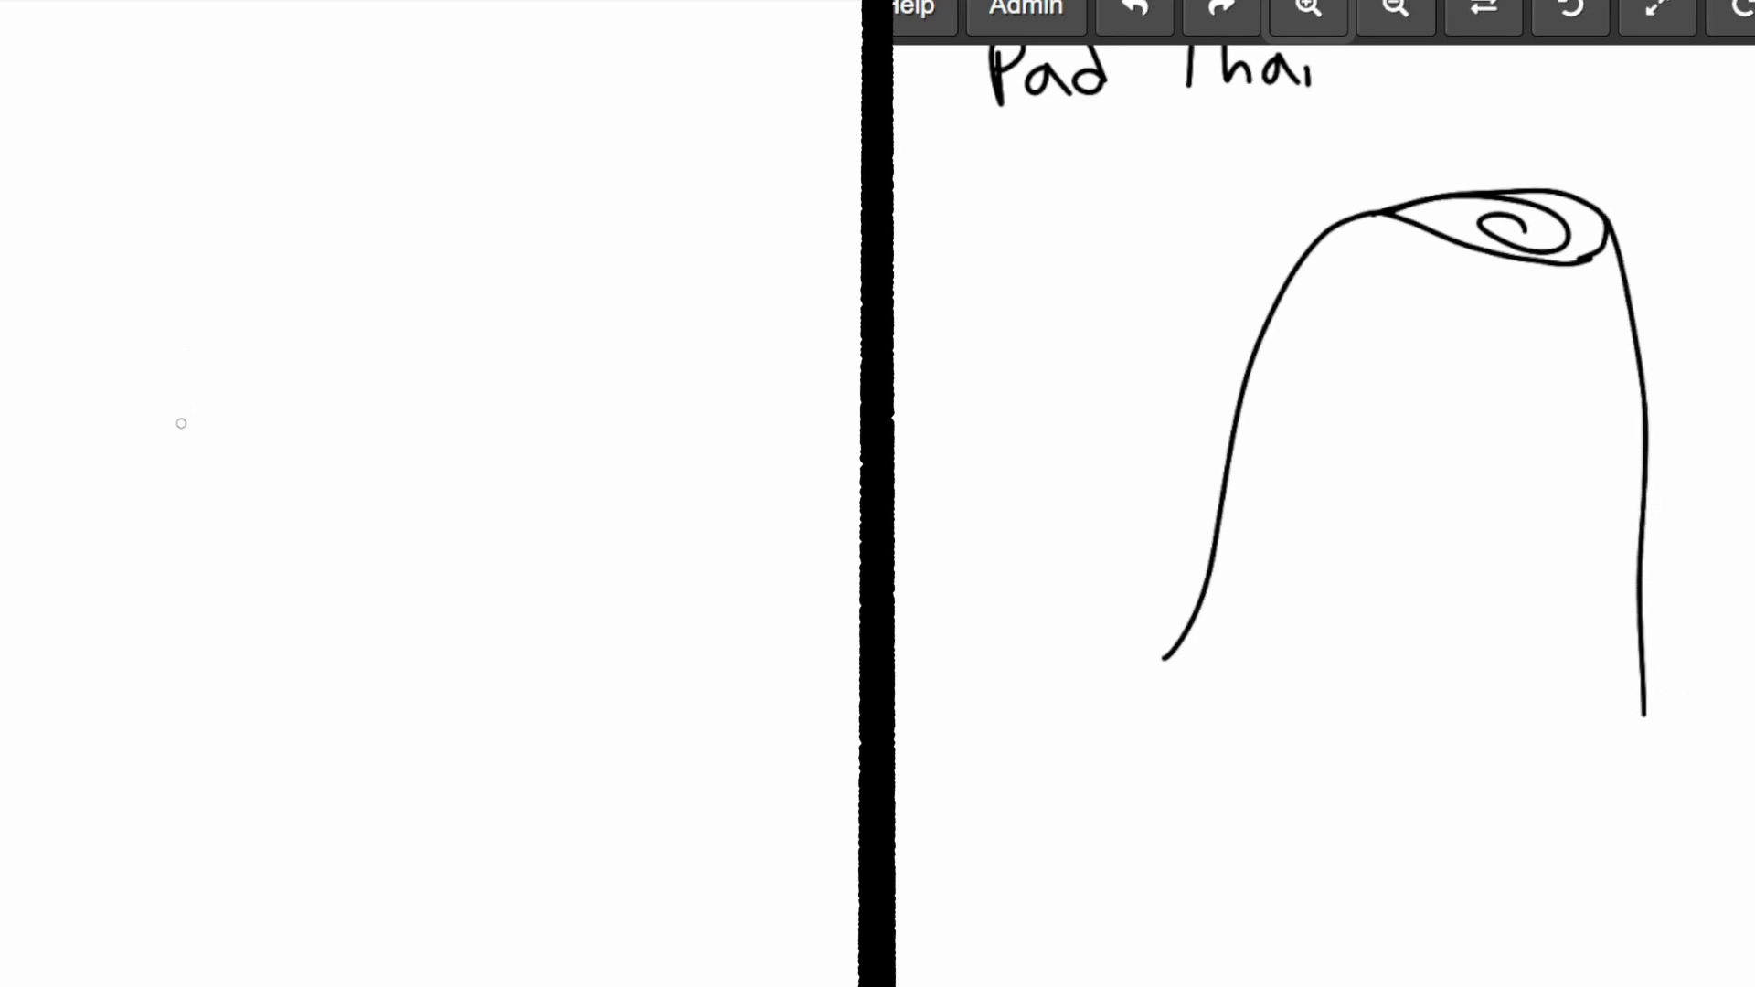
{"action": "scroll", "coordinate": [1407, 457], "scroll_direction": "down", "scroll_amount": 1}
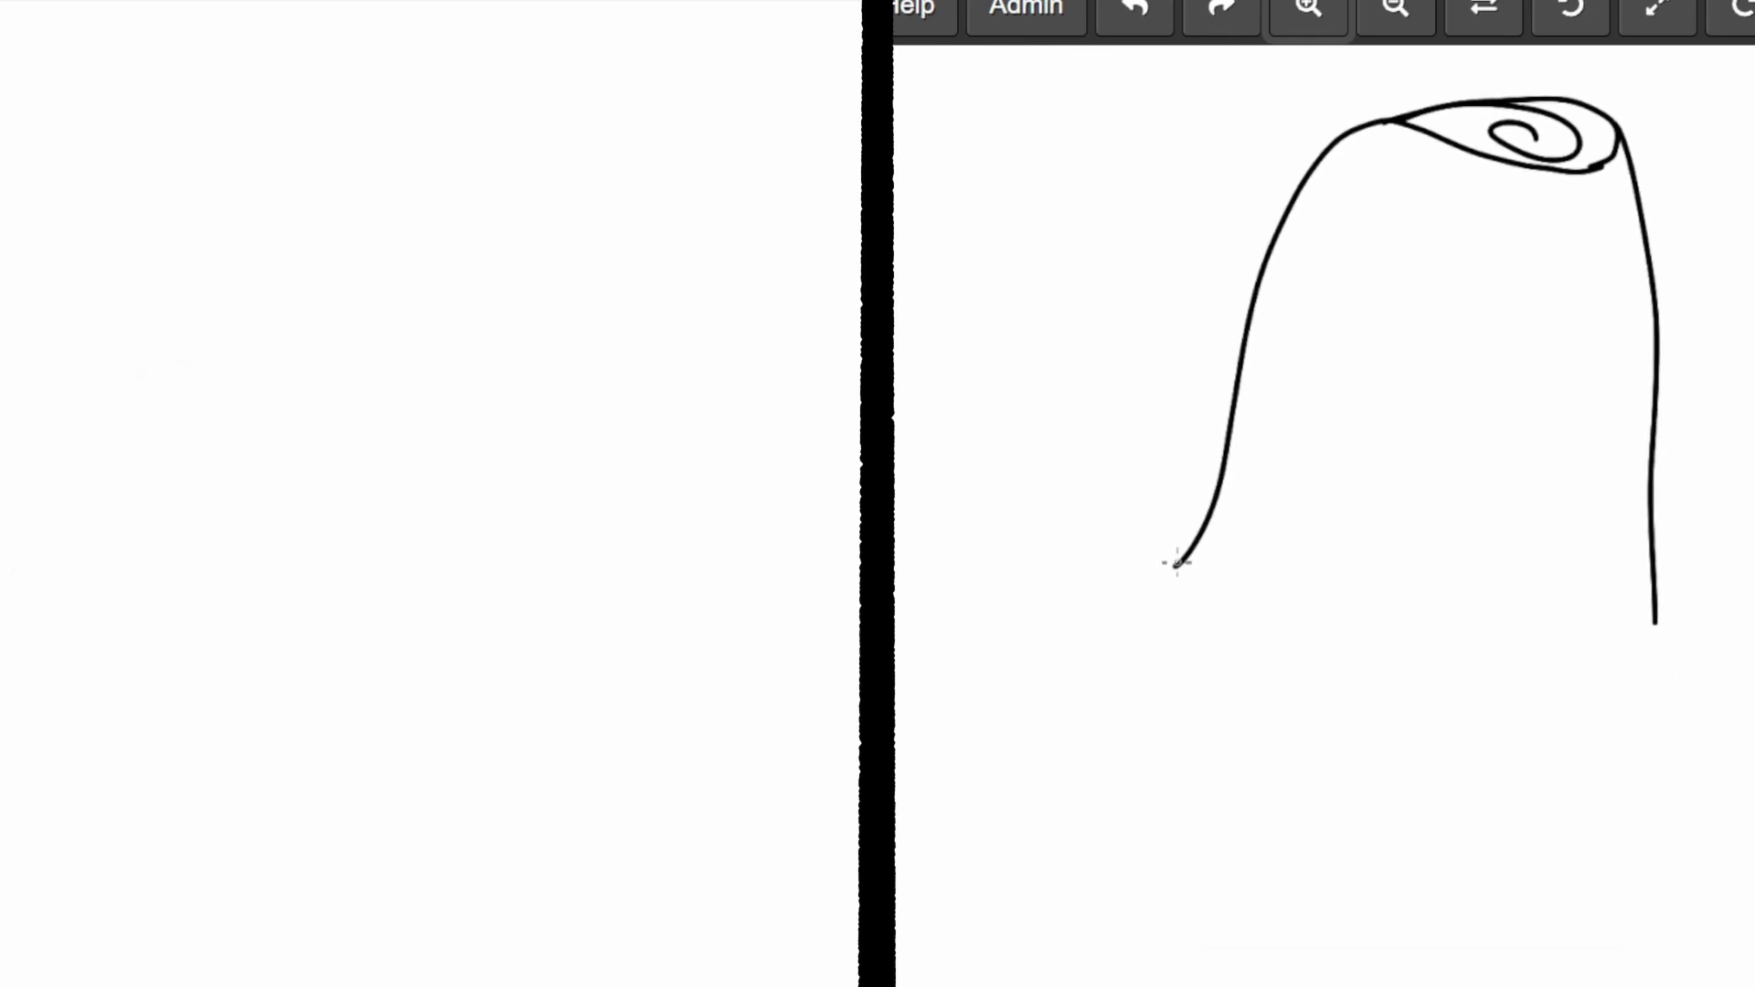
{"action": "left_click_drag", "start_coordinate": [1184, 610], "coordinate": [1279, 607]}
{"action": "mouse_move", "coordinate": [1345, 677]}
{"action": "left_mouse_down"}
{"action": "mouse_move", "coordinate": [1462, 639]}
{"action": "mouse_move", "coordinate": [1567, 658]}
{"action": "mouse_move", "coordinate": [1649, 639]}
{"action": "mouse_move", "coordinate": [1659, 605]}
{"action": "left_mouse_up"}
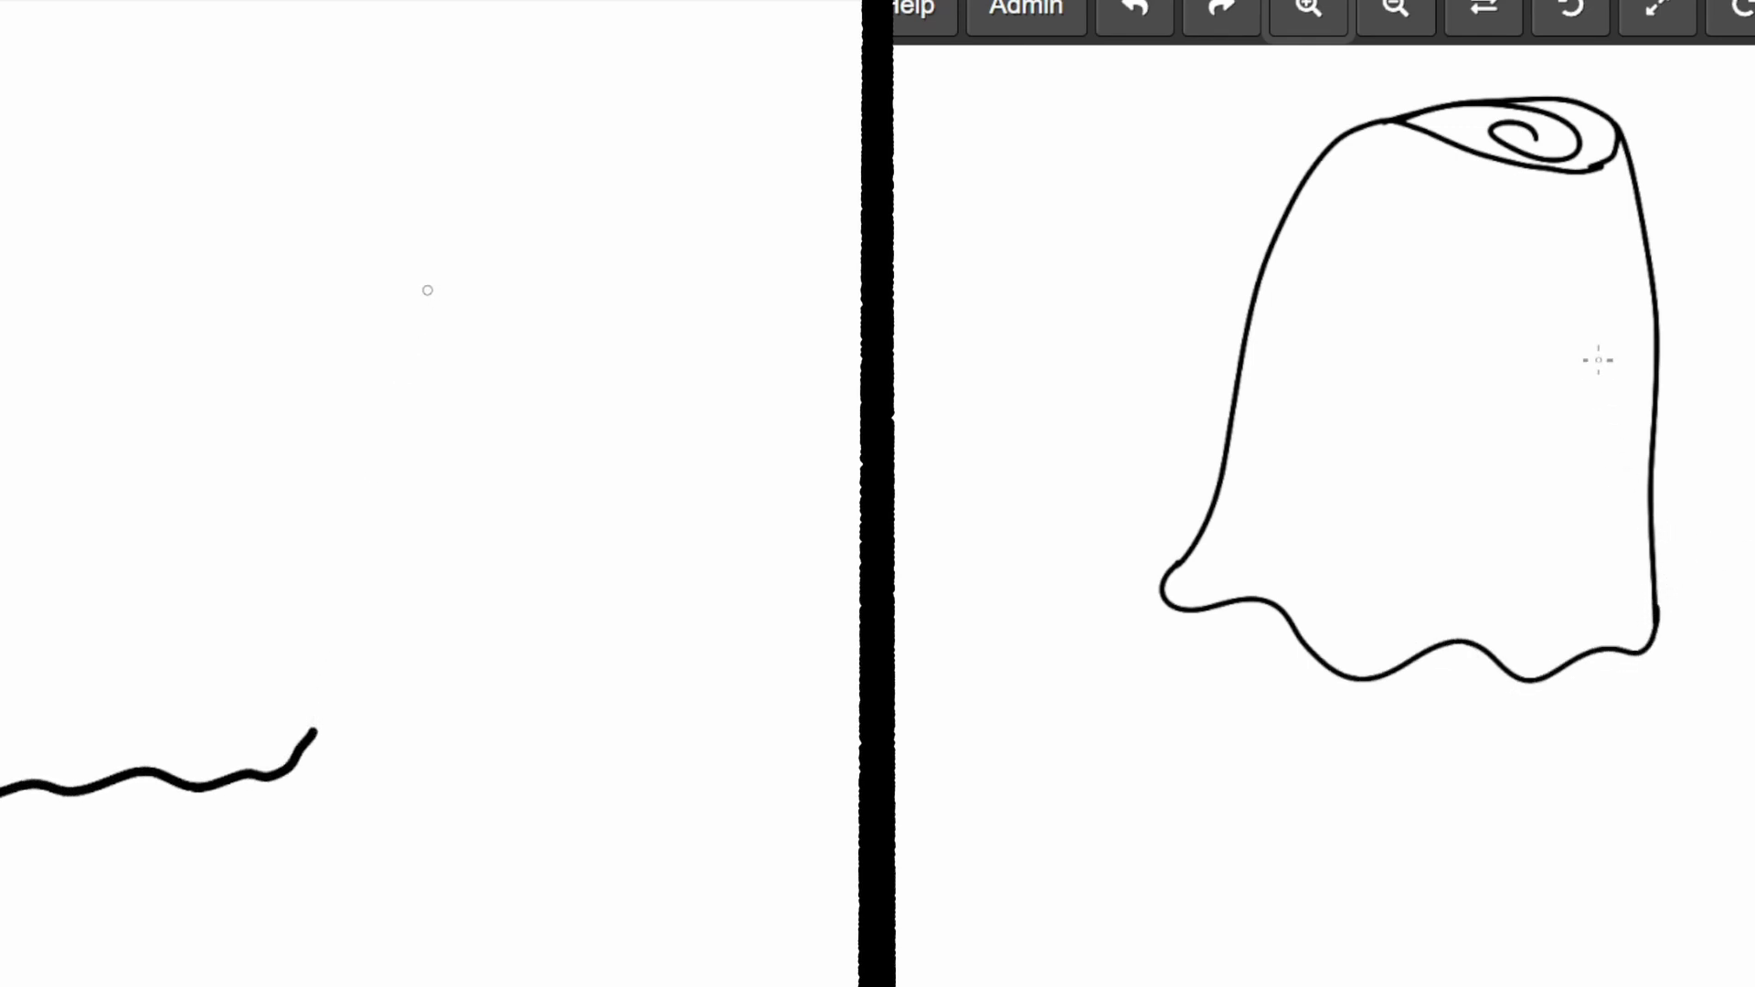
Draw a half-dome left eye on the Pad Thai figure, and the Gazpacho creature's upper jaw edge with a bumpy oval lower mouth.
{"action": "left_click_drag", "start_coordinate": [1351, 243], "coordinate": [1411, 312]}
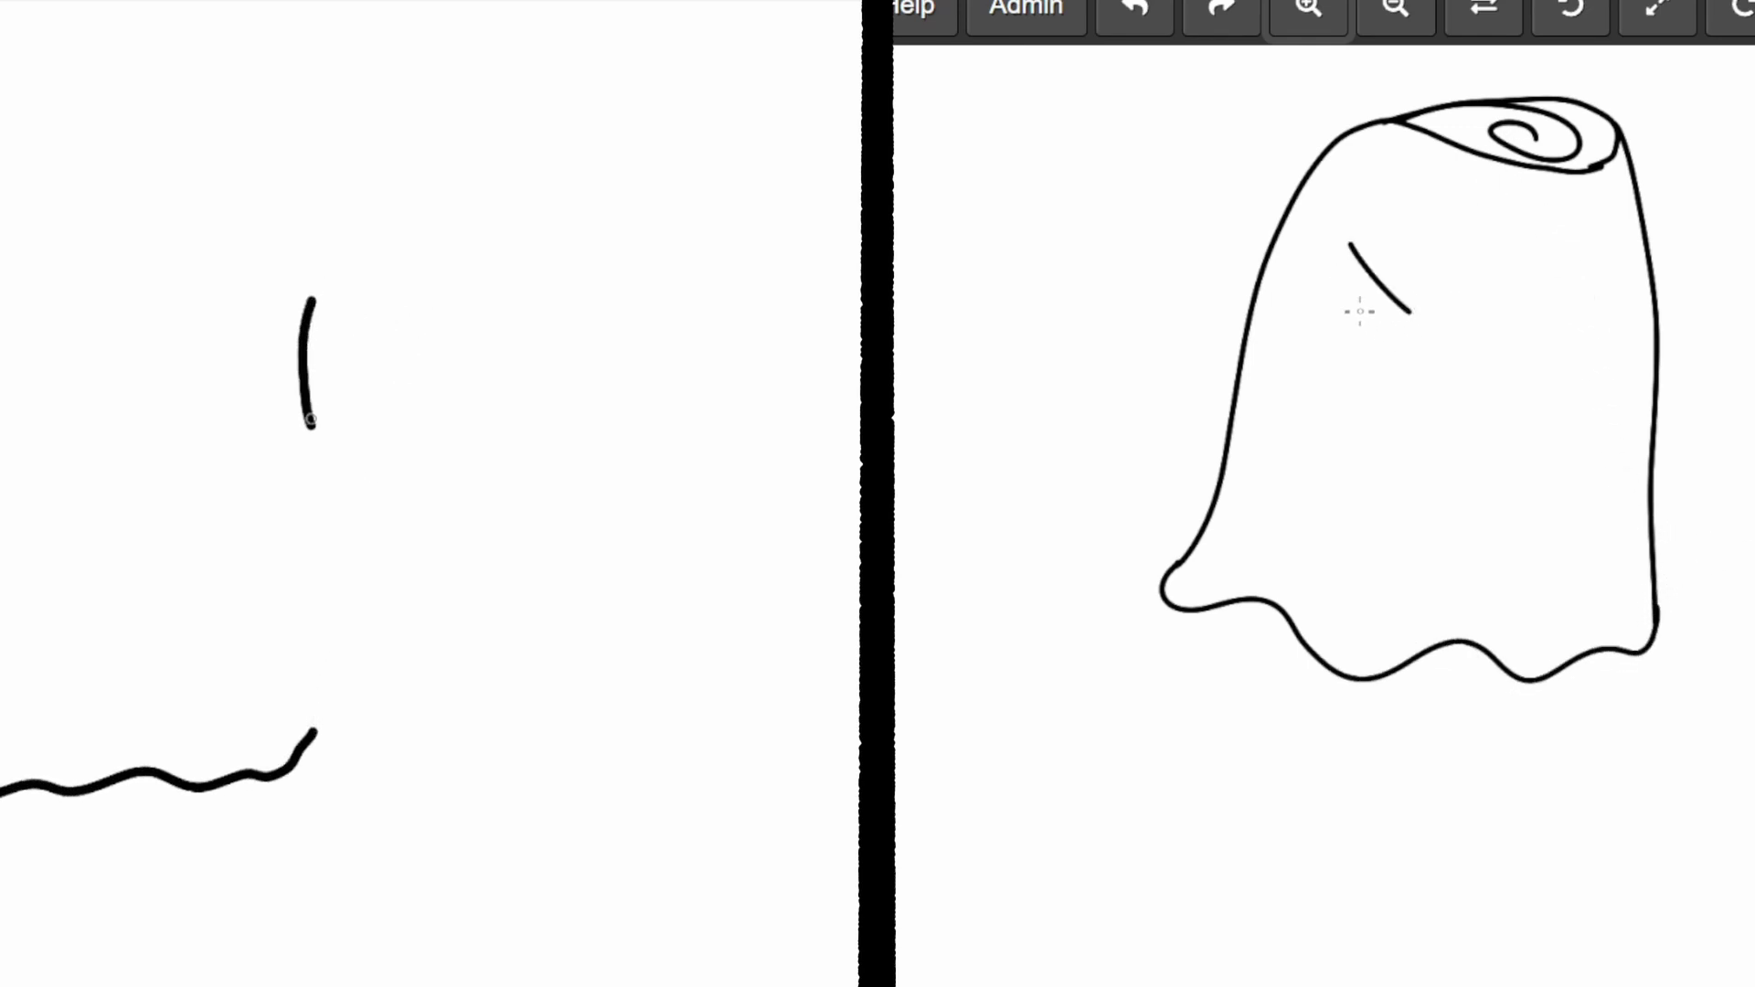
{"action": "mouse_move", "coordinate": [311, 299]}
{"action": "left_mouse_down"}
{"action": "mouse_move", "coordinate": [369, 219]}
{"action": "mouse_move", "coordinate": [489, 143]}
{"action": "left_mouse_up"}
{"action": "key", "text": "ctrl+z"}
{"action": "mouse_move", "coordinate": [1344, 281]}
{"action": "left_mouse_down"}
{"action": "mouse_move", "coordinate": [1395, 224]}
{"action": "mouse_move", "coordinate": [1457, 241]}
{"action": "mouse_move", "coordinate": [1461, 294]}
{"action": "left_mouse_up"}
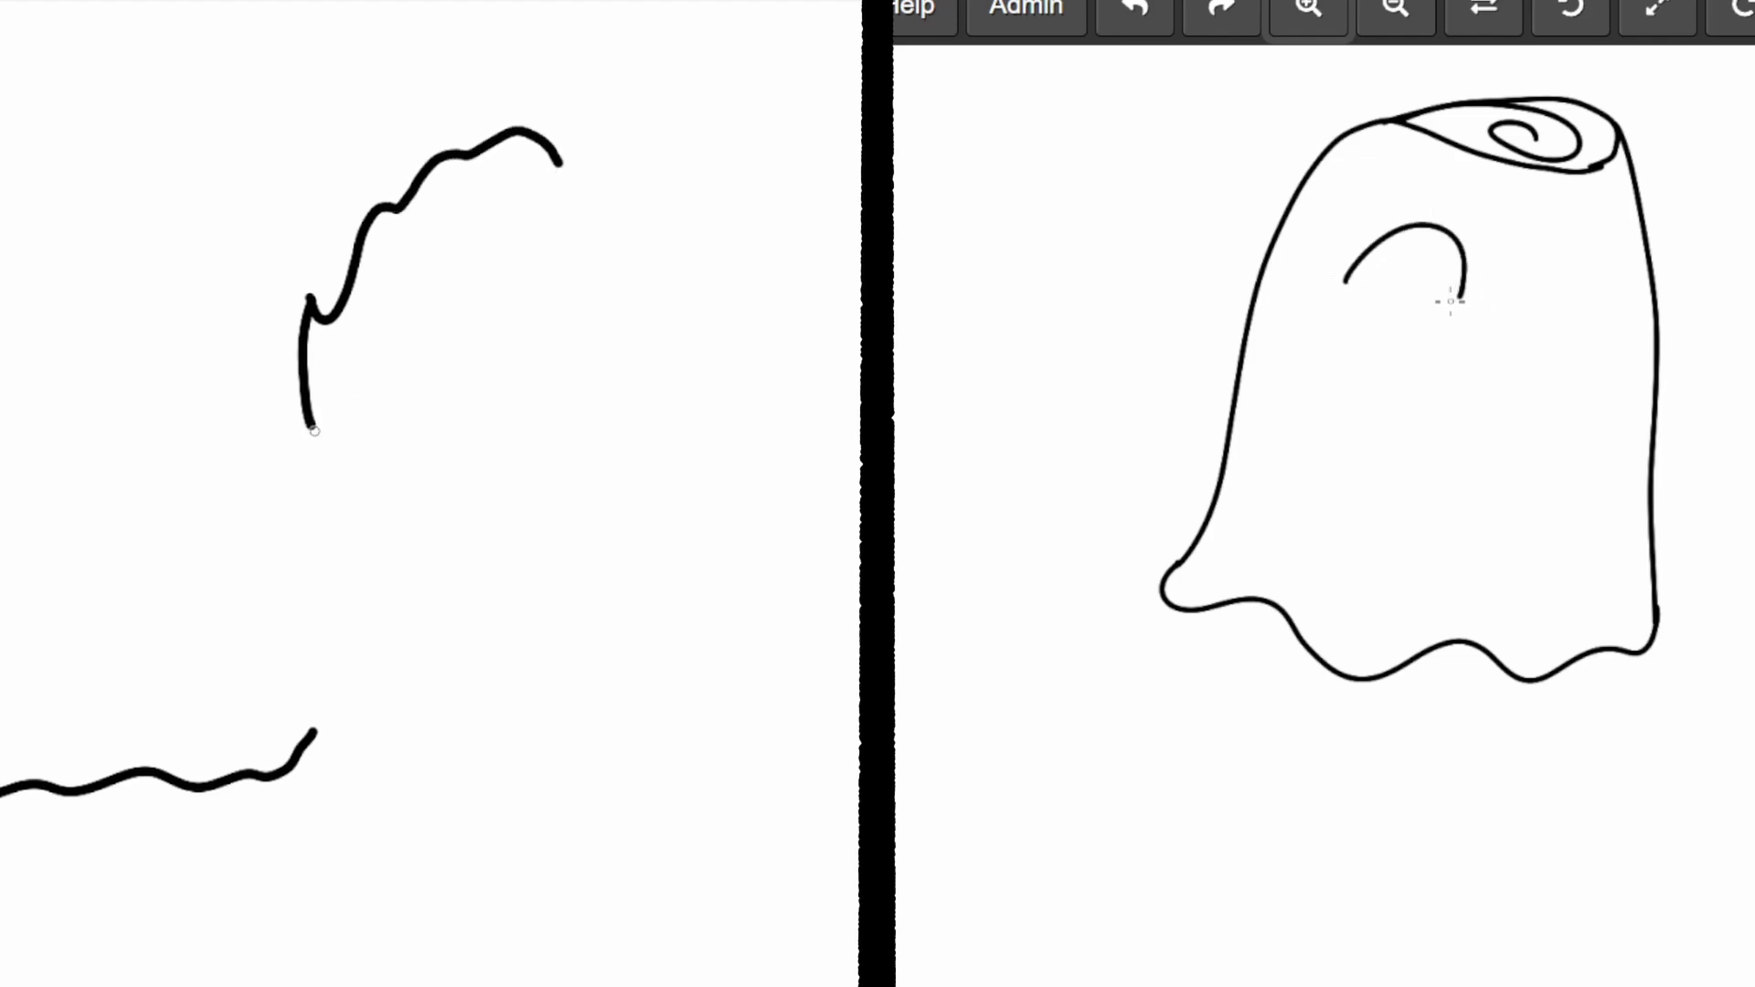
{"action": "left_click_drag", "start_coordinate": [1344, 281], "coordinate": [1457, 299]}
{"action": "mouse_move", "coordinate": [431, 369]}
{"action": "left_mouse_down"}
{"action": "mouse_move", "coordinate": [545, 400]}
{"action": "mouse_move", "coordinate": [593, 483]}
{"action": "mouse_move", "coordinate": [486, 503]}
{"action": "left_mouse_up"}
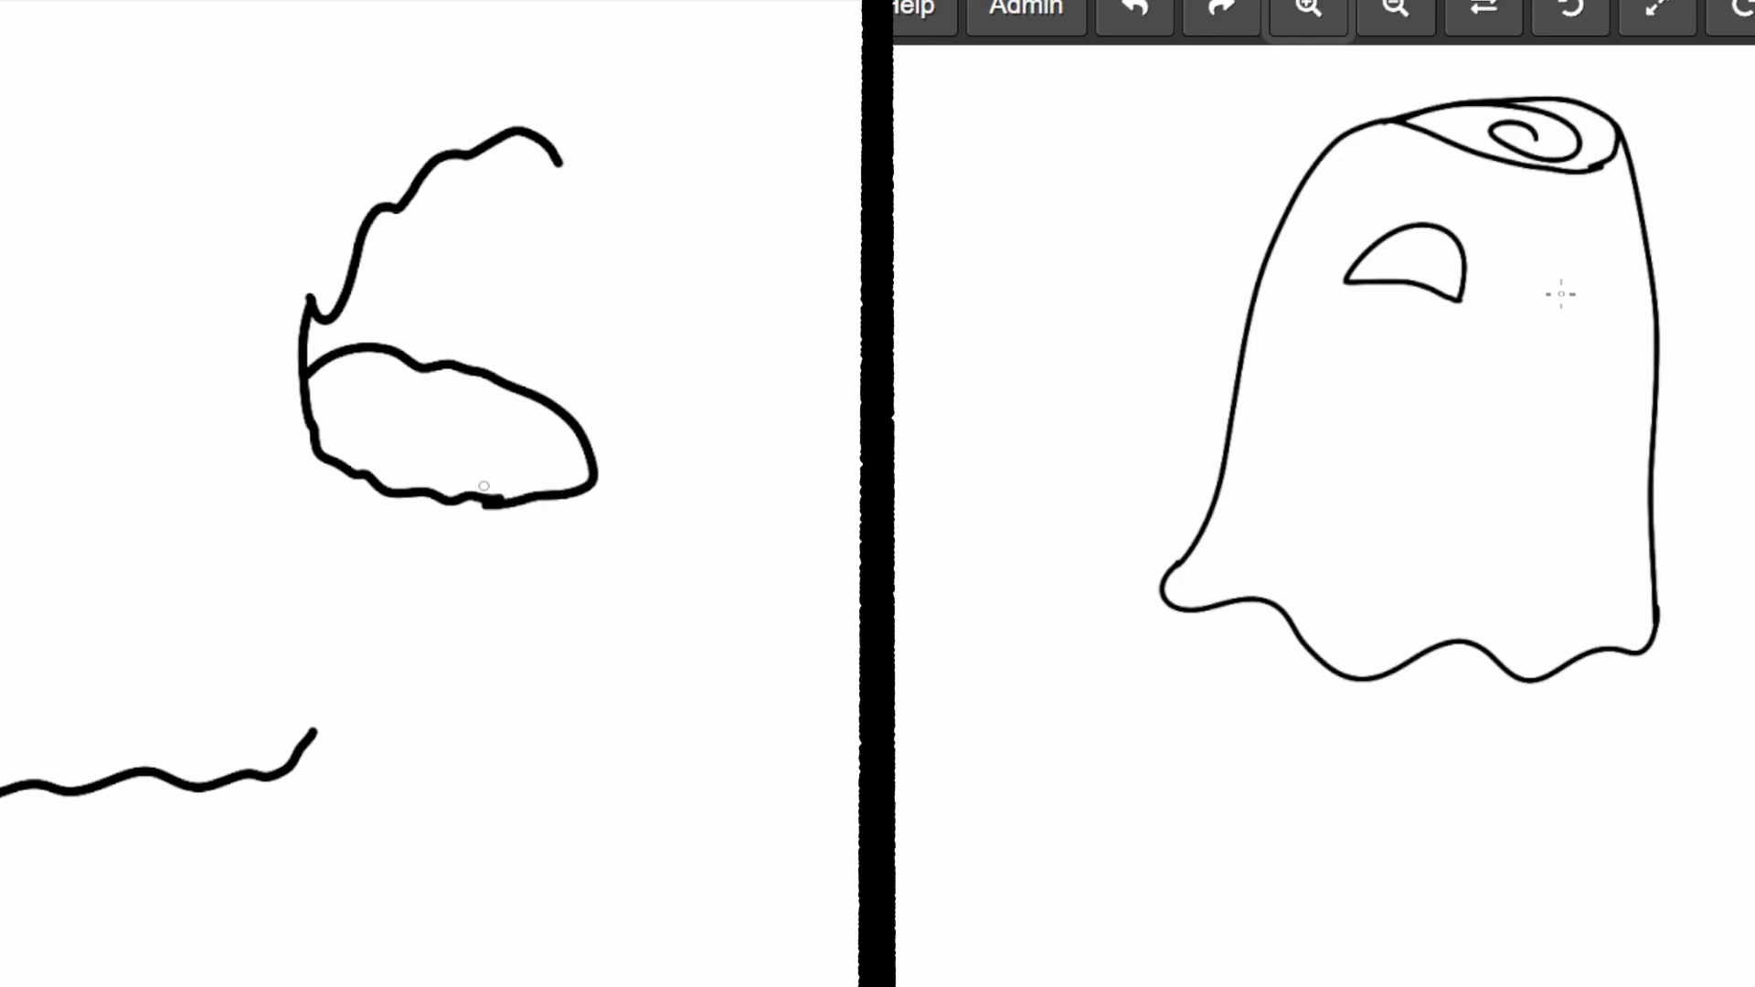
Add the Pad Thai figure's right eye, cut off by the body edge, and a hooked tip on the Gazpacho creature's upper jaw.
{"action": "mouse_move", "coordinate": [1562, 298]}
{"action": "left_mouse_down"}
{"action": "mouse_move", "coordinate": [1580, 267]}
{"action": "mouse_move", "coordinate": [1643, 241]}
{"action": "mouse_move", "coordinate": [1641, 311]}
{"action": "mouse_move", "coordinate": [1592, 333]}
{"action": "mouse_move", "coordinate": [1566, 315]}
{"action": "mouse_move", "coordinate": [1655, 294]}
{"action": "left_mouse_up"}
{"action": "key", "text": "ctrl+z"}
{"action": "mouse_move", "coordinate": [566, 181]}
{"action": "left_mouse_down"}
{"action": "mouse_move", "coordinate": [595, 151]}
{"action": "mouse_move", "coordinate": [596, 78]}
{"action": "left_mouse_up"}
{"action": "key", "text": "ctrl+z"}
{"action": "left_click_drag", "start_coordinate": [628, 146], "coordinate": [633, 207]}
{"action": "left_click_drag", "start_coordinate": [1563, 300], "coordinate": [1562, 307]}
{"action": "left_click_drag", "start_coordinate": [634, 206], "coordinate": [640, 244]}
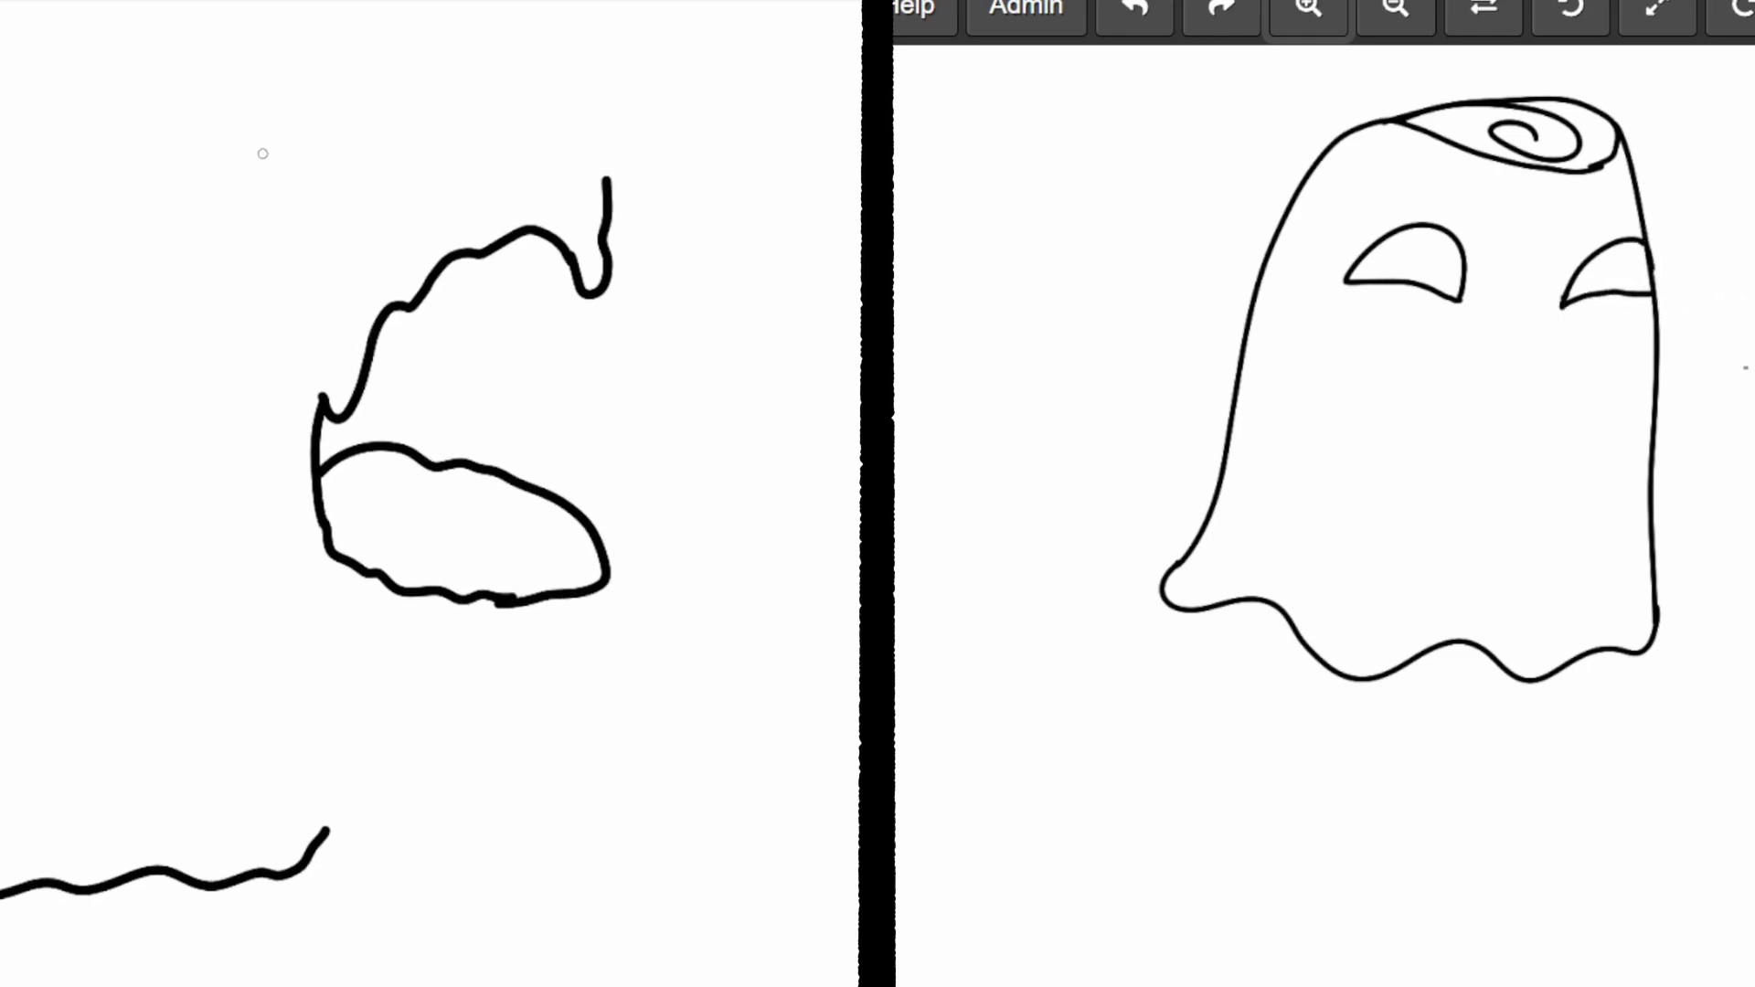
Outline the Gazpacho creature's head and draw its tilted oval eye, and add vertical slit pupils to the Pad Thai figure's eyes.
{"action": "mouse_move", "coordinate": [201, 151]}
{"action": "left_mouse_down"}
{"action": "mouse_move", "coordinate": [112, 193]}
{"action": "mouse_move", "coordinate": [105, 235]}
{"action": "mouse_move", "coordinate": [145, 250]}
{"action": "mouse_move", "coordinate": [159, 296]}
{"action": "left_mouse_up"}
{"action": "left_click_drag", "start_coordinate": [1428, 228], "coordinate": [1420, 283]}
{"action": "mouse_move", "coordinate": [230, 157]}
{"action": "left_mouse_down"}
{"action": "mouse_move", "coordinate": [418, 100]}
{"action": "mouse_move", "coordinate": [537, 100]}
{"action": "mouse_move", "coordinate": [586, 116]}
{"action": "mouse_move", "coordinate": [612, 203]}
{"action": "left_mouse_up"}
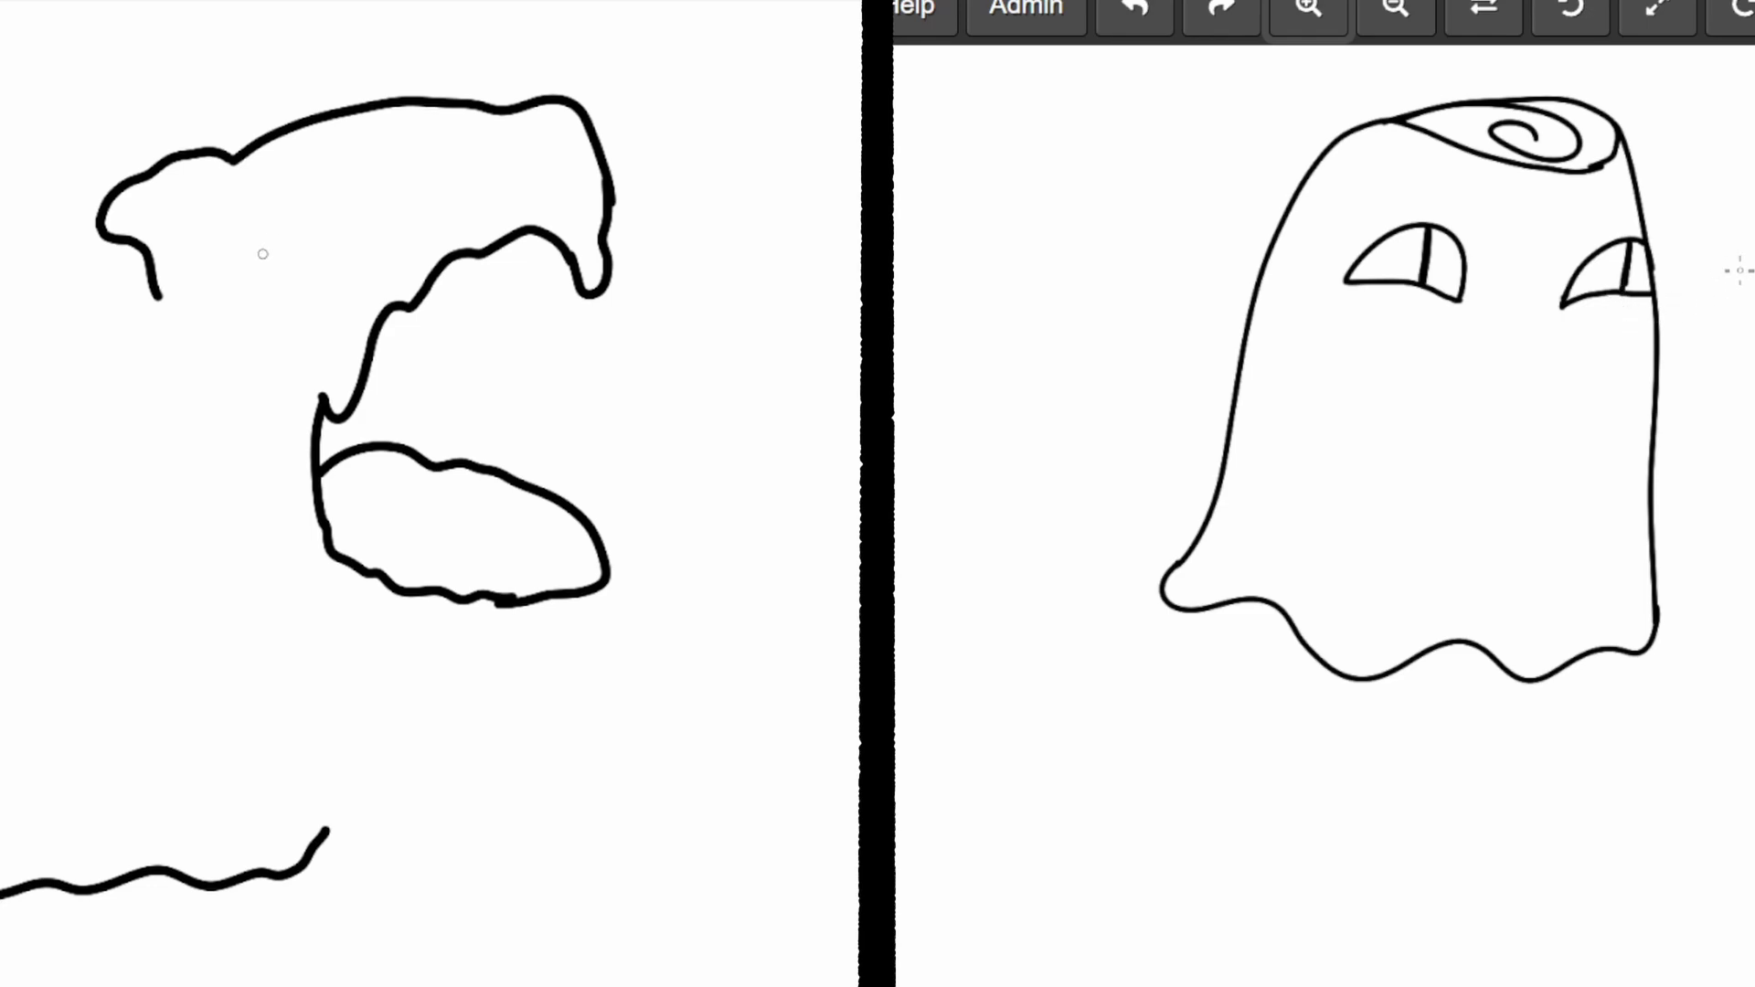
{"action": "mouse_move", "coordinate": [243, 276]}
{"action": "left_mouse_down"}
{"action": "mouse_move", "coordinate": [307, 196]}
{"action": "mouse_move", "coordinate": [274, 294]}
{"action": "mouse_move", "coordinate": [245, 305]}
{"action": "mouse_move", "coordinate": [293, 218]}
{"action": "mouse_move", "coordinate": [262, 280]}
{"action": "mouse_move", "coordinate": [271, 240]}
{"action": "left_mouse_up"}
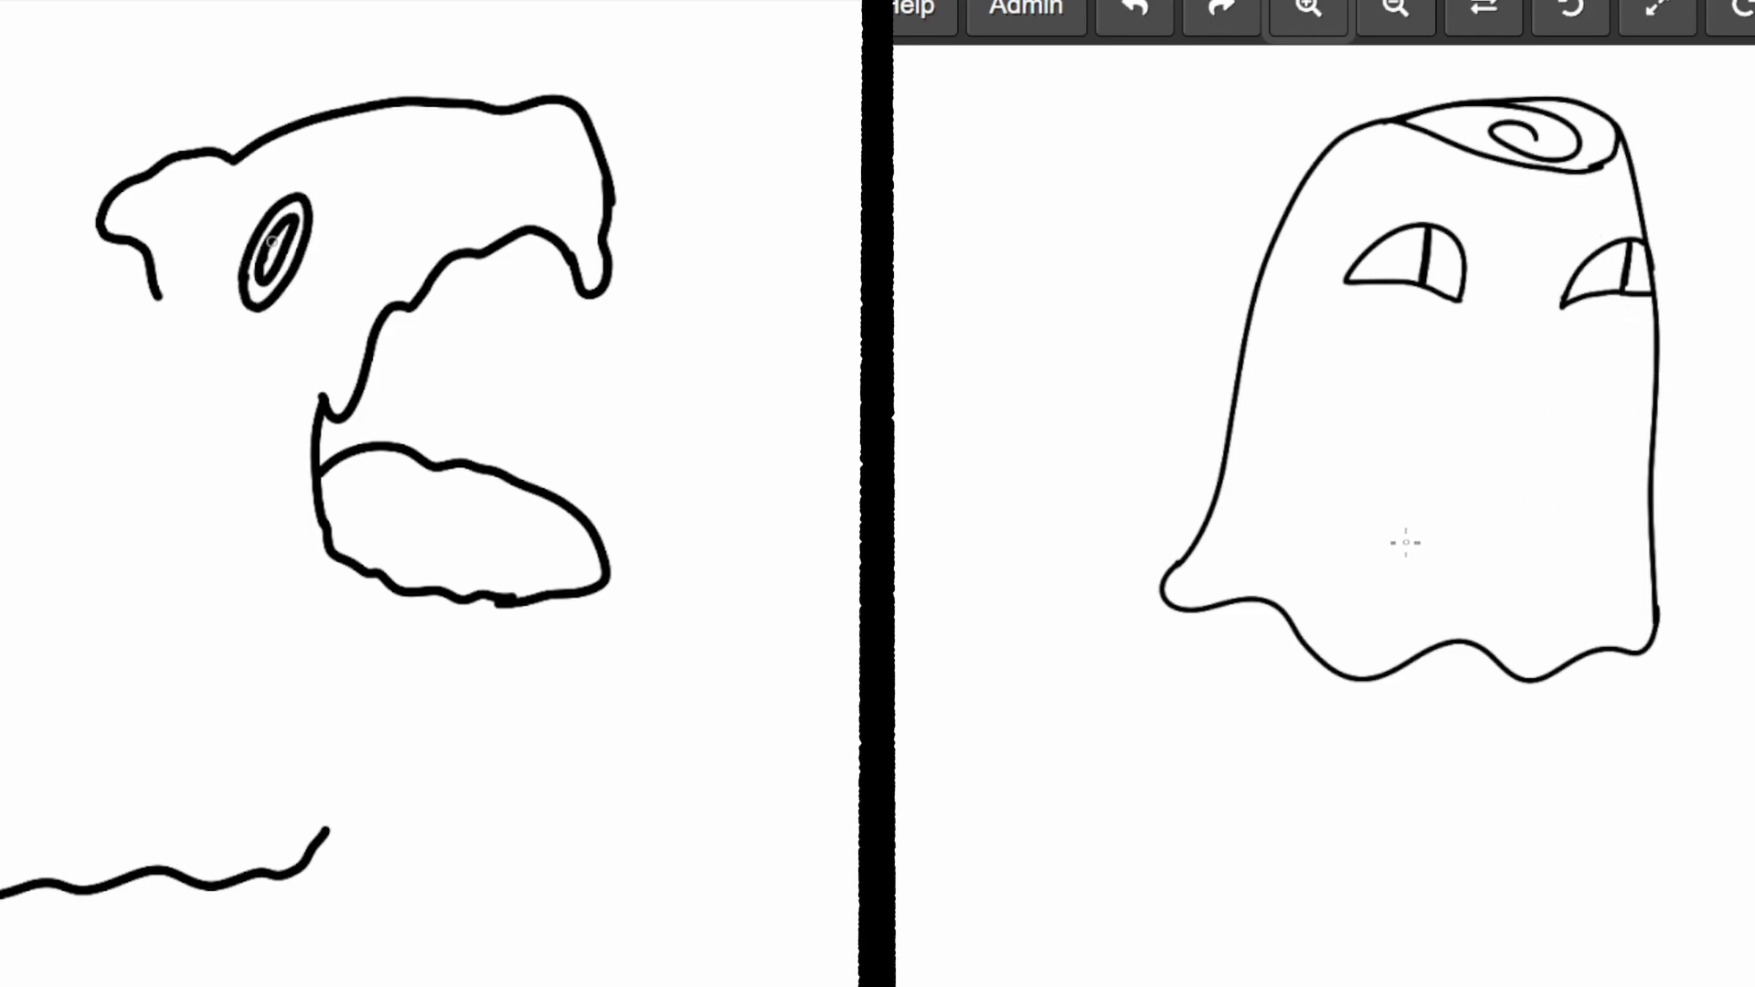
Scatter small oval specks on the Pad Thai figure's forehead, and draw the Gazpacho creature's chest, wavy bottom edge and lower back curve.
{"action": "left_click_drag", "start_coordinate": [445, 152], "coordinate": [397, 130]}
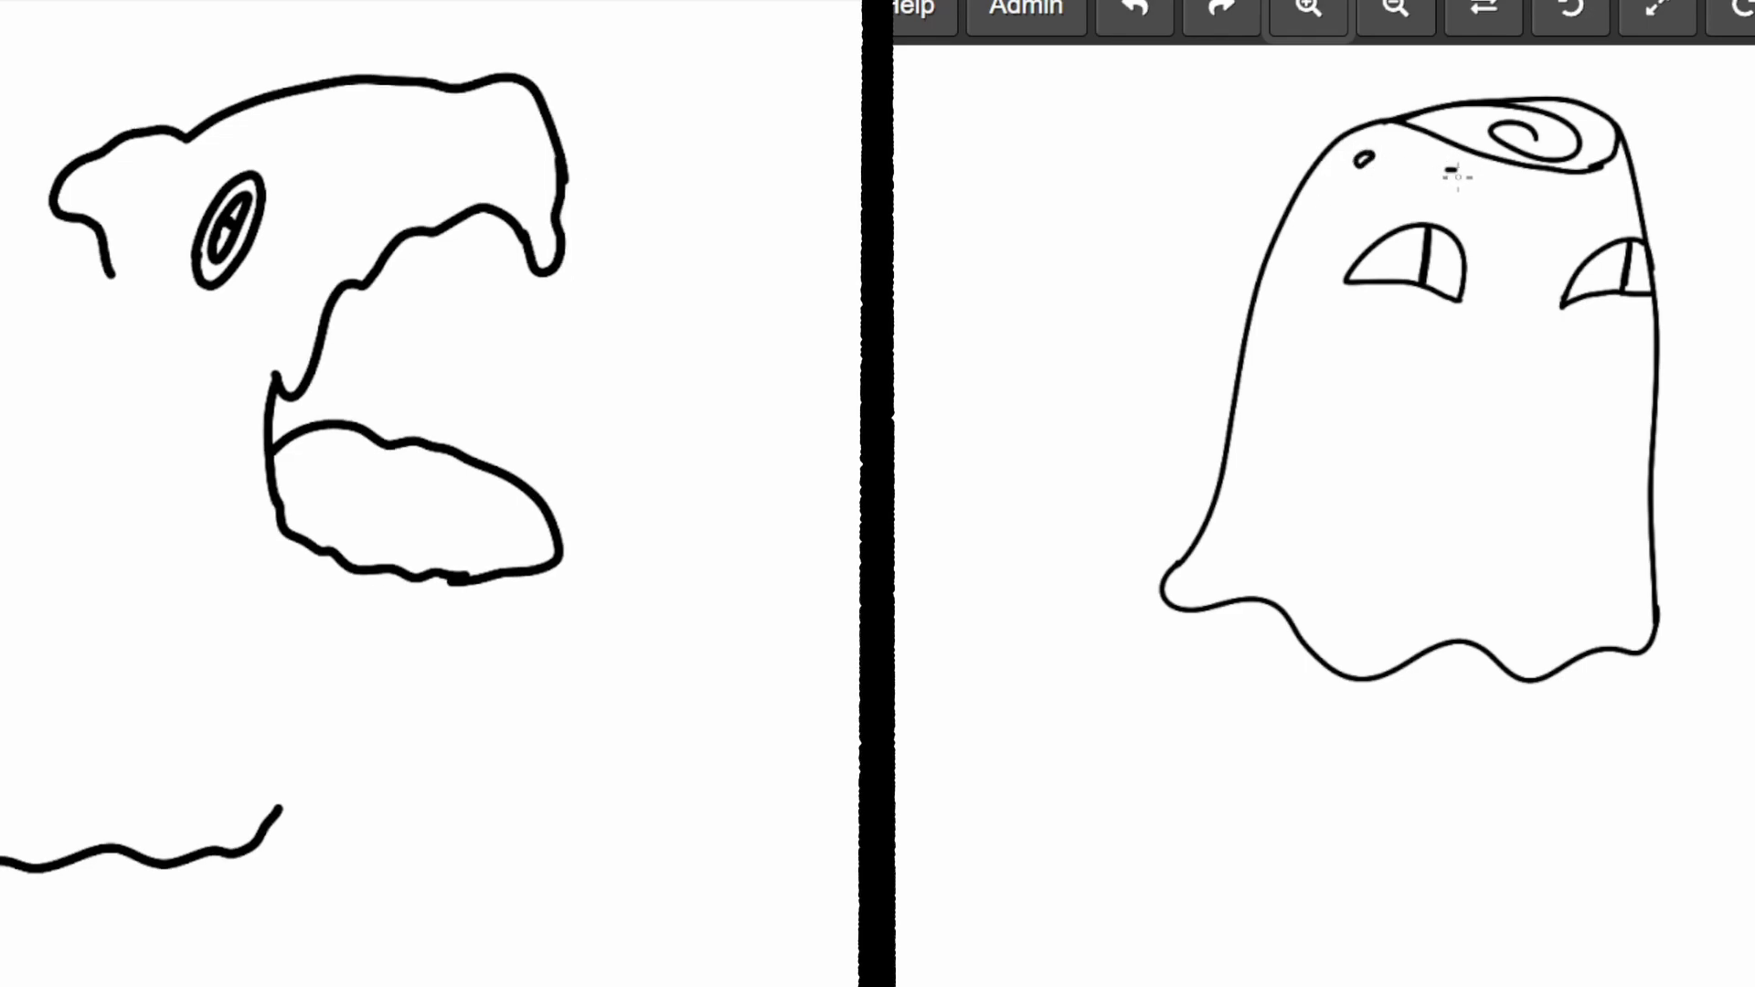
{"action": "left_click_drag", "start_coordinate": [1458, 176], "coordinate": [1452, 174]}
{"action": "mouse_move", "coordinate": [268, 701]}
{"action": "left_mouse_down"}
{"action": "mouse_move", "coordinate": [308, 724]}
{"action": "mouse_move", "coordinate": [398, 711]}
{"action": "mouse_move", "coordinate": [416, 667]}
{"action": "left_mouse_up"}
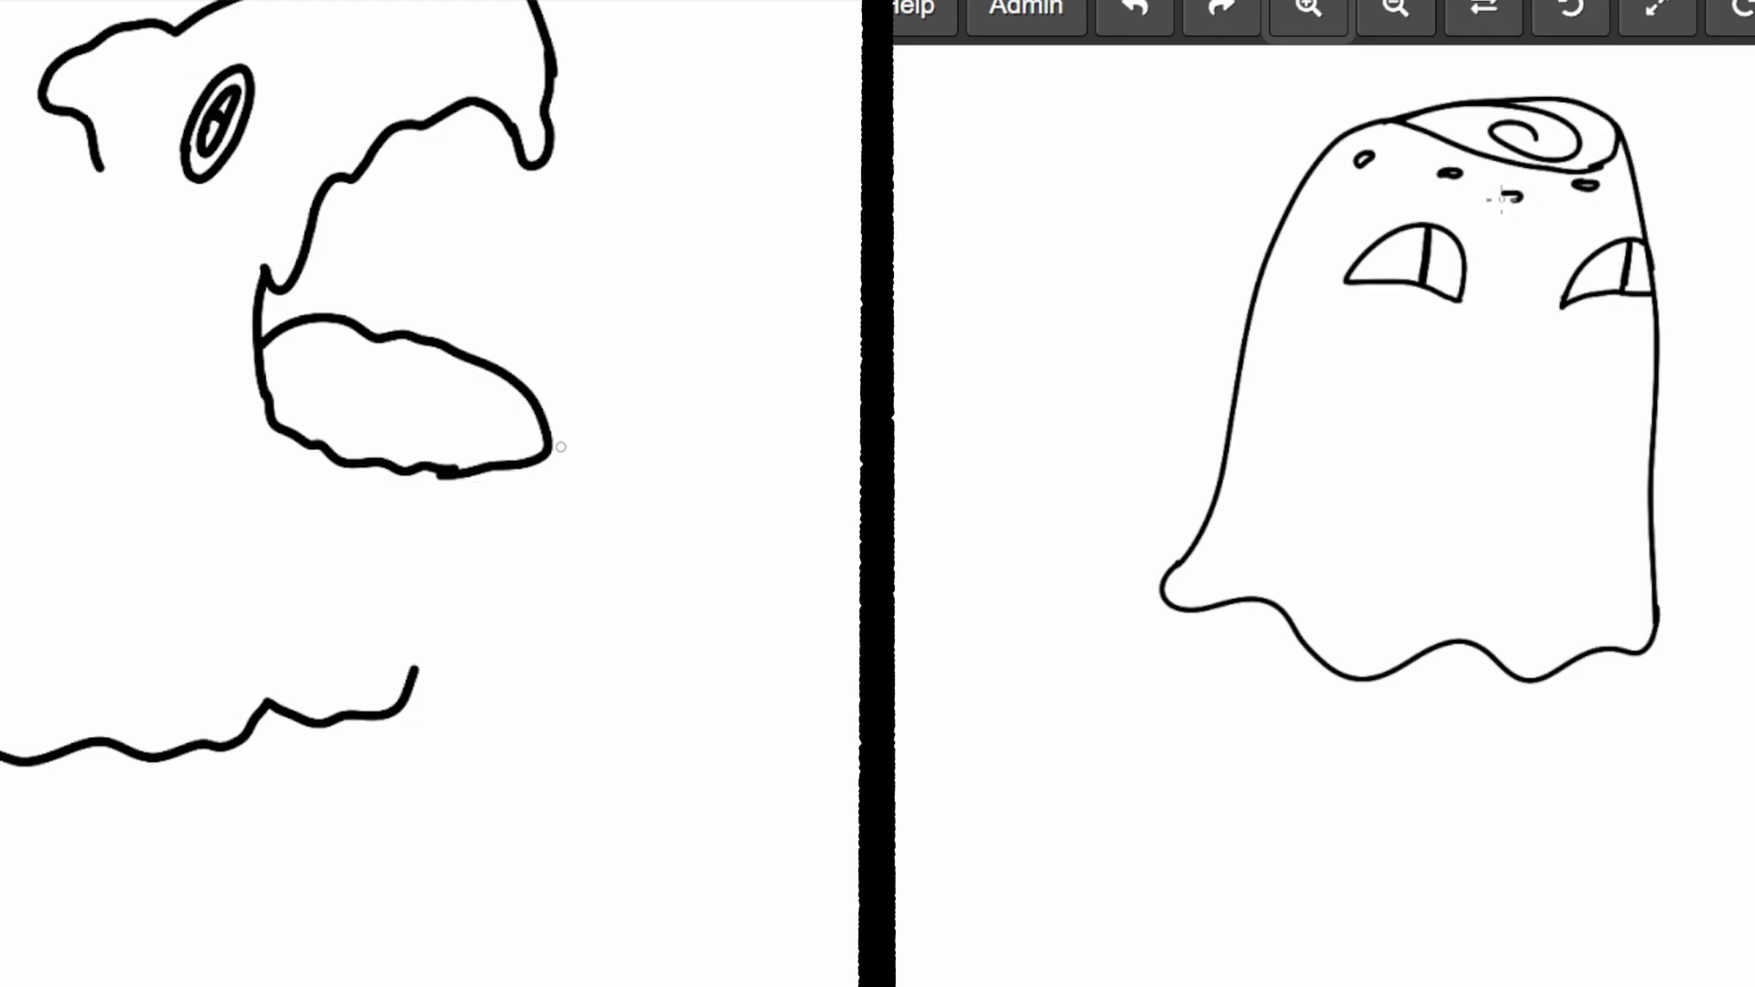
{"action": "mouse_move", "coordinate": [553, 447]}
{"action": "left_mouse_down"}
{"action": "mouse_move", "coordinate": [501, 498]}
{"action": "mouse_move", "coordinate": [393, 706]}
{"action": "left_mouse_up"}
{"action": "mouse_move", "coordinate": [1382, 193]}
{"action": "left_mouse_down"}
{"action": "mouse_move", "coordinate": [1399, 193]}
{"action": "mouse_move", "coordinate": [1331, 199]}
{"action": "left_mouse_up"}
{"action": "mouse_move", "coordinate": [233, 539]}
{"action": "left_mouse_down"}
{"action": "mouse_move", "coordinate": [146, 632]}
{"action": "mouse_move", "coordinate": [143, 611]}
{"action": "mouse_move", "coordinate": [1, 713]}
{"action": "left_mouse_up"}
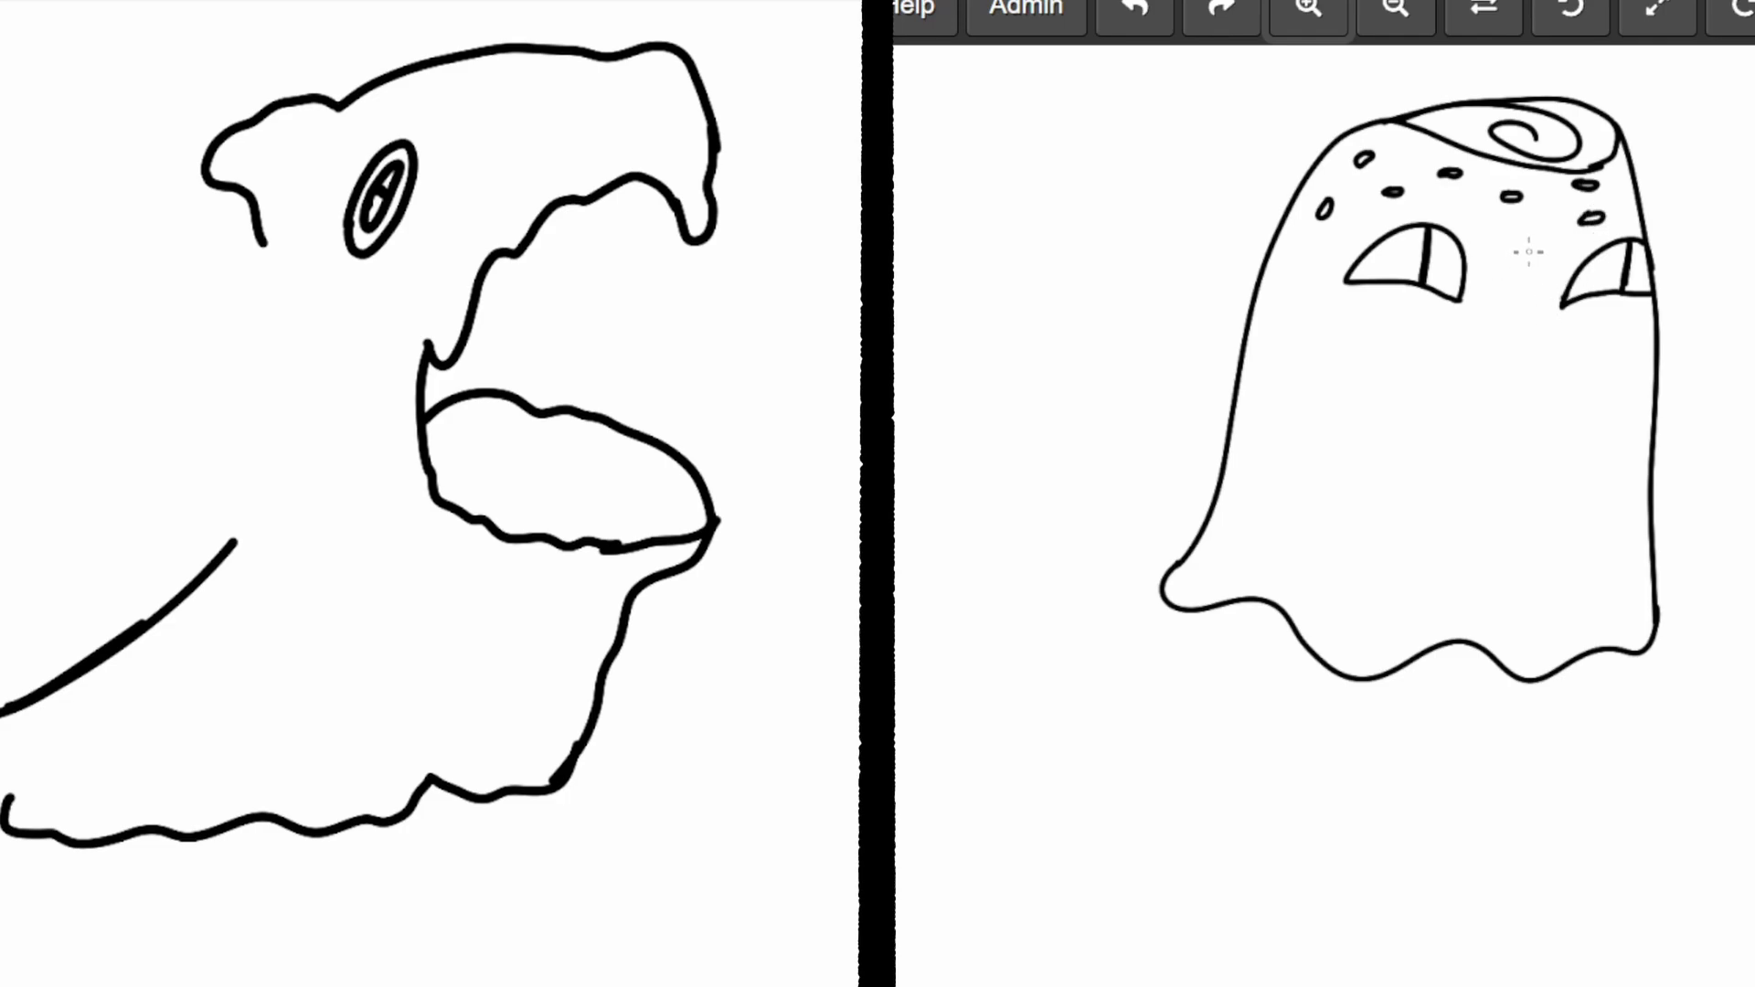
Draw a large rounded shape with a double rim behind the Gazpacho creature's neck, and add more specks to the Pad Thai figure's forehead.
{"action": "mouse_move", "coordinate": [124, 326]}
{"action": "left_mouse_down"}
{"action": "mouse_move", "coordinate": [235, 364]}
{"action": "mouse_move", "coordinate": [294, 410]}
{"action": "mouse_move", "coordinate": [285, 467]}
{"action": "mouse_move", "coordinate": [194, 567]}
{"action": "left_mouse_up"}
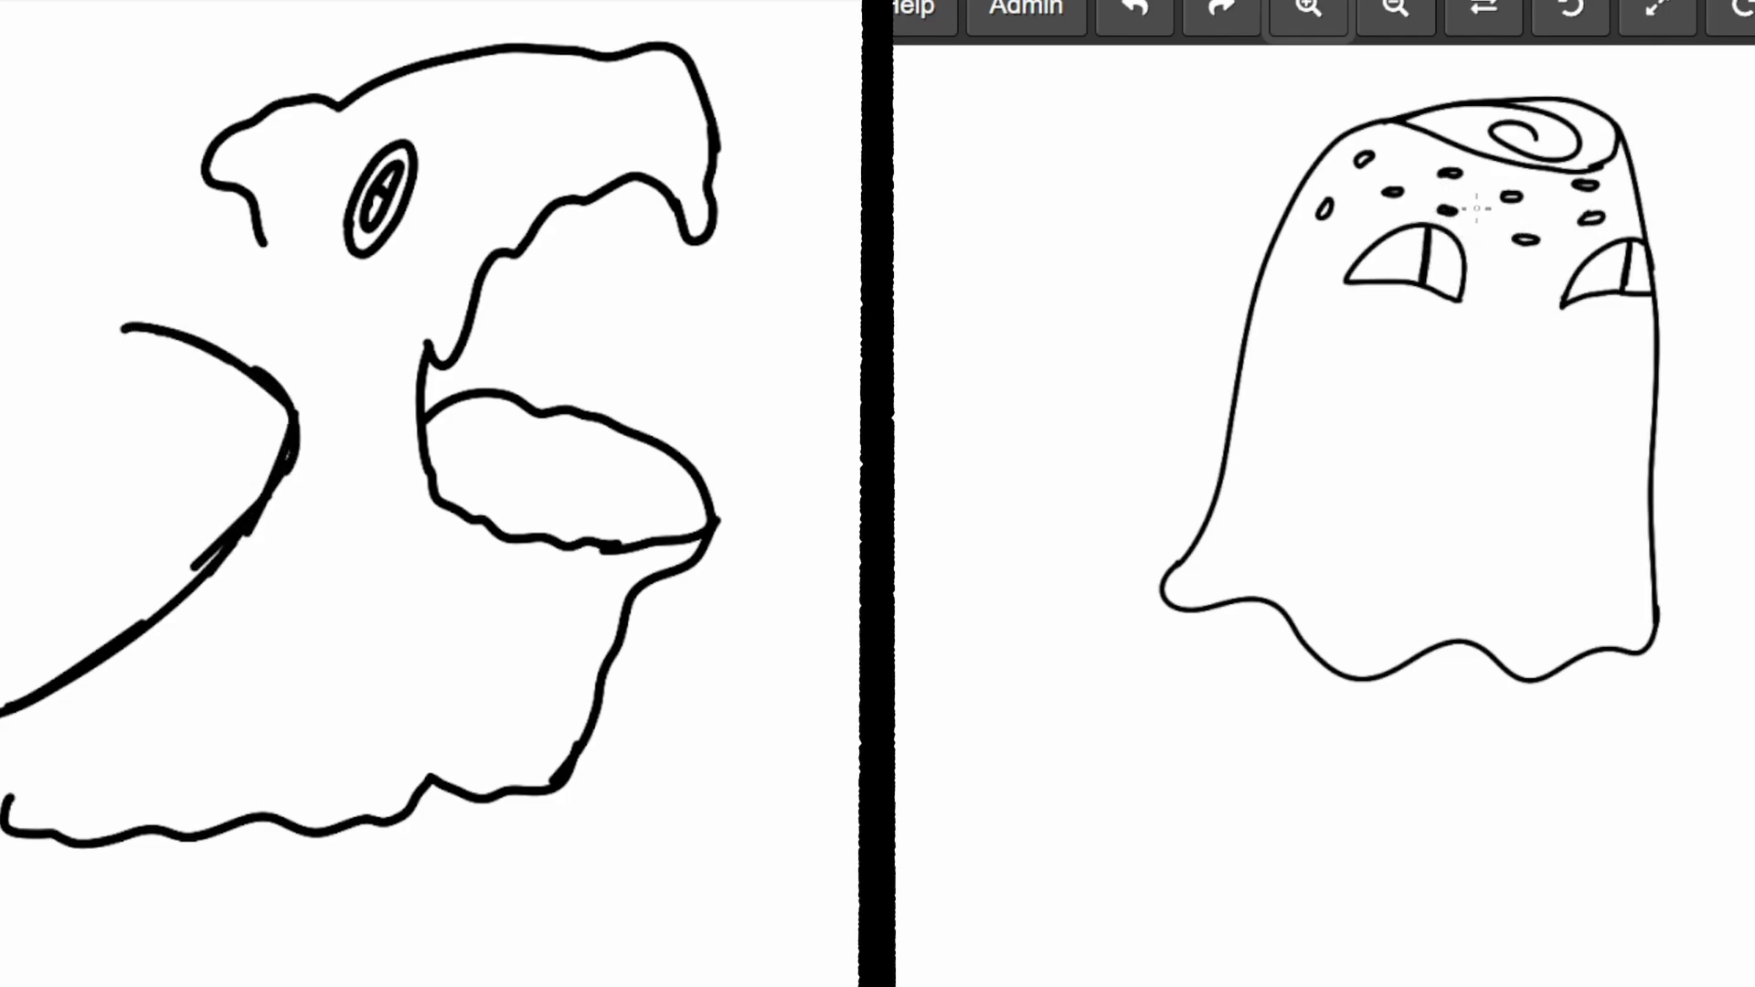
{"action": "key", "text": "ctrl+z"}
{"action": "left_click_drag", "start_coordinate": [1443, 199], "coordinate": [1446, 196]}
{"action": "mouse_move", "coordinate": [2, 364]}
{"action": "left_mouse_down"}
{"action": "mouse_move", "coordinate": [90, 311]}
{"action": "mouse_move", "coordinate": [120, 336]}
{"action": "mouse_move", "coordinate": [265, 353]}
{"action": "mouse_move", "coordinate": [226, 330]}
{"action": "mouse_move", "coordinate": [290, 372]}
{"action": "mouse_move", "coordinate": [260, 492]}
{"action": "left_mouse_up"}
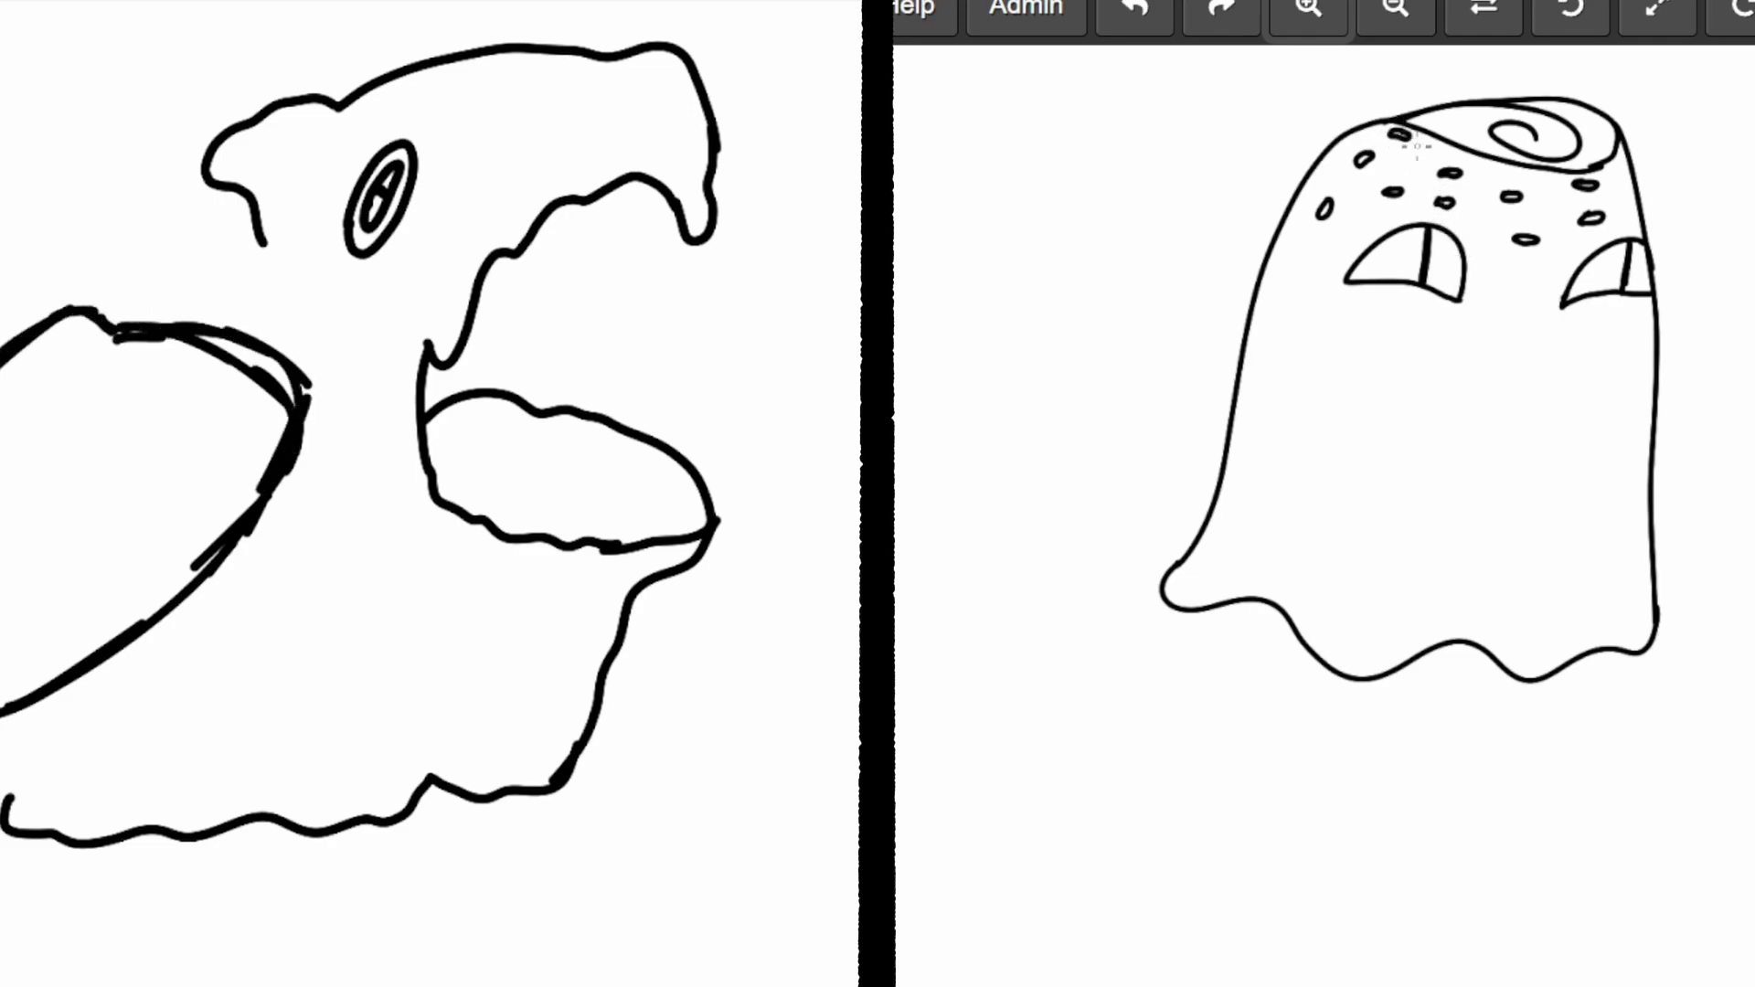
{"action": "left_click_drag", "start_coordinate": [2, 435], "coordinate": [93, 357]}
{"action": "left_click_drag", "start_coordinate": [1614, 183], "coordinate": [1614, 185]}
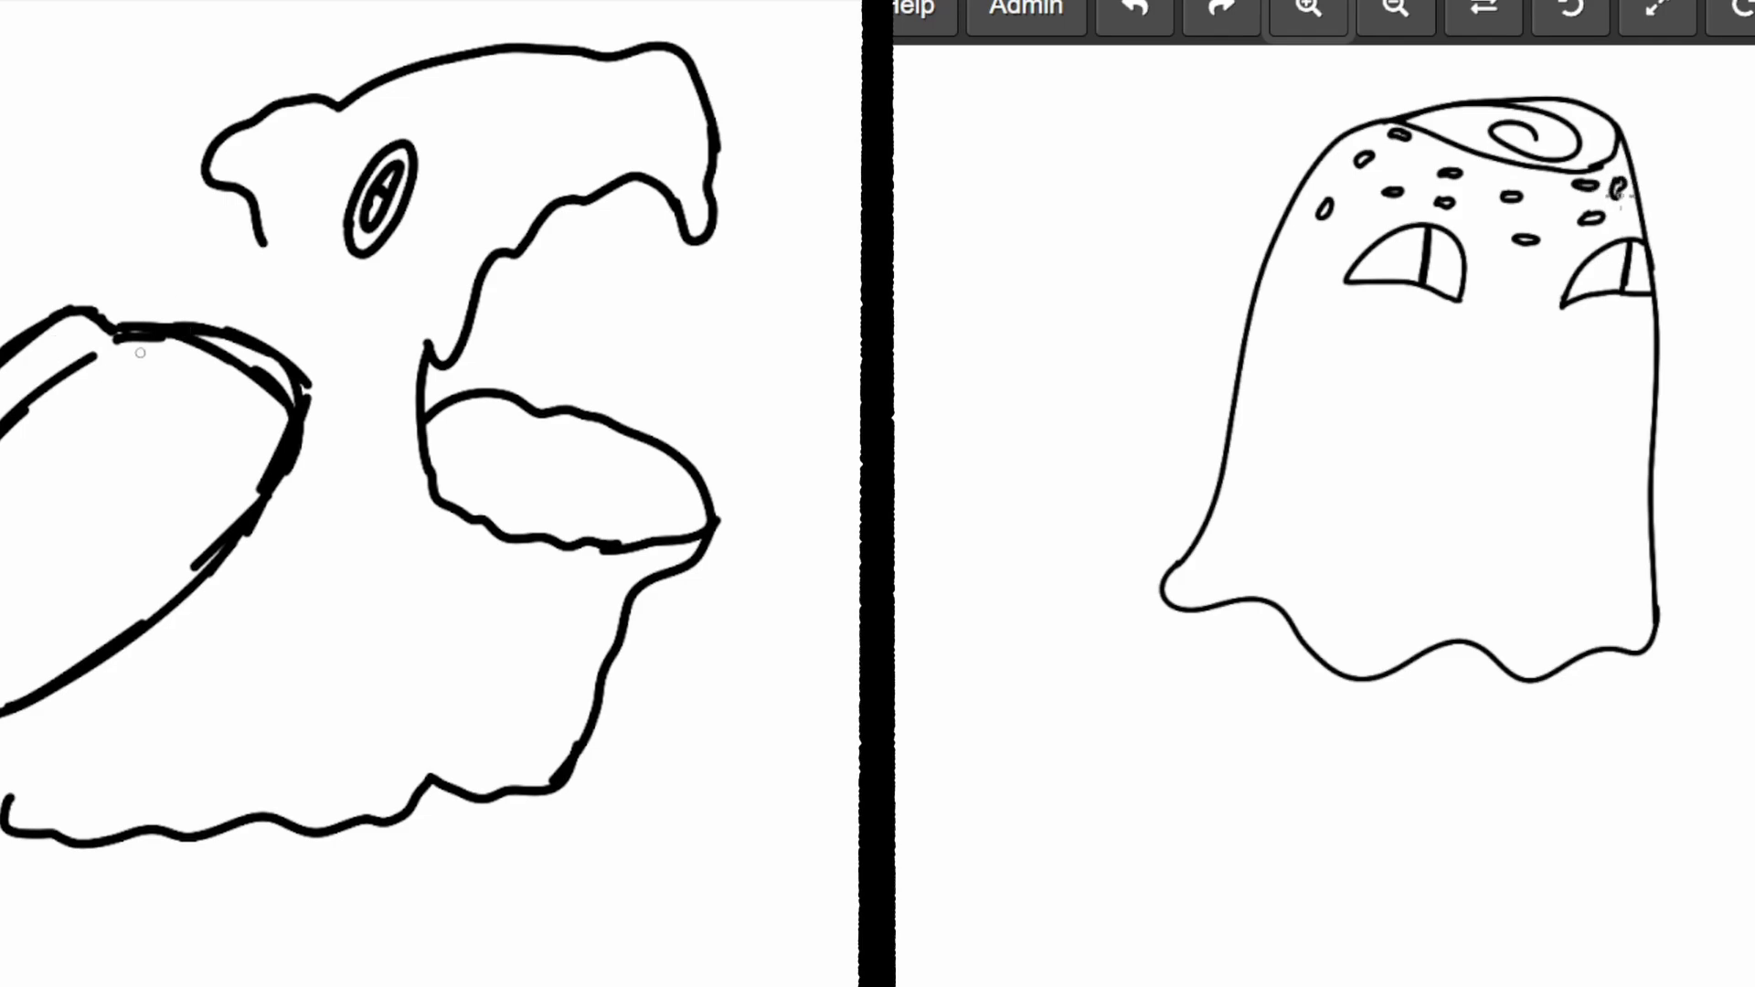
Clean the overlapping strokes off the rounded shape behind the Gazpacho creature, and draw a wide jagged open mouth on the Pad Thai figure.
{"action": "mouse_move", "coordinate": [119, 342]}
{"action": "left_mouse_down"}
{"action": "mouse_move", "coordinate": [194, 330]}
{"action": "mouse_move", "coordinate": [155, 335]}
{"action": "mouse_move", "coordinate": [220, 342]}
{"action": "mouse_move", "coordinate": [157, 326]}
{"action": "mouse_move", "coordinate": [132, 338]}
{"action": "mouse_move", "coordinate": [166, 338]}
{"action": "mouse_move", "coordinate": [132, 344]}
{"action": "mouse_move", "coordinate": [208, 352]}
{"action": "mouse_move", "coordinate": [205, 367]}
{"action": "mouse_move", "coordinate": [284, 399]}
{"action": "mouse_move", "coordinate": [185, 571]}
{"action": "left_mouse_up"}
{"action": "key", "text": "ctrl+z"}
{"action": "key", "text": "ctrl+z"}
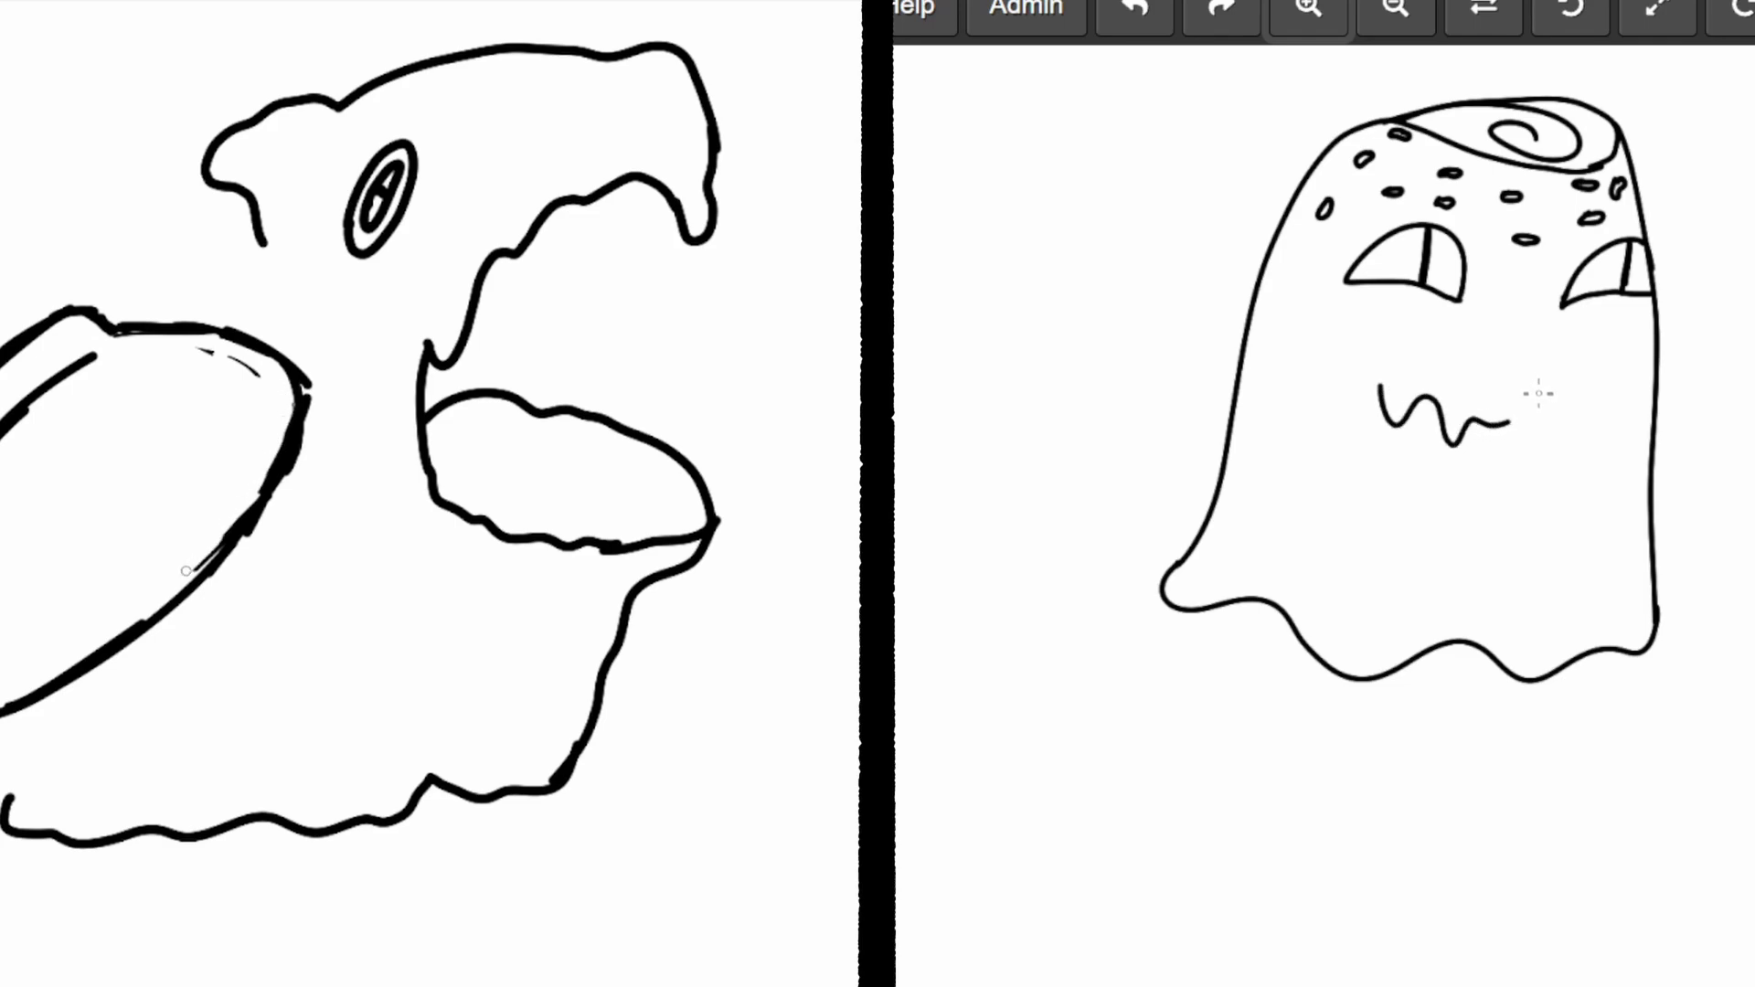
{"action": "mouse_move", "coordinate": [1539, 393]}
{"action": "left_mouse_down"}
{"action": "mouse_move", "coordinate": [1573, 427]}
{"action": "mouse_move", "coordinate": [1598, 410]}
{"action": "mouse_move", "coordinate": [1614, 424]}
{"action": "mouse_move", "coordinate": [1592, 516]}
{"action": "mouse_move", "coordinate": [1561, 531]}
{"action": "mouse_move", "coordinate": [1393, 491]}
{"action": "mouse_move", "coordinate": [1363, 466]}
{"action": "mouse_move", "coordinate": [1379, 383]}
{"action": "left_mouse_up"}
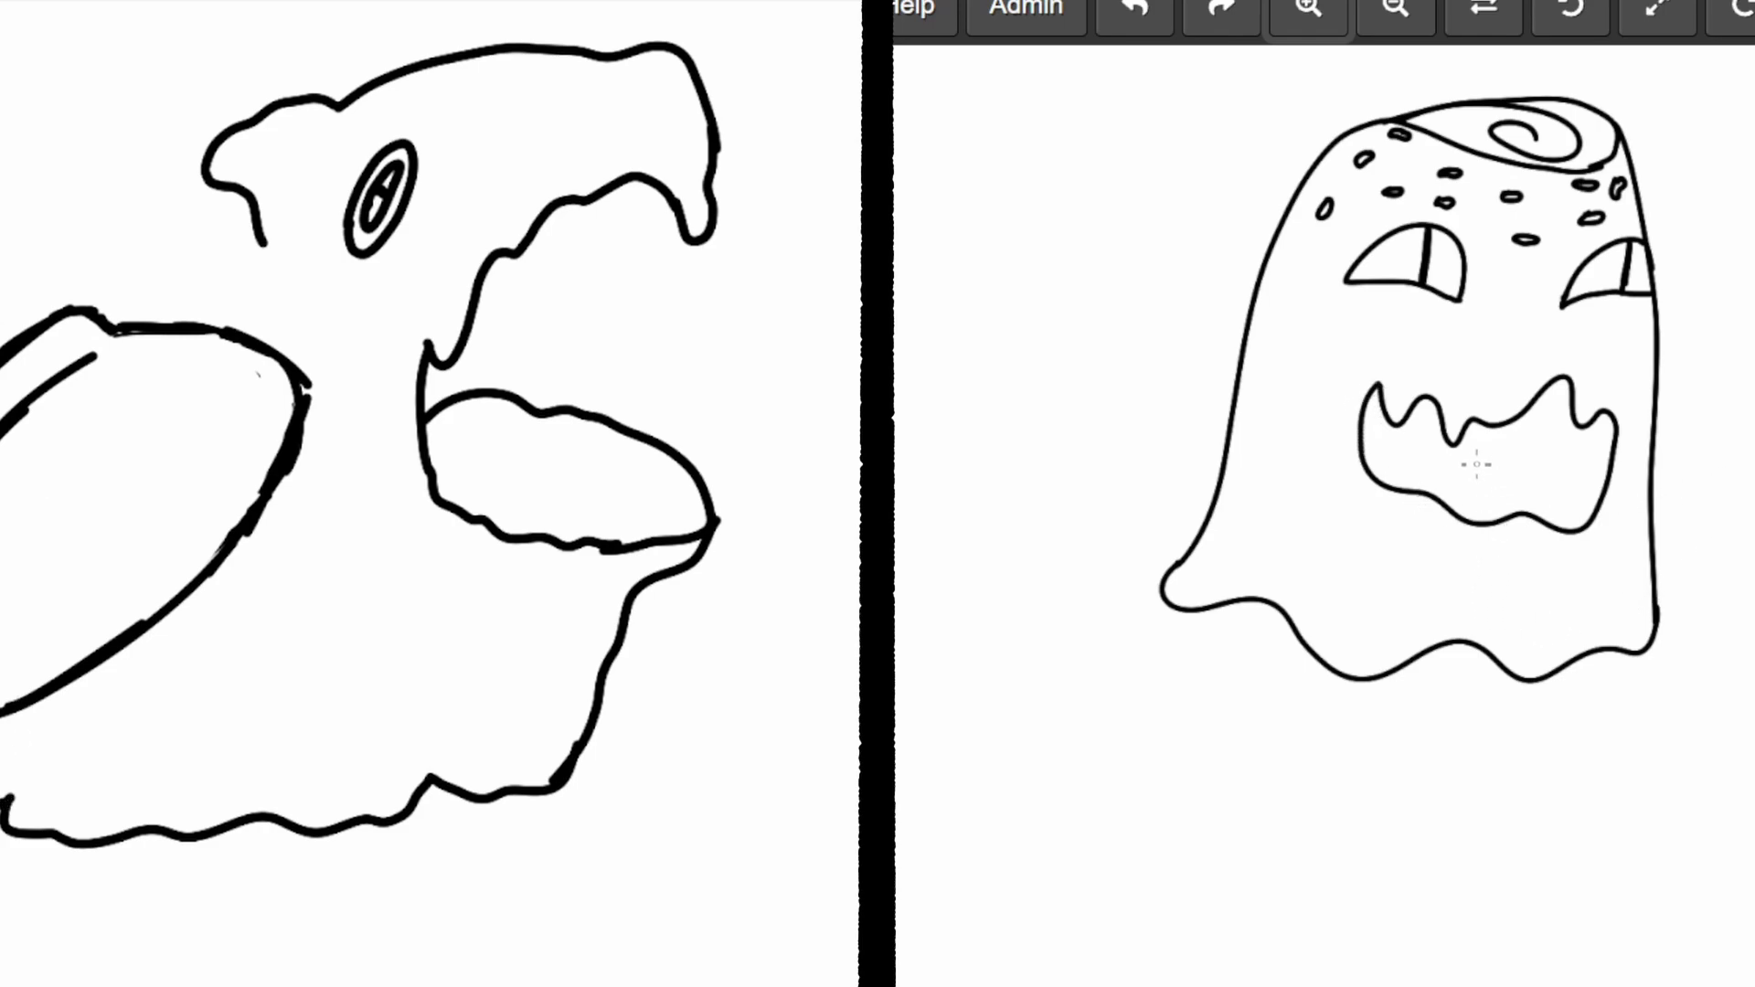
{"action": "mouse_move", "coordinate": [1429, 491]}
{"action": "left_mouse_down"}
{"action": "mouse_move", "coordinate": [1537, 453]}
{"action": "mouse_move", "coordinate": [1598, 510]}
{"action": "left_mouse_up"}
{"action": "key", "text": "ctrl+z"}
{"action": "mouse_move", "coordinate": [1549, 457]}
{"action": "left_mouse_down"}
{"action": "mouse_move", "coordinate": [1597, 493]}
{"action": "mouse_move", "coordinate": [1526, 514]}
{"action": "left_mouse_up"}
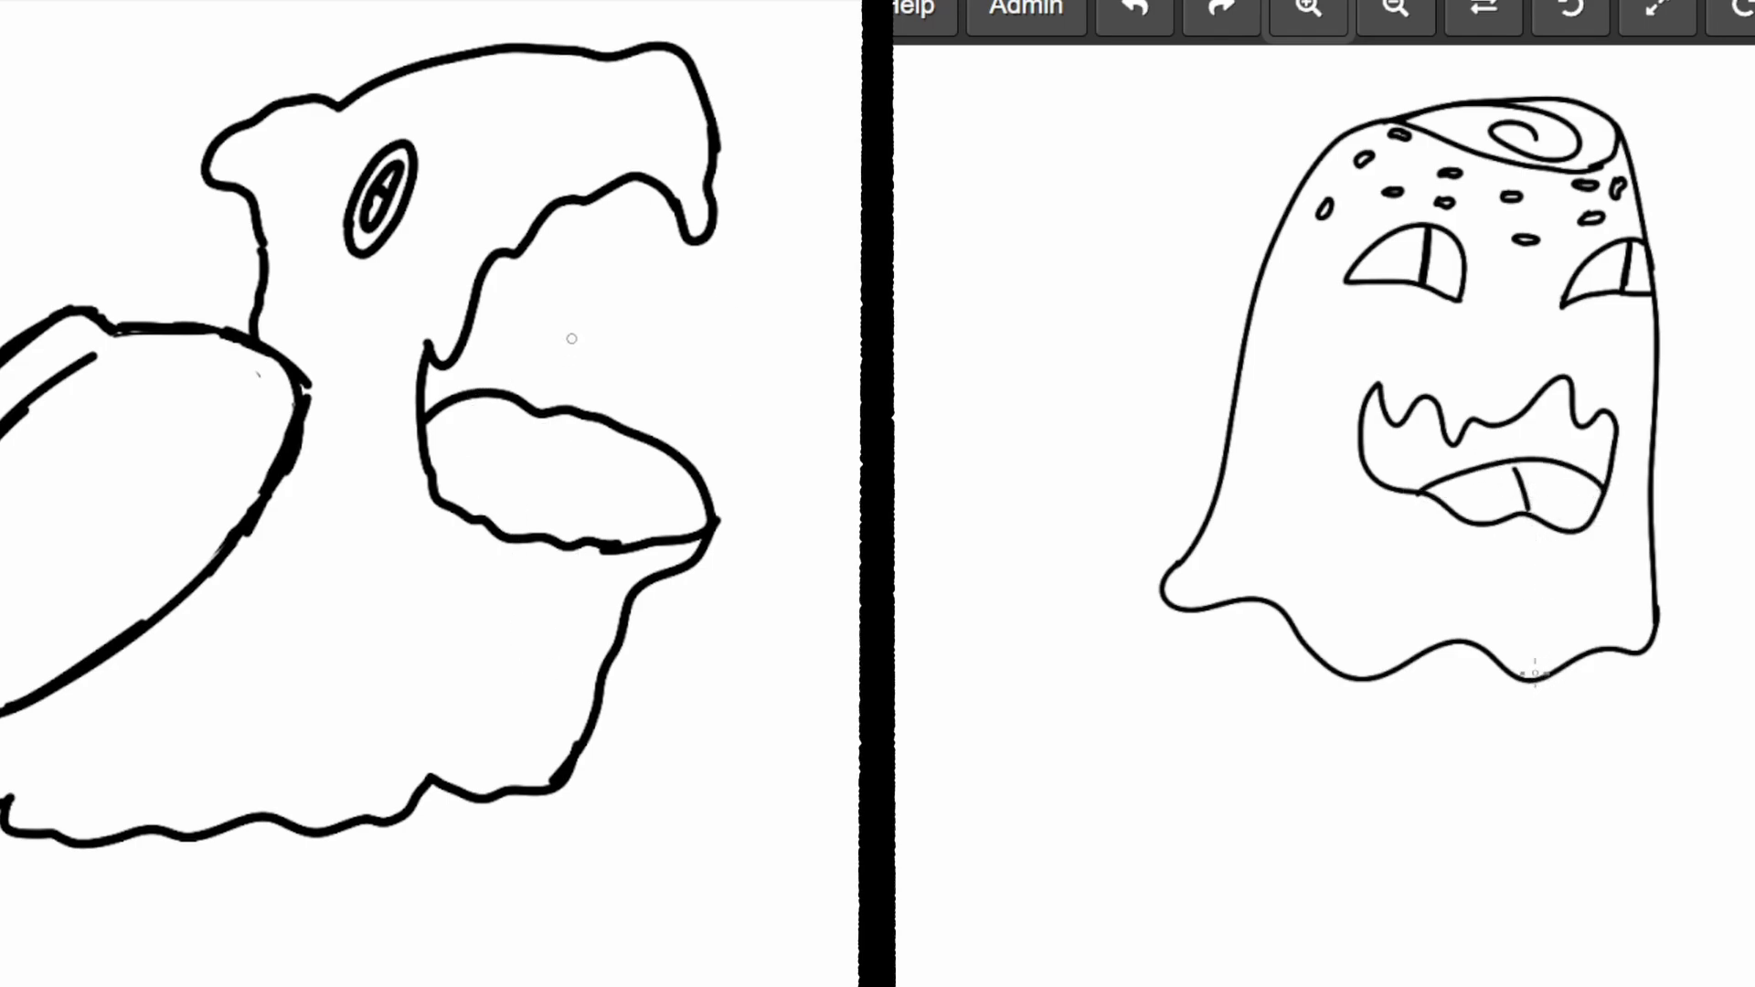
{"action": "key", "text": "ctrl+z"}
{"action": "key", "text": "ctrl+z"}
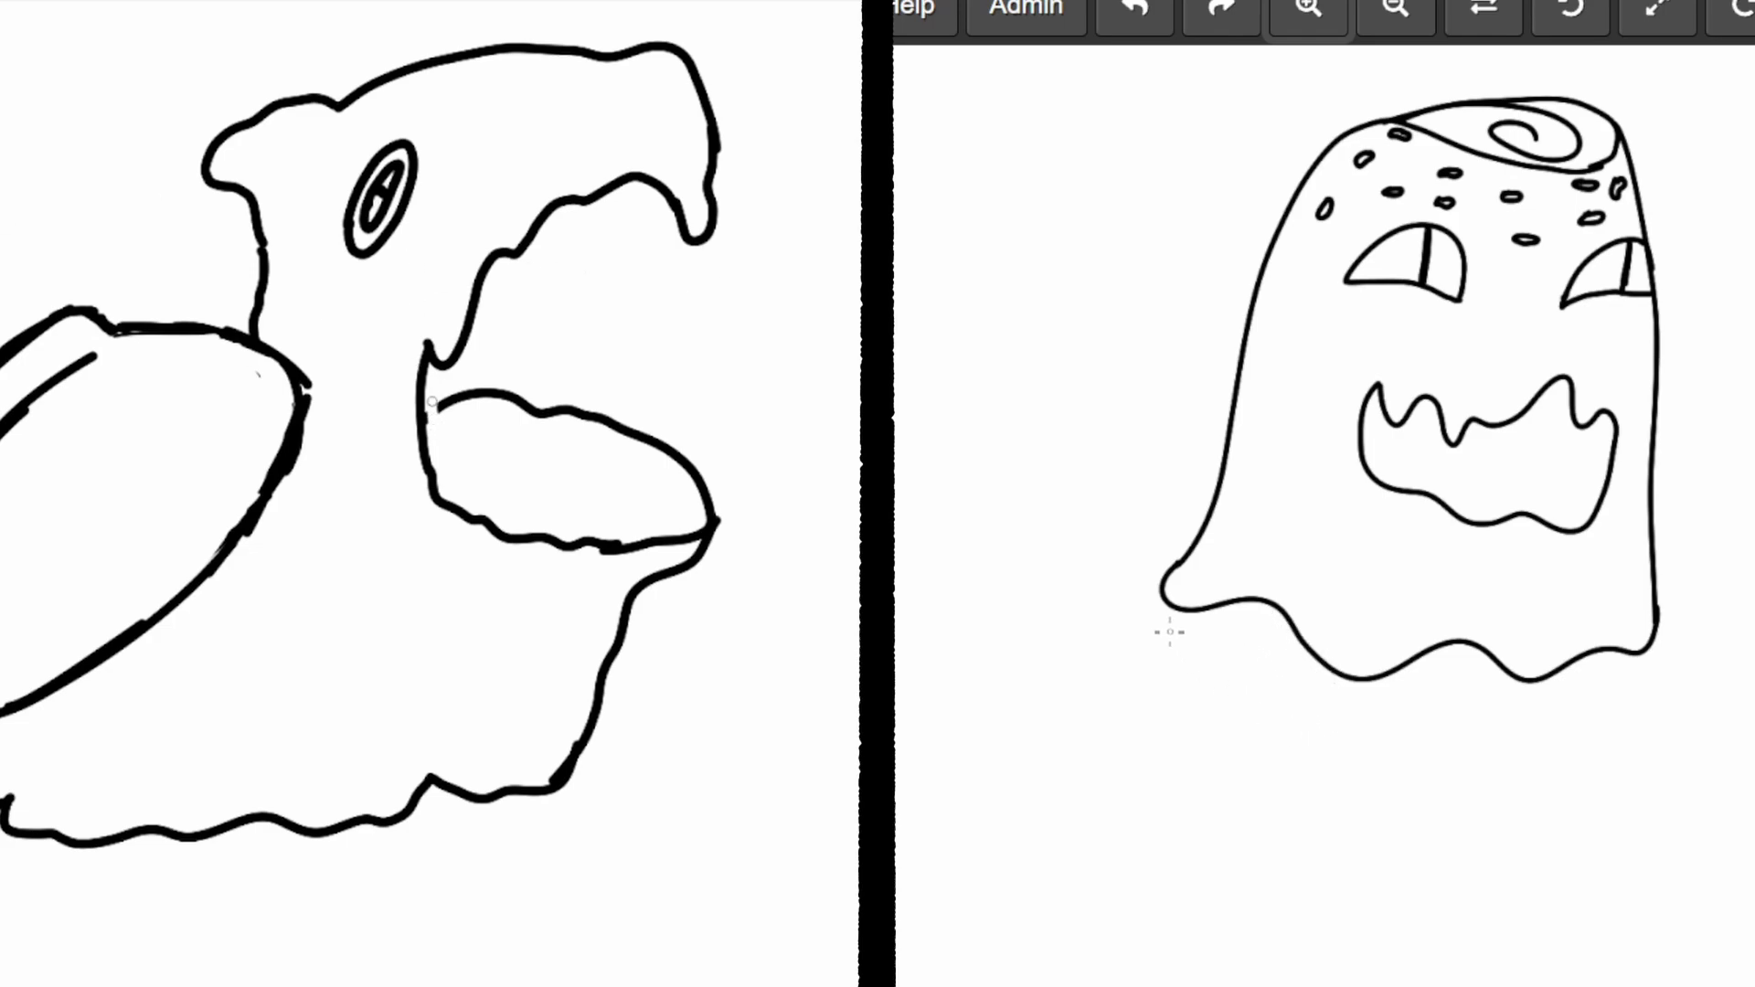
Erase the upper curve of the oval inside the Gazpacho creature's mouth so the mouth is open.
{"action": "mouse_move", "coordinate": [703, 511]}
{"action": "left_mouse_down"}
{"action": "mouse_move", "coordinate": [699, 445]}
{"action": "mouse_move", "coordinate": [588, 414]}
{"action": "mouse_move", "coordinate": [646, 438]}
{"action": "left_mouse_up"}
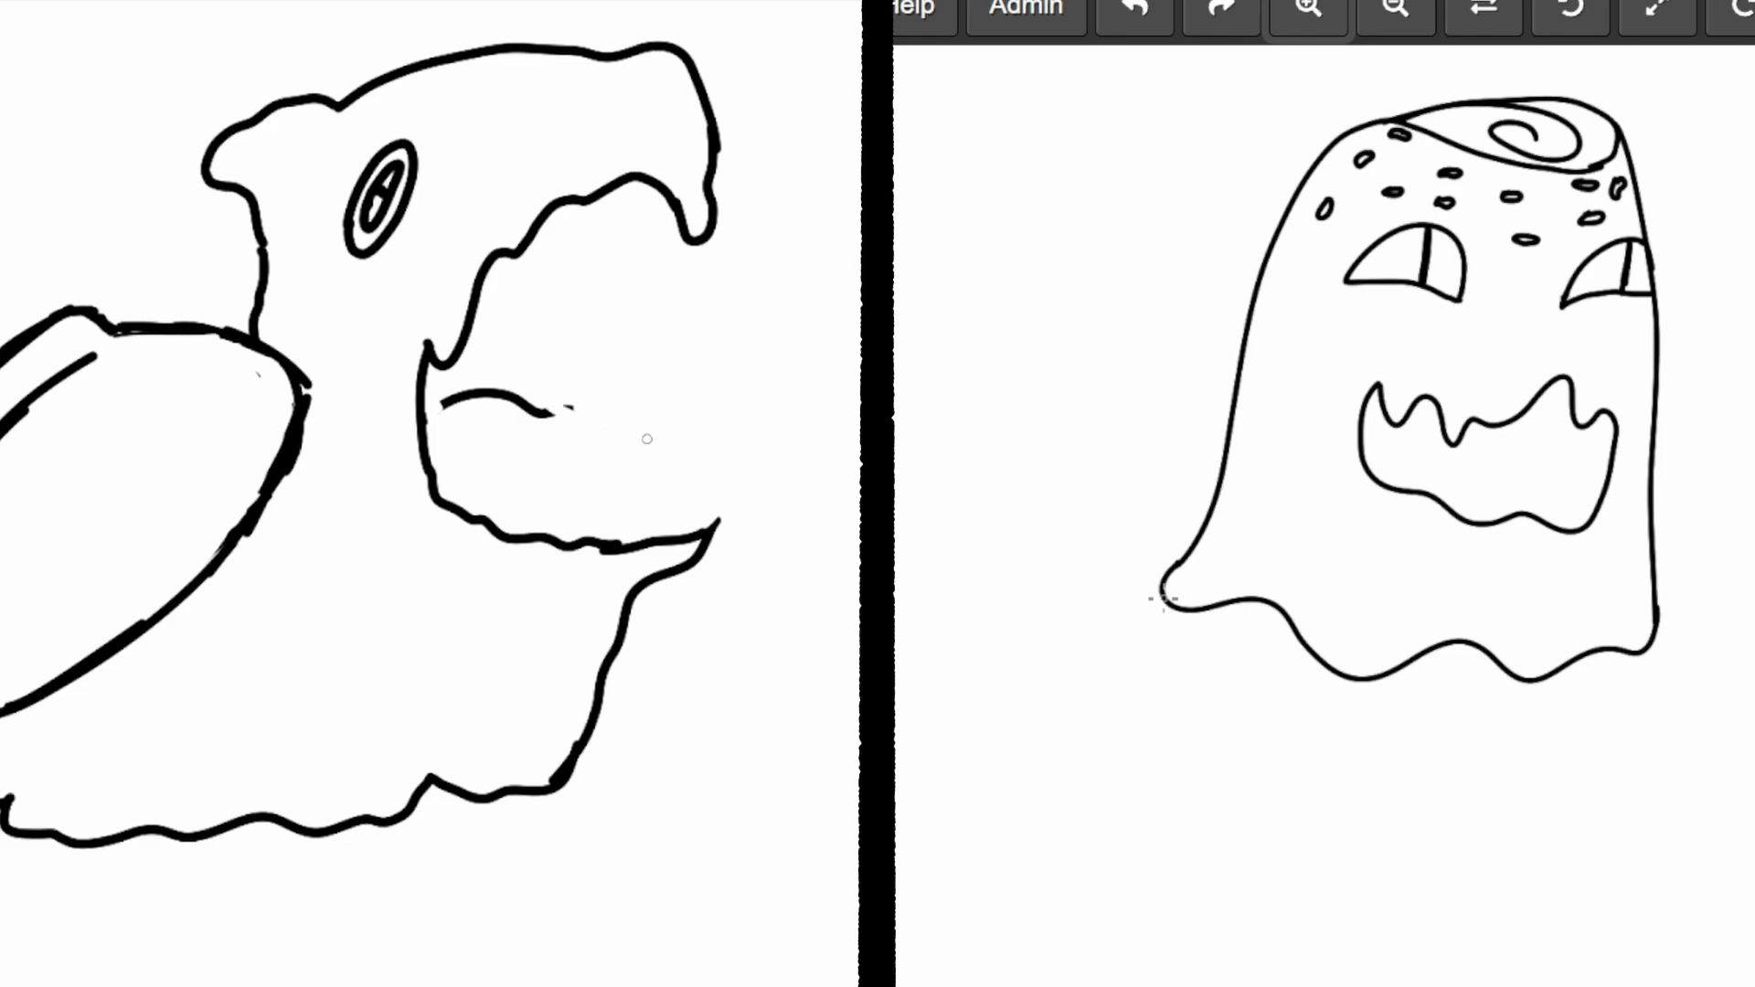
{"action": "mouse_move", "coordinate": [542, 405]}
{"action": "left_mouse_down"}
{"action": "mouse_move", "coordinate": [501, 395]}
{"action": "mouse_move", "coordinate": [531, 379]}
{"action": "mouse_move", "coordinate": [479, 380]}
{"action": "left_mouse_up"}
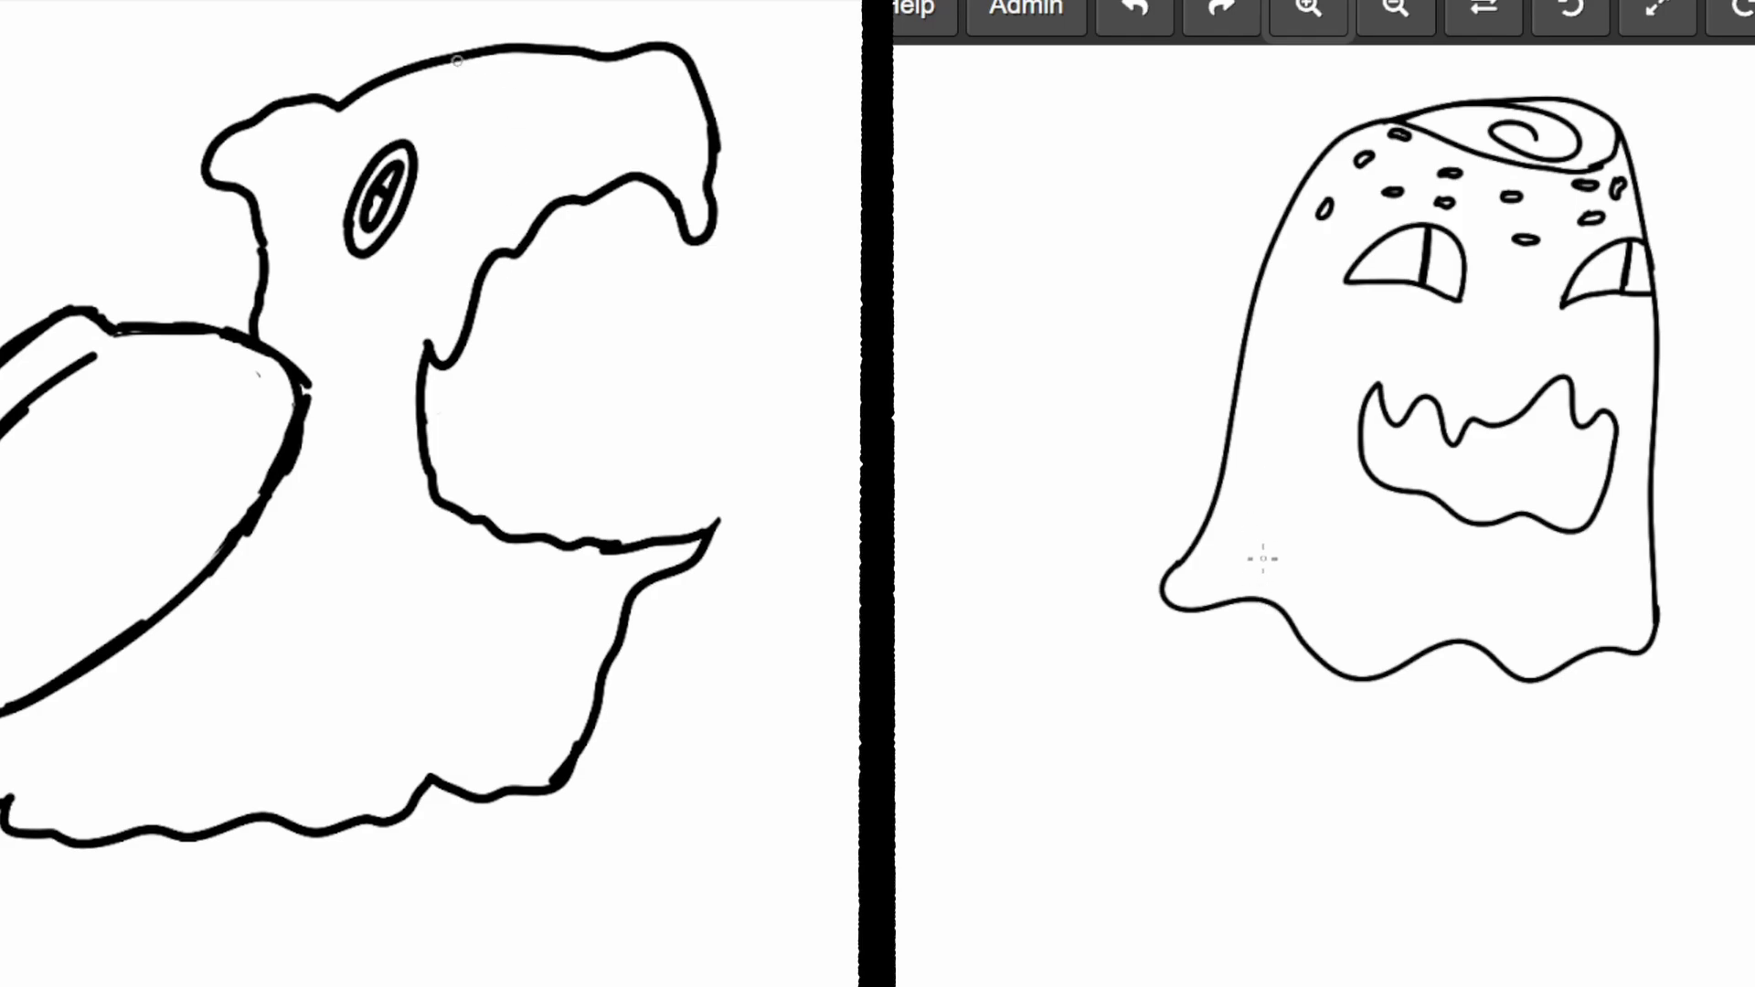
Draw a stemmed leaf on top of the Gazpacho creature's head and a curled shrimp with tail and segment lines on the Pad Thai figure's side.
{"action": "left_click_drag", "start_coordinate": [389, 81], "coordinate": [390, 168]}
{"action": "left_click_drag", "start_coordinate": [1280, 396], "coordinate": [1313, 386]}
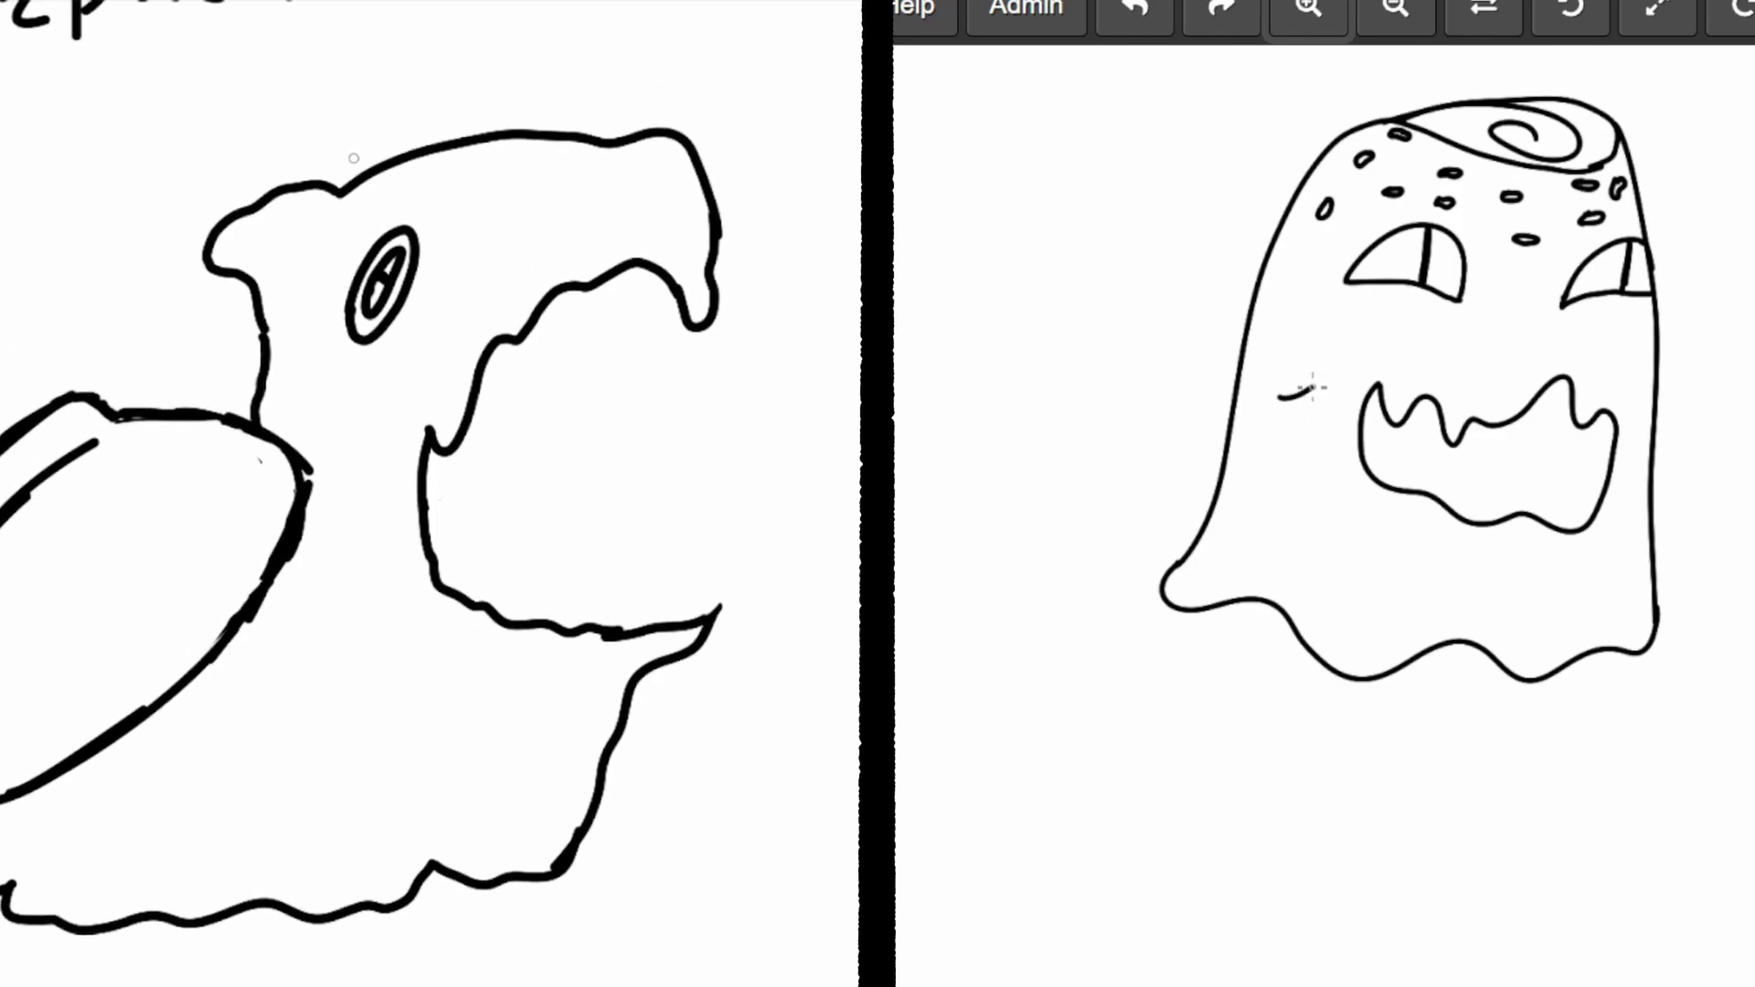
{"action": "mouse_move", "coordinate": [354, 158]}
{"action": "left_mouse_down"}
{"action": "mouse_move", "coordinate": [315, 215]}
{"action": "mouse_move", "coordinate": [351, 225]}
{"action": "left_mouse_up"}
{"action": "left_click_drag", "start_coordinate": [1313, 388], "coordinate": [1215, 346]}
{"action": "left_click_drag", "start_coordinate": [350, 225], "coordinate": [388, 153]}
{"action": "left_click_drag", "start_coordinate": [1215, 346], "coordinate": [1203, 469]}
{"action": "left_click_drag", "start_coordinate": [388, 153], "coordinate": [348, 121]}
{"action": "left_click_drag", "start_coordinate": [1203, 469], "coordinate": [1287, 455]}
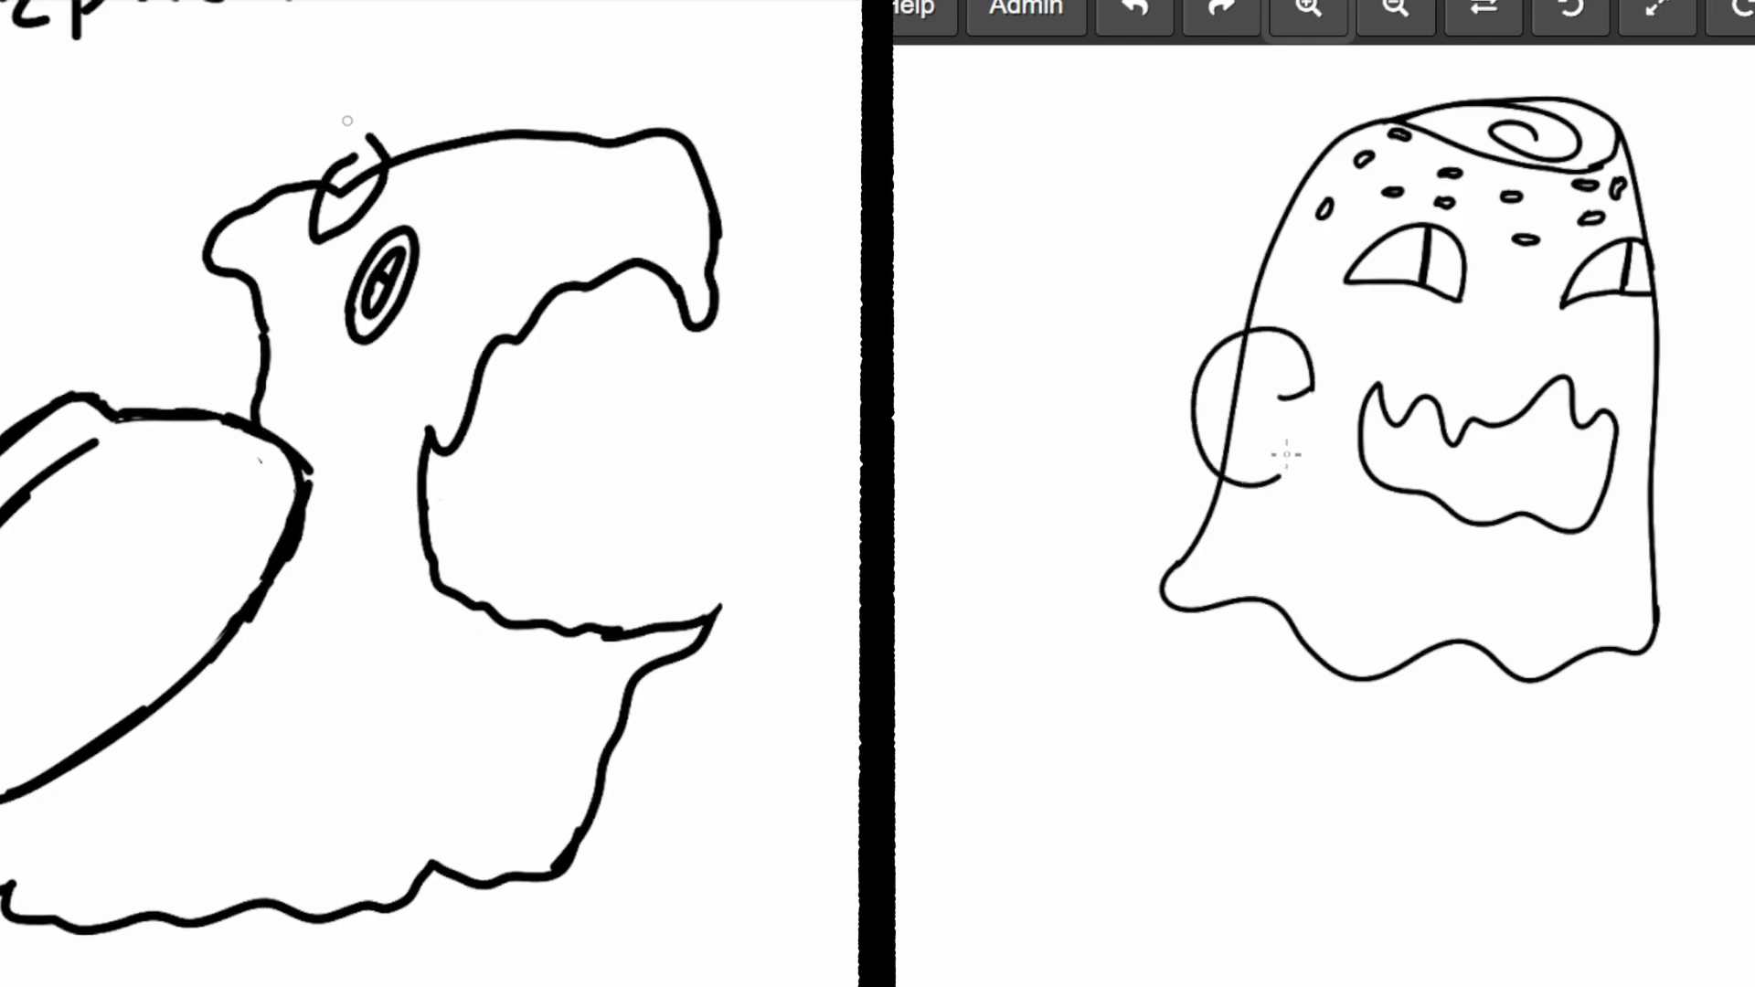
{"action": "mouse_move", "coordinate": [348, 121]}
{"action": "left_mouse_down"}
{"action": "mouse_move", "coordinate": [354, 161]}
{"action": "mouse_move", "coordinate": [426, 152]}
{"action": "left_mouse_up"}
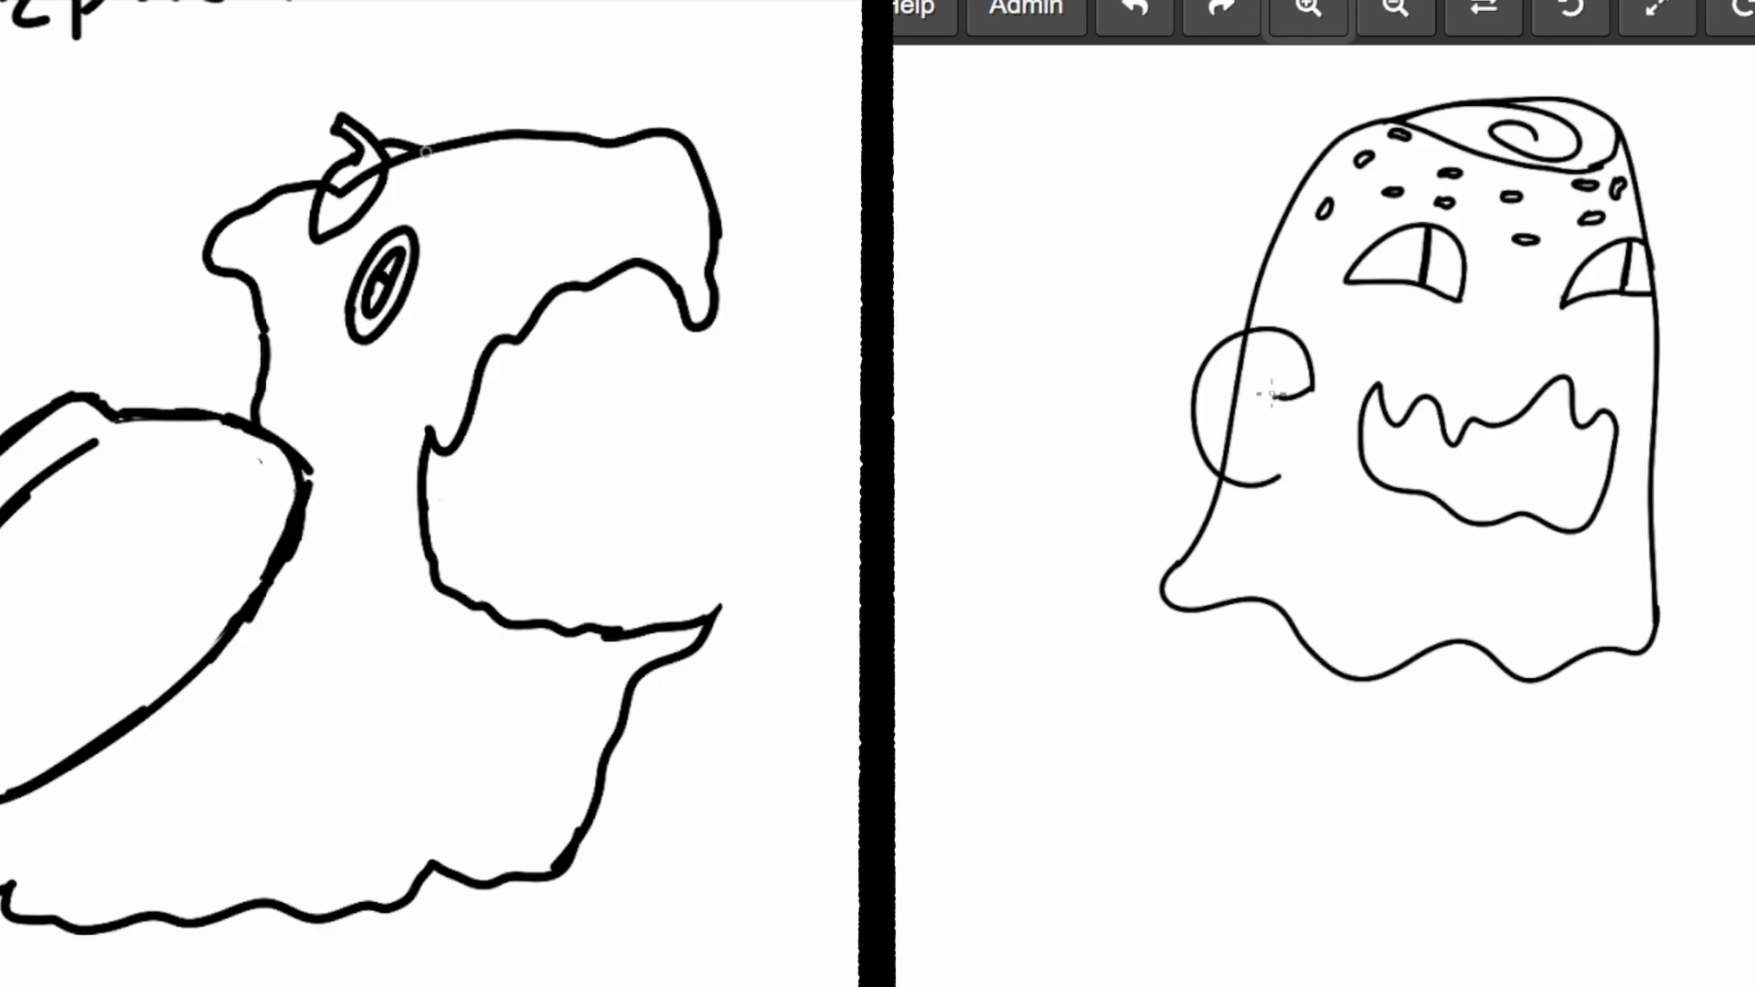
{"action": "mouse_move", "coordinate": [1272, 394]}
{"action": "left_mouse_down"}
{"action": "mouse_move", "coordinate": [1225, 389]}
{"action": "mouse_move", "coordinate": [1253, 455]}
{"action": "mouse_move", "coordinate": [1311, 439]}
{"action": "mouse_move", "coordinate": [1314, 473]}
{"action": "left_mouse_up"}
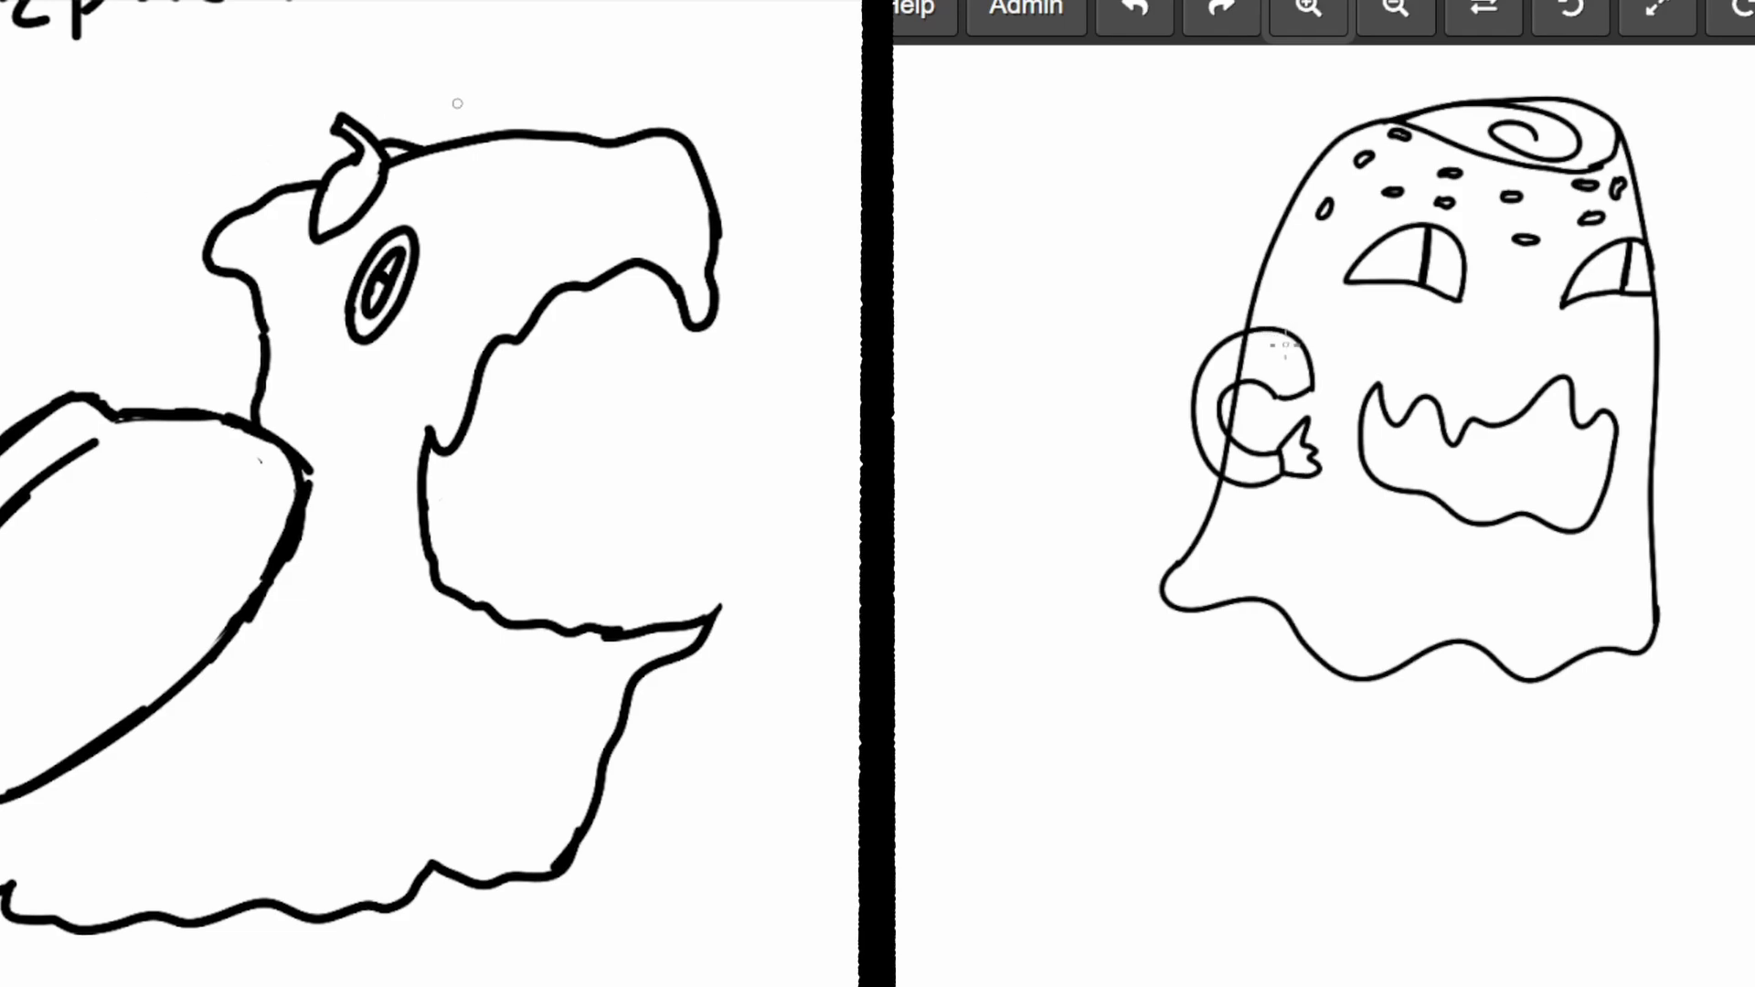
{"action": "mouse_move", "coordinate": [1286, 338]}
{"action": "left_mouse_down"}
{"action": "mouse_move", "coordinate": [1271, 385]}
{"action": "mouse_move", "coordinate": [1218, 393]}
{"action": "left_mouse_up"}
Draw scattered vegetable chunks and slivers in front of the Gazpacho creature's open mouth, and finish the shrimp tail on the Pad Thai figure's far side.
{"action": "mouse_move", "coordinate": [497, 557]}
{"action": "left_mouse_down"}
{"action": "mouse_move", "coordinate": [492, 527]}
{"action": "mouse_move", "coordinate": [535, 540]}
{"action": "mouse_move", "coordinate": [500, 569]}
{"action": "left_mouse_up"}
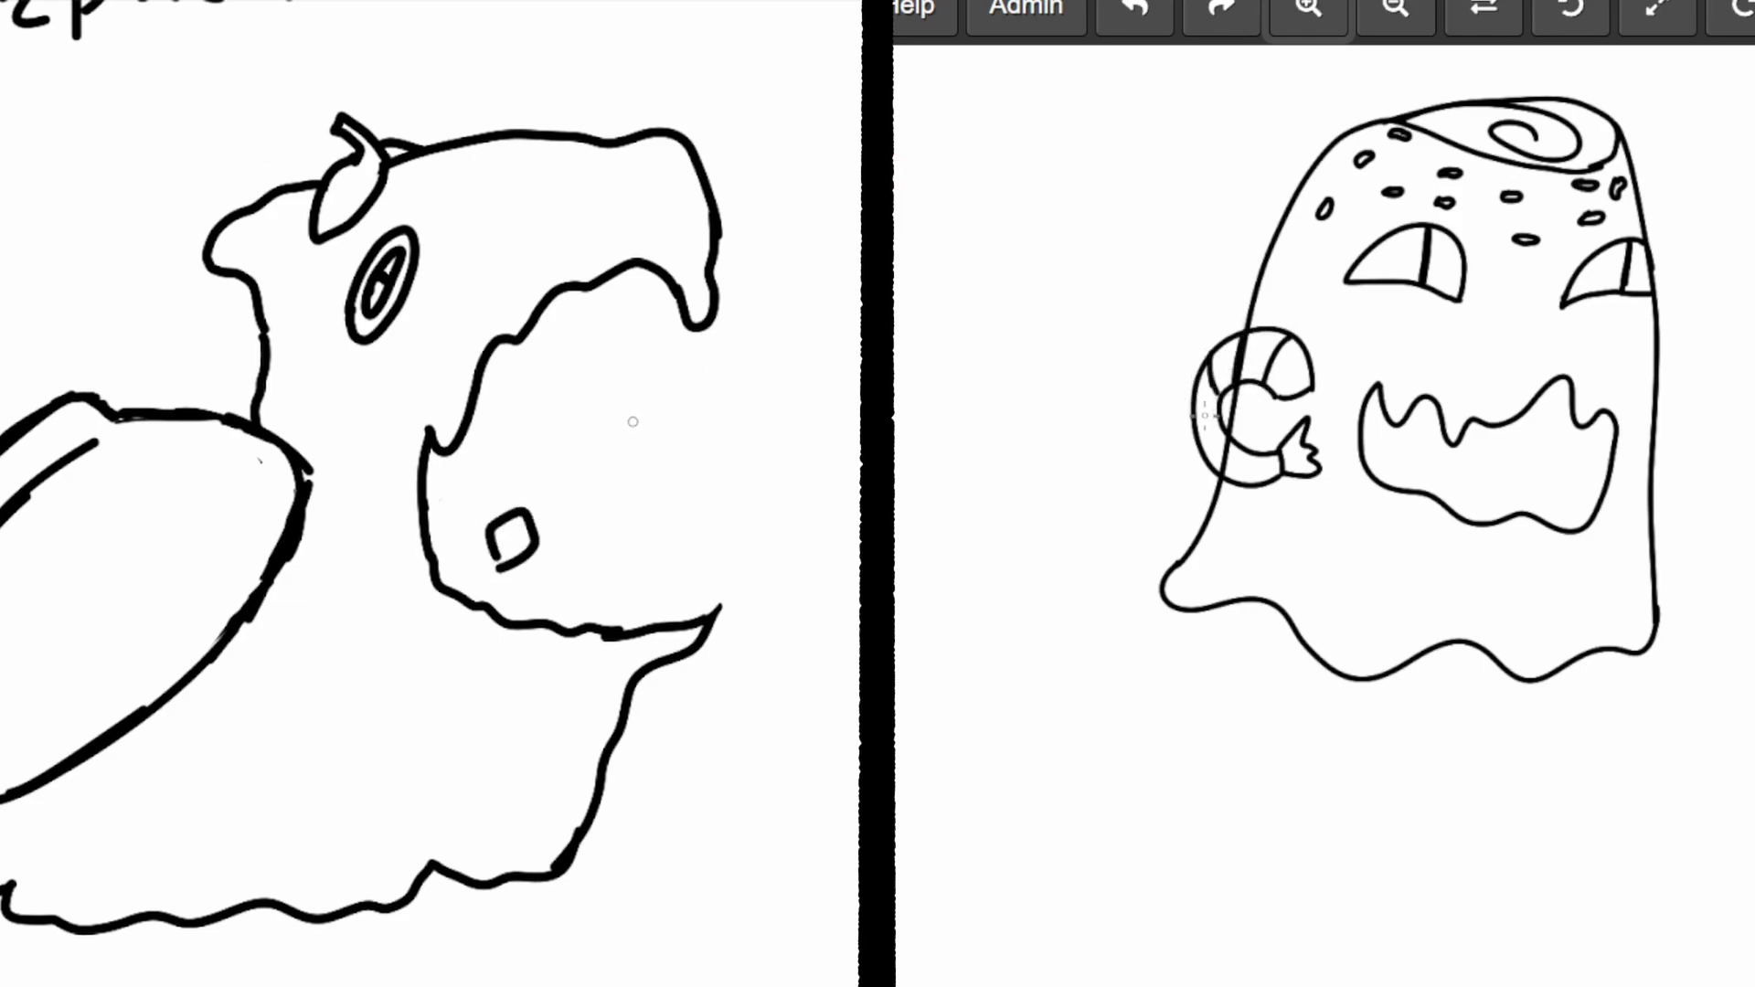
{"action": "mouse_move", "coordinate": [603, 418]}
{"action": "left_mouse_down"}
{"action": "mouse_move", "coordinate": [684, 475]}
{"action": "mouse_move", "coordinate": [639, 509]}
{"action": "mouse_move", "coordinate": [588, 455]}
{"action": "mouse_move", "coordinate": [612, 416]}
{"action": "left_mouse_up"}
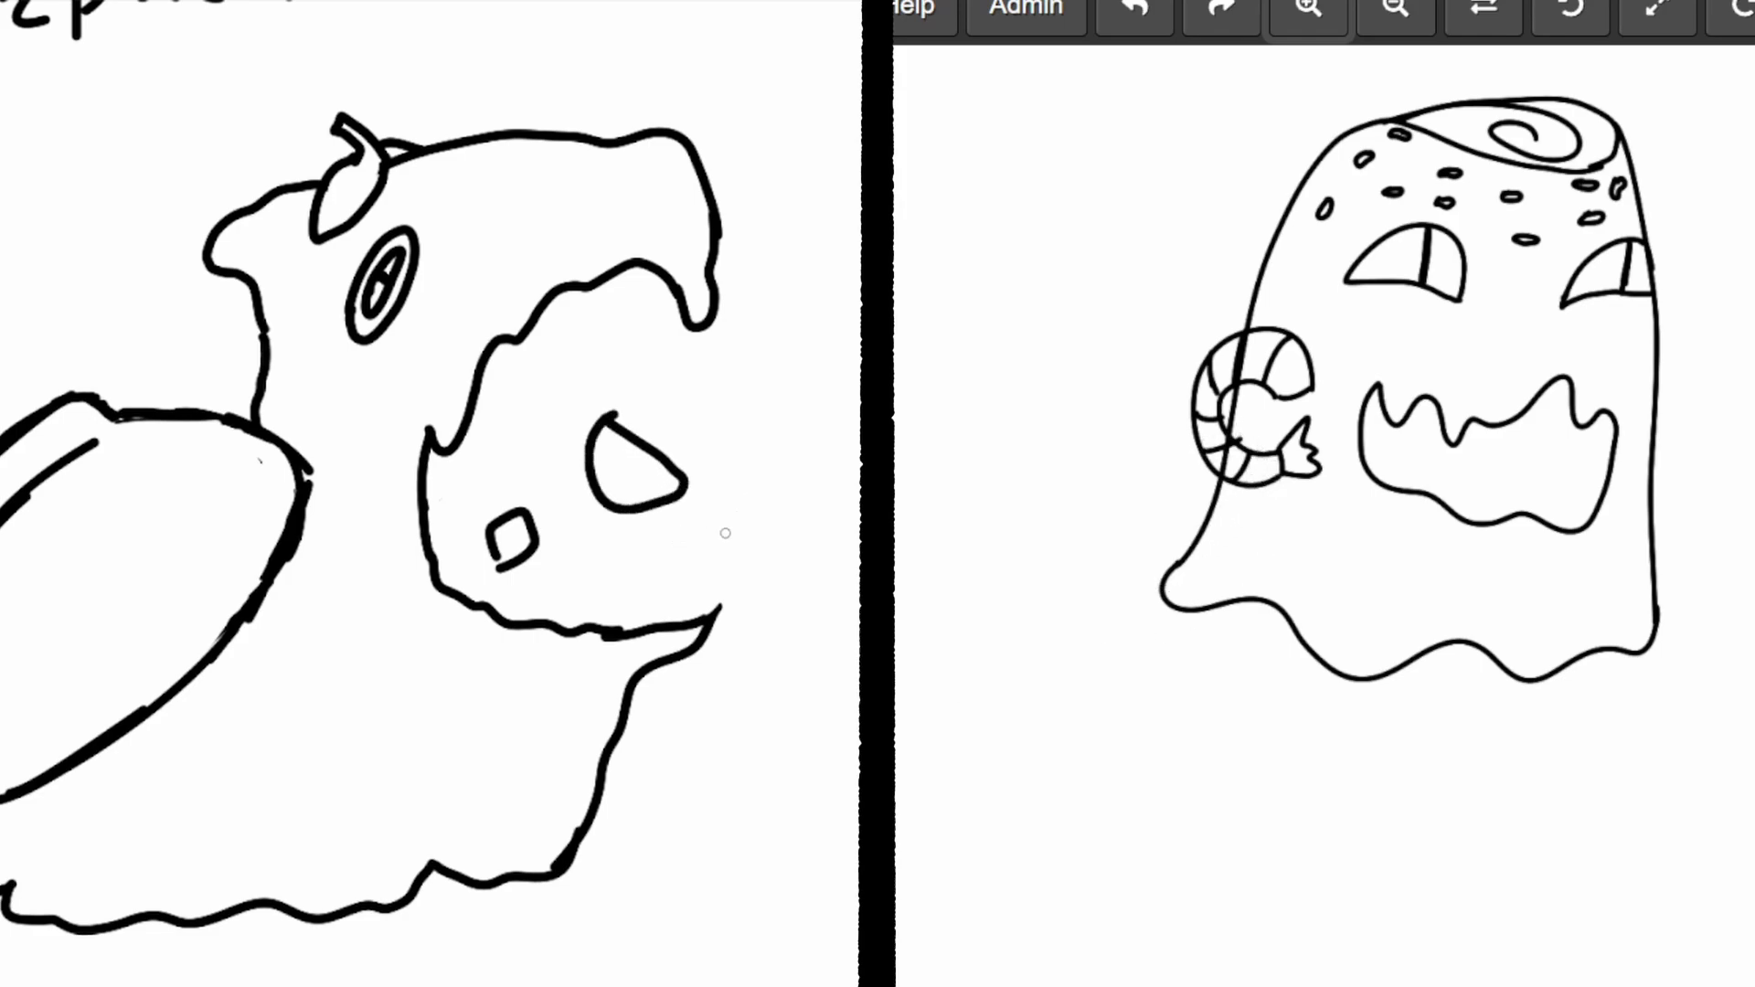
{"action": "mouse_move", "coordinate": [725, 533]}
{"action": "left_mouse_down"}
{"action": "mouse_move", "coordinate": [763, 510]}
{"action": "mouse_move", "coordinate": [730, 539]}
{"action": "left_mouse_up"}
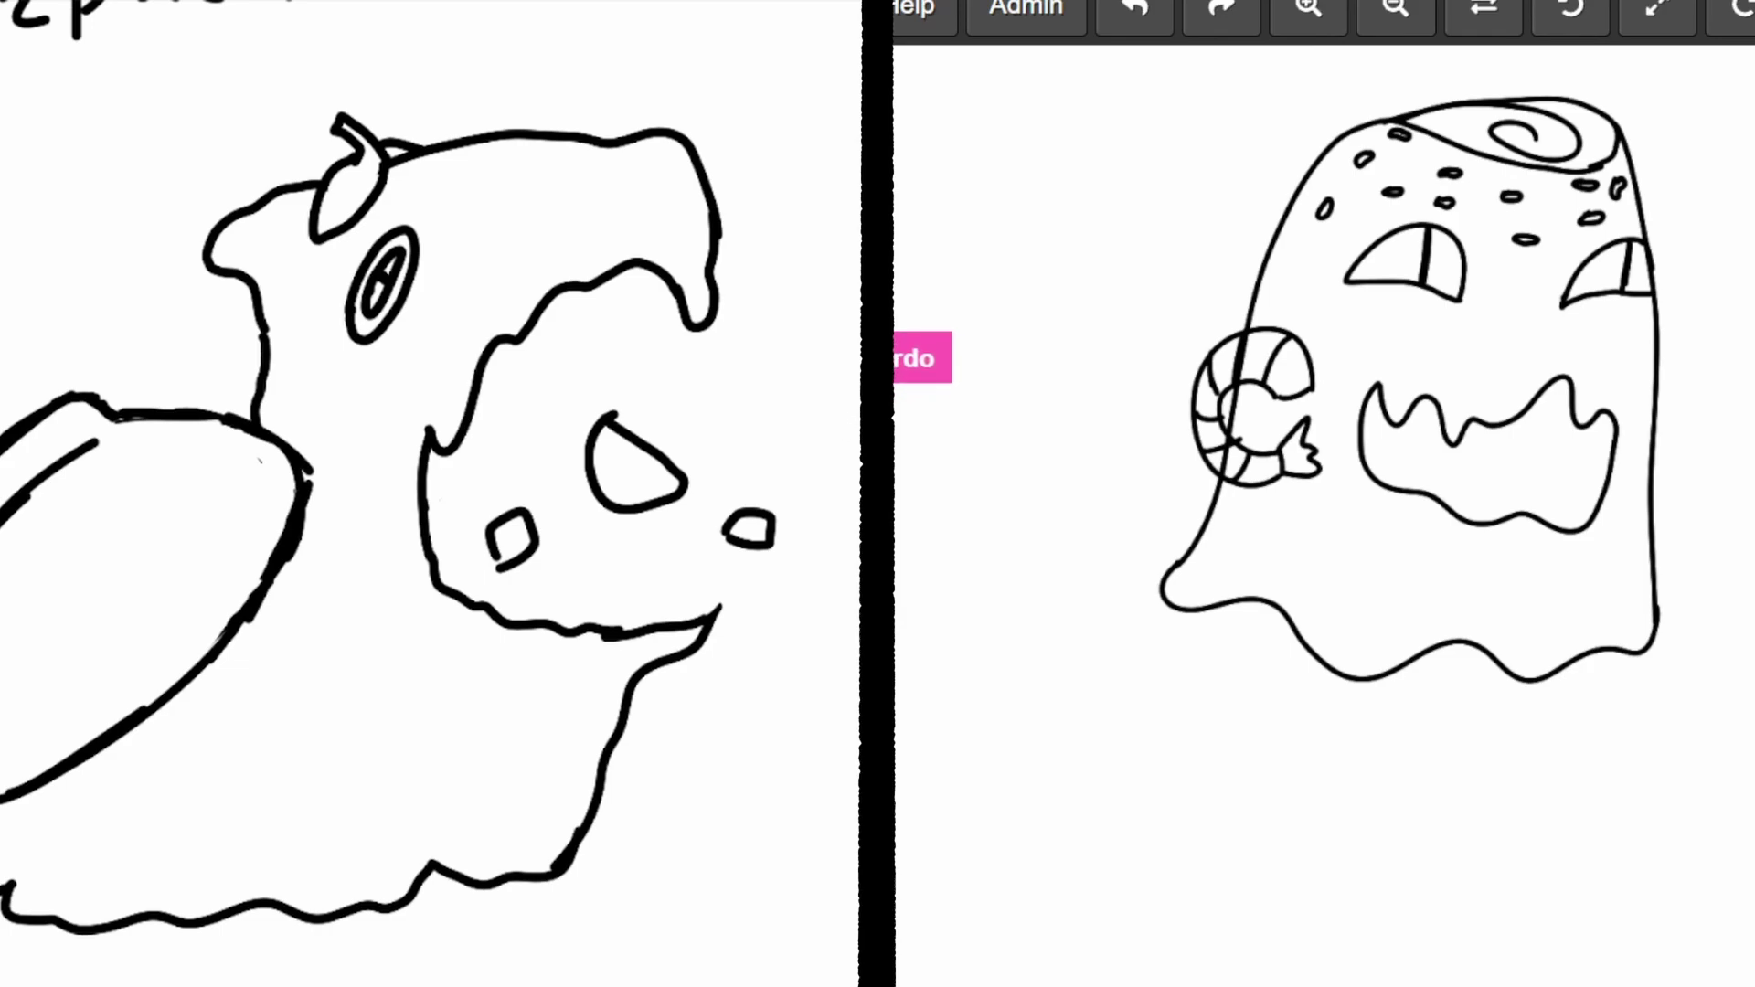
{"action": "mouse_move", "coordinate": [810, 453]}
{"action": "left_mouse_down"}
{"action": "mouse_move", "coordinate": [830, 429]}
{"action": "mouse_move", "coordinate": [856, 459]}
{"action": "mouse_move", "coordinate": [812, 454]}
{"action": "left_mouse_up"}
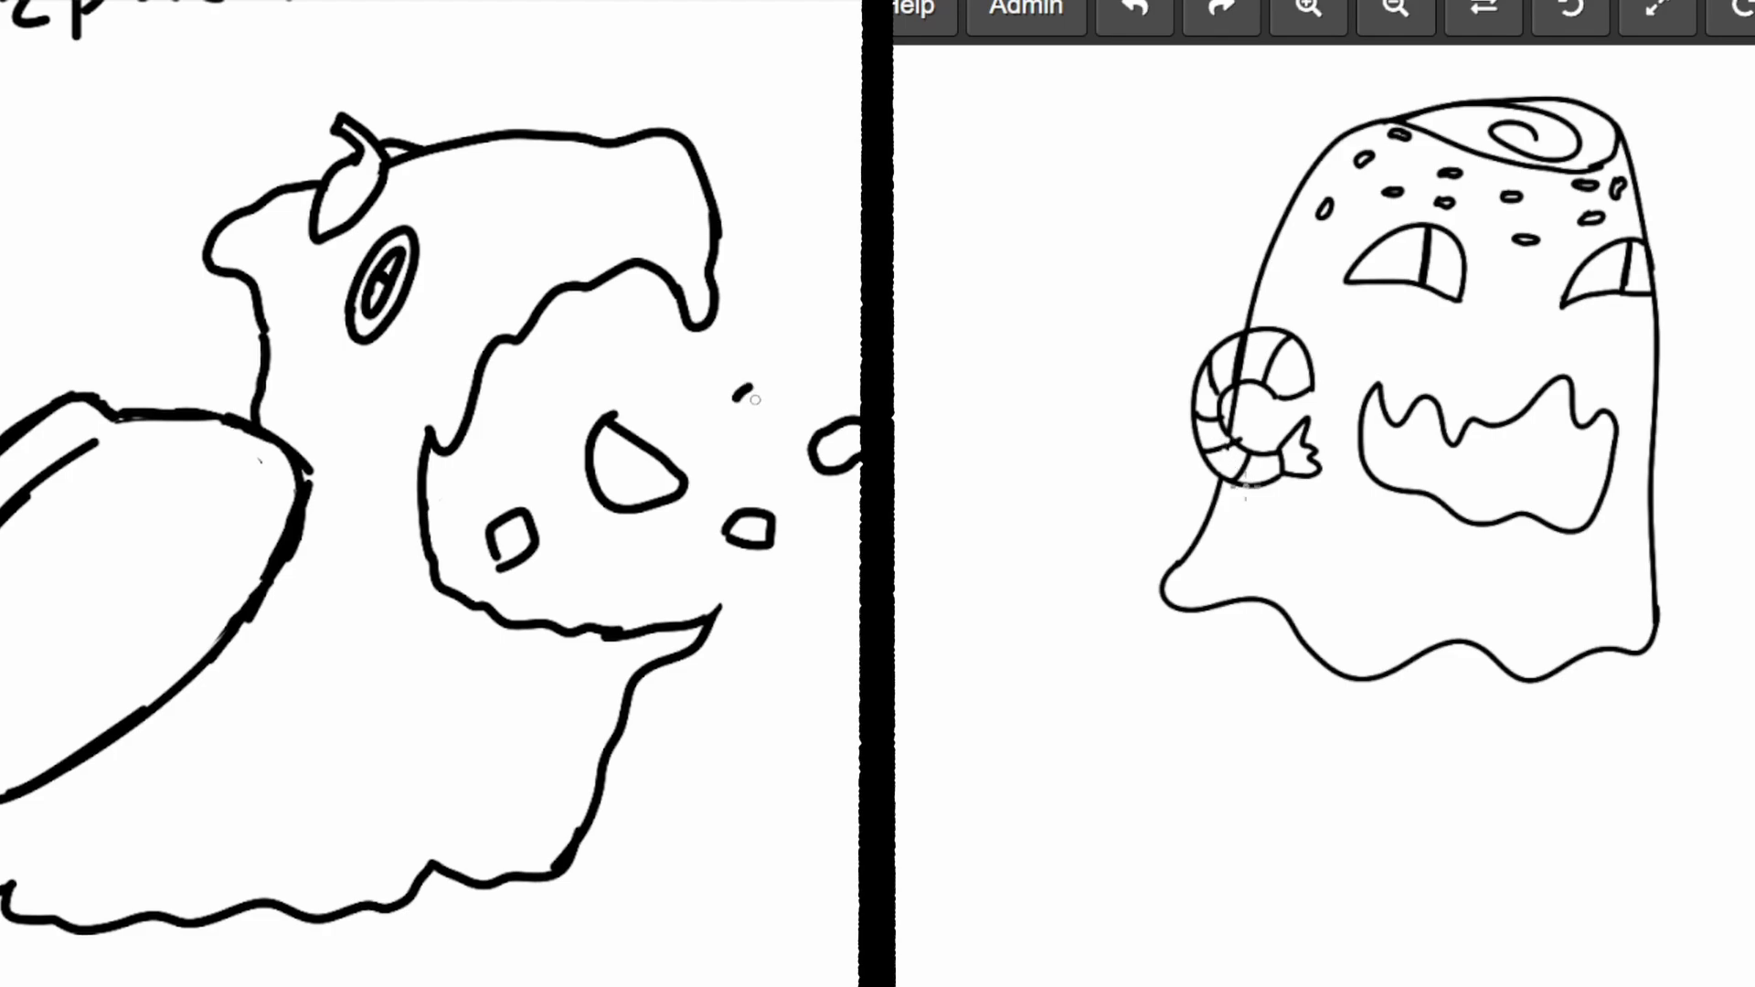
{"action": "left_click_drag", "start_coordinate": [755, 400], "coordinate": [785, 409]}
{"action": "left_click_drag", "start_coordinate": [641, 549], "coordinate": [631, 550]}
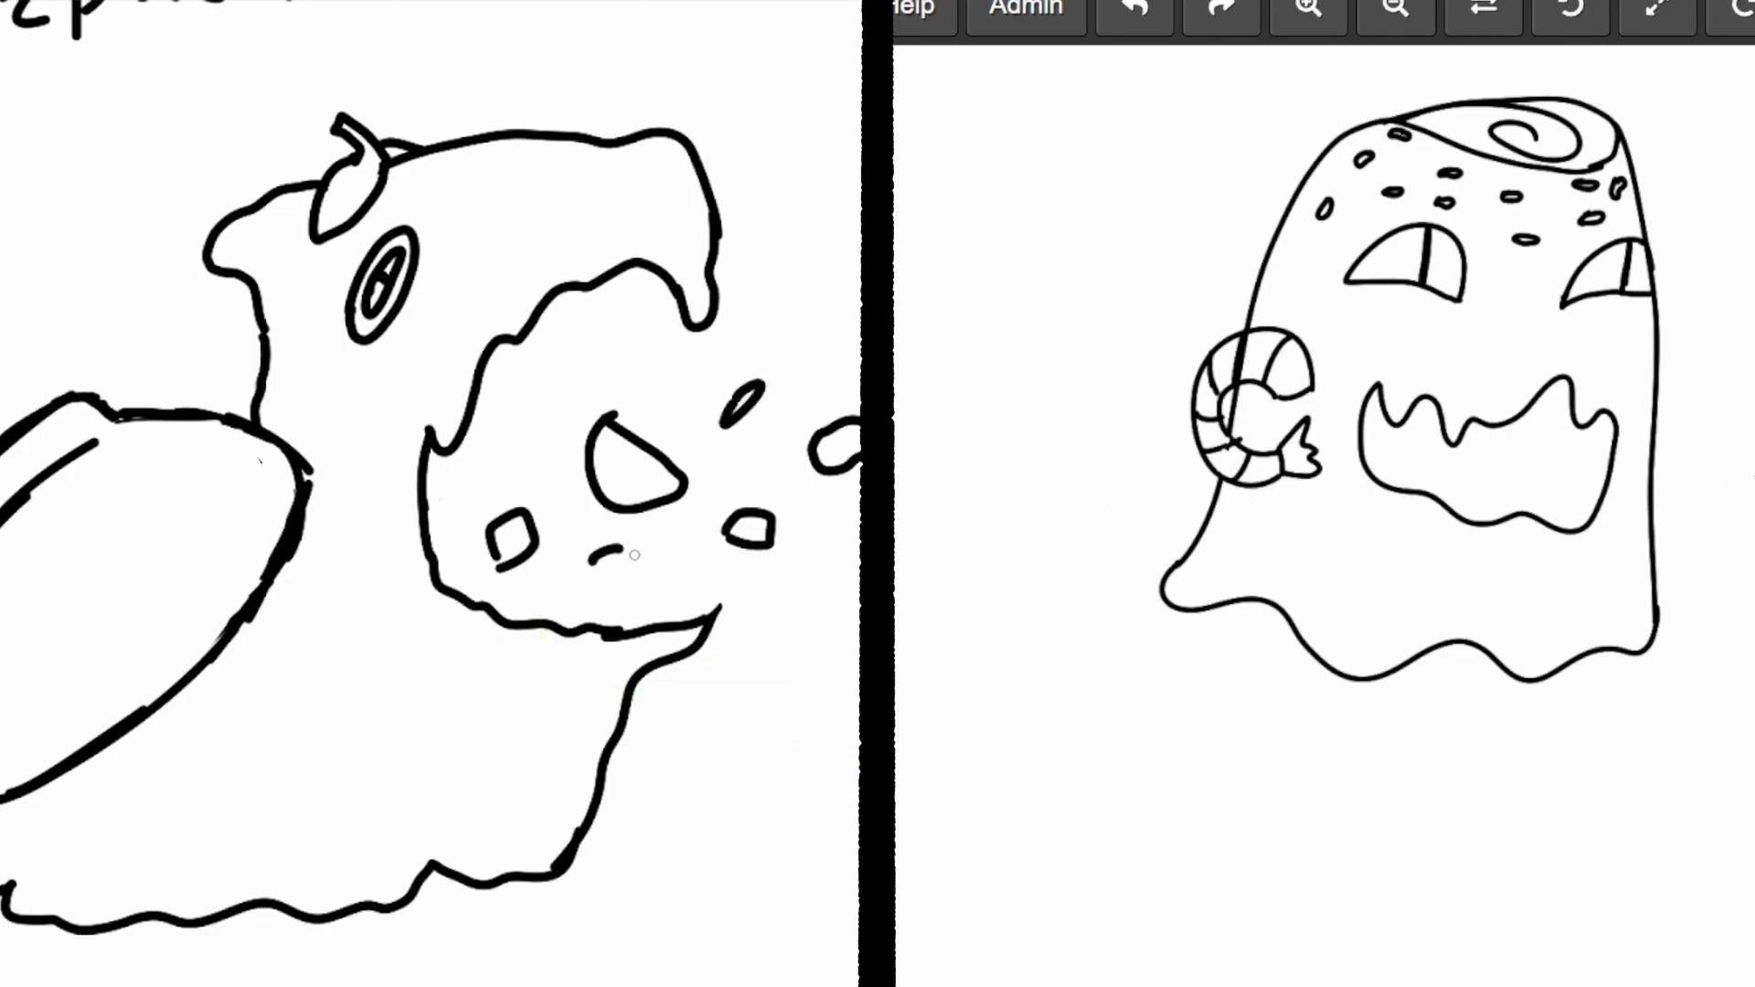
{"action": "left_click_drag", "start_coordinate": [834, 278], "coordinate": [839, 280]}
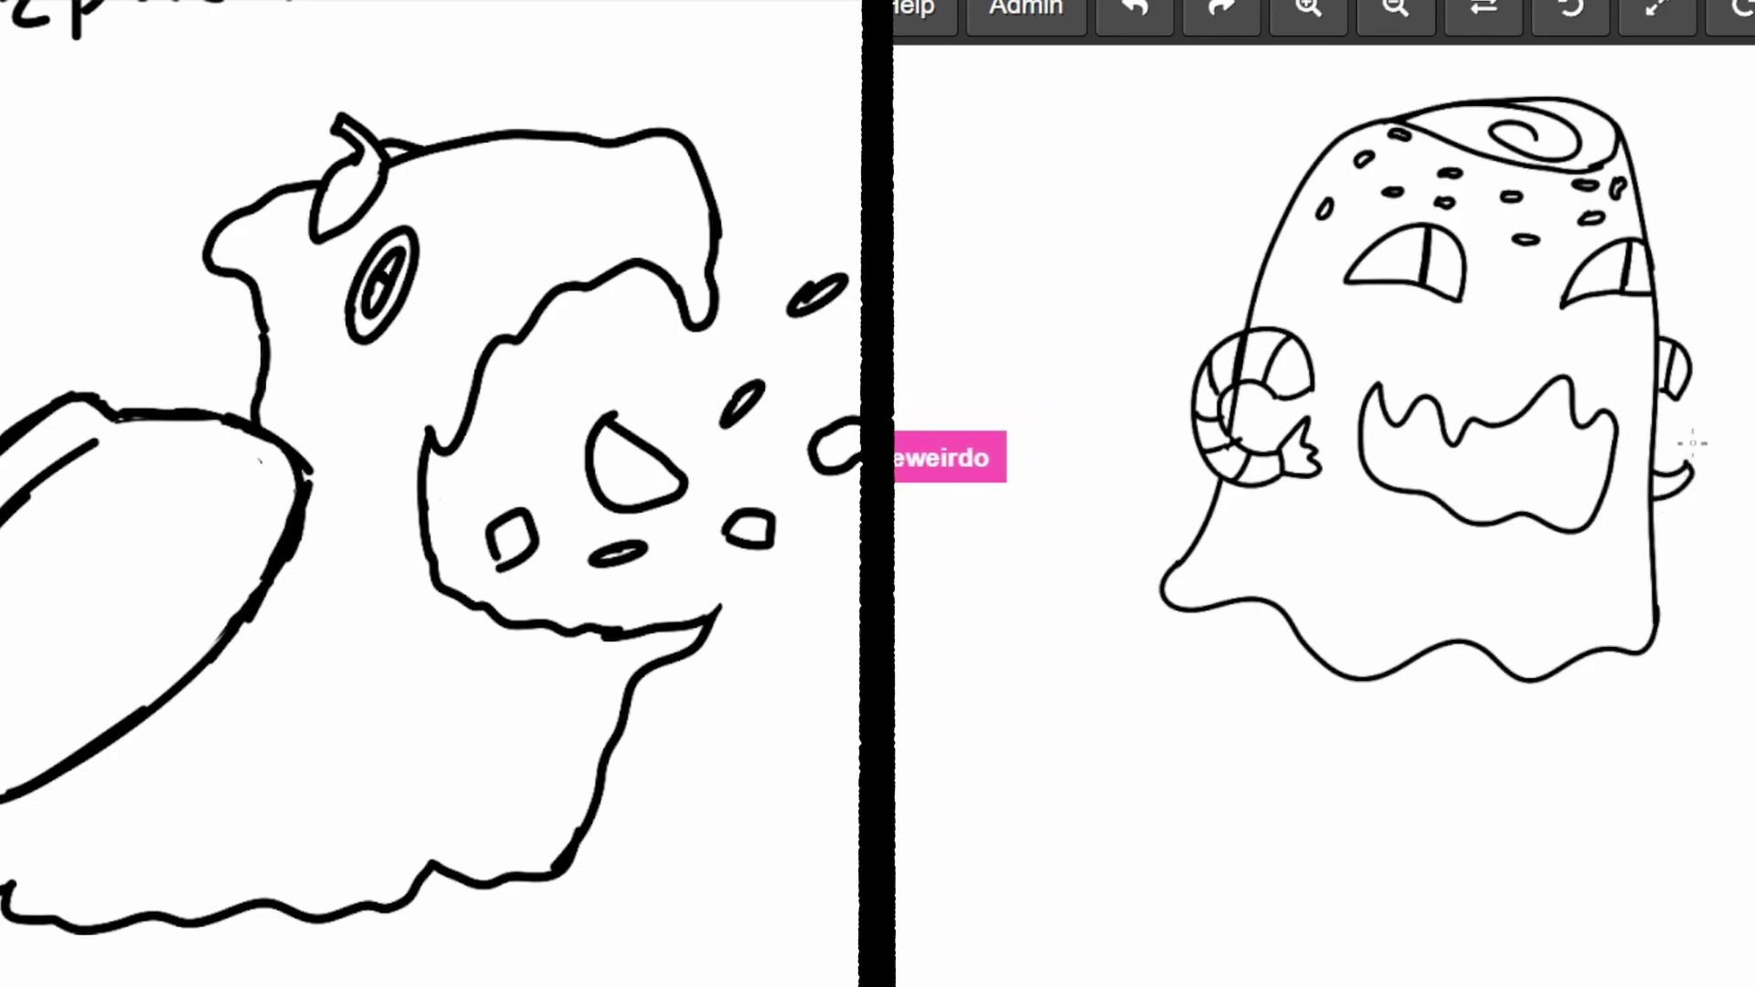
{"action": "left_click_drag", "start_coordinate": [1702, 460], "coordinate": [1694, 472]}
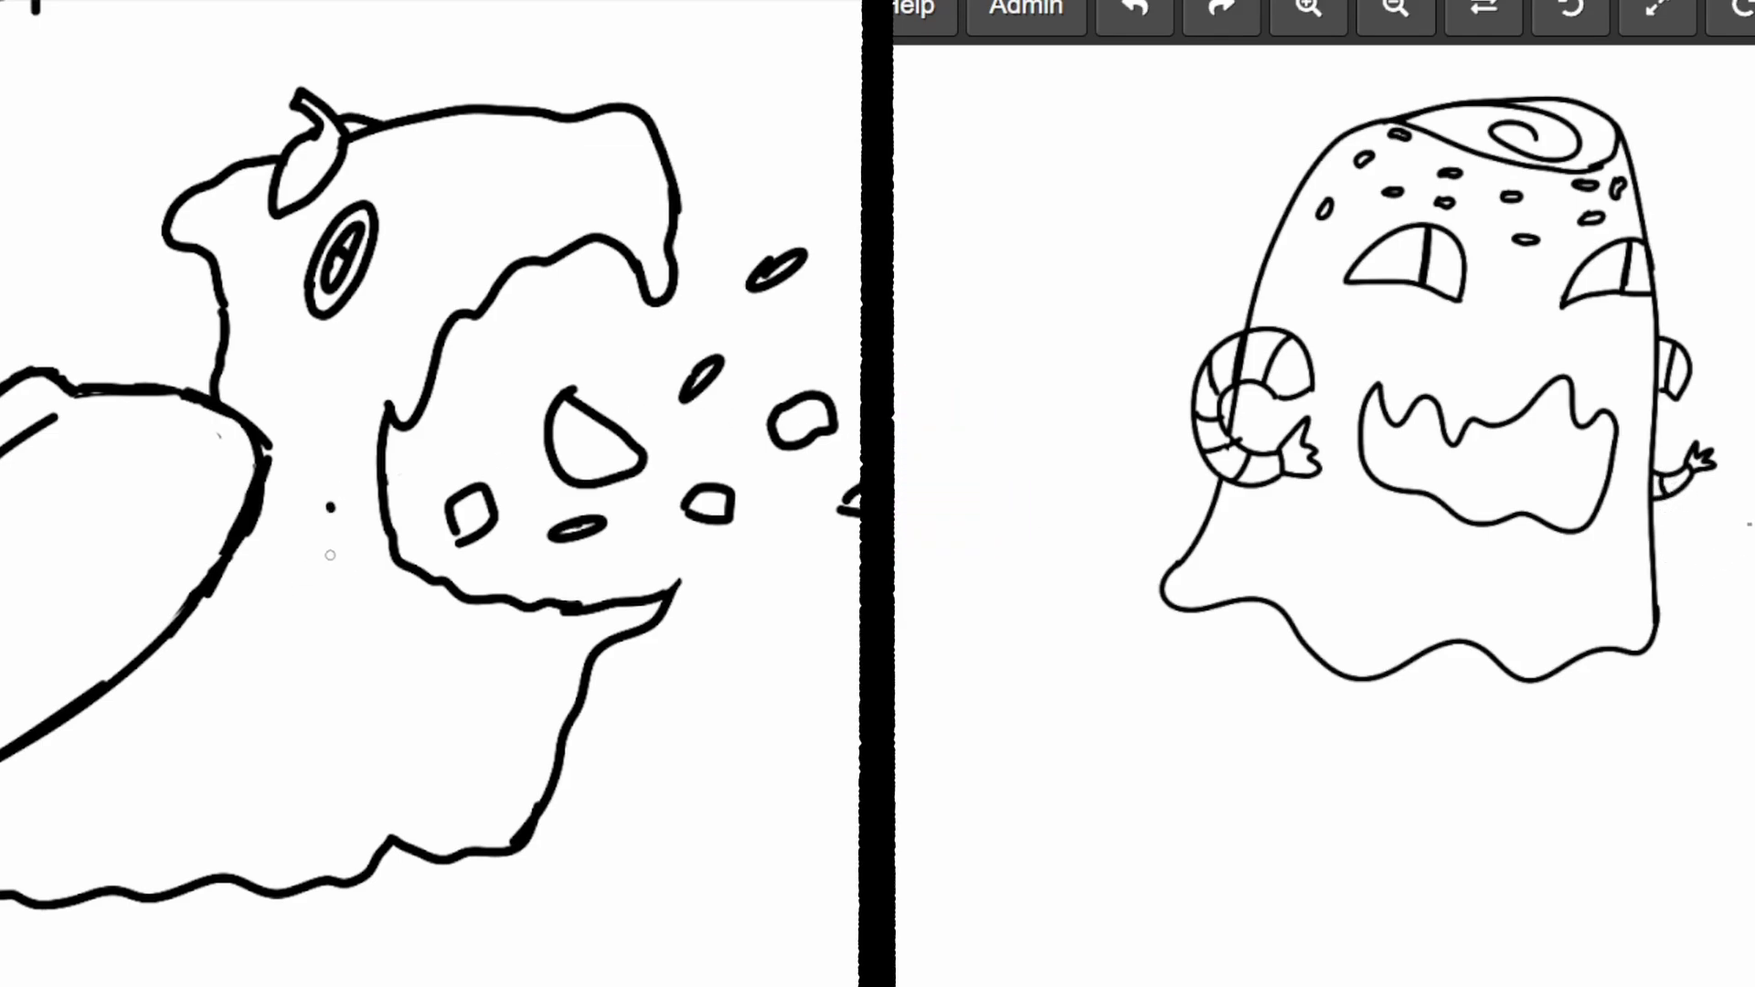
Try out a curved band with inner lines along the rounded shape's lower edge on the Gazpacho creature.
{"action": "mouse_move", "coordinate": [330, 555]}
{"action": "left_mouse_down"}
{"action": "mouse_move", "coordinate": [266, 710]}
{"action": "mouse_move", "coordinate": [186, 783]}
{"action": "mouse_move", "coordinate": [1, 835]}
{"action": "left_mouse_up"}
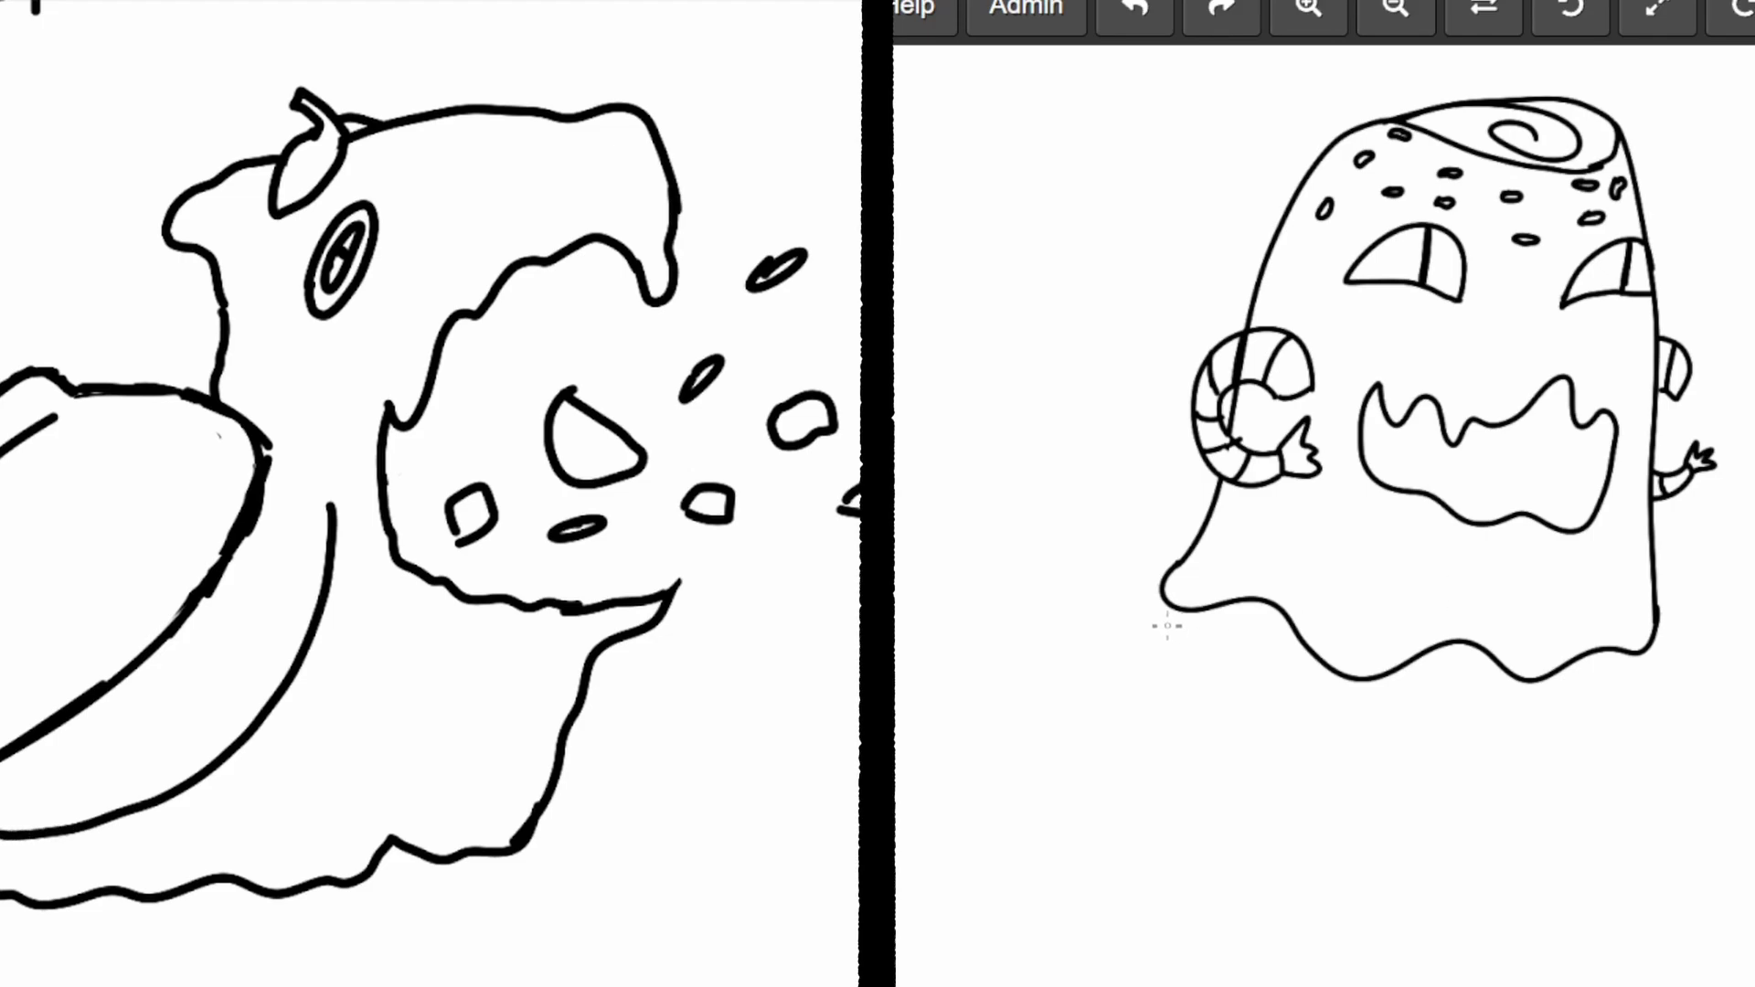
{"action": "mouse_move", "coordinate": [52, 752]}
{"action": "left_mouse_down"}
{"action": "mouse_move", "coordinate": [286, 547]}
{"action": "mouse_move", "coordinate": [181, 705]}
{"action": "left_mouse_up"}
{"action": "left_click_drag", "start_coordinate": [74, 777], "coordinate": [139, 737]}
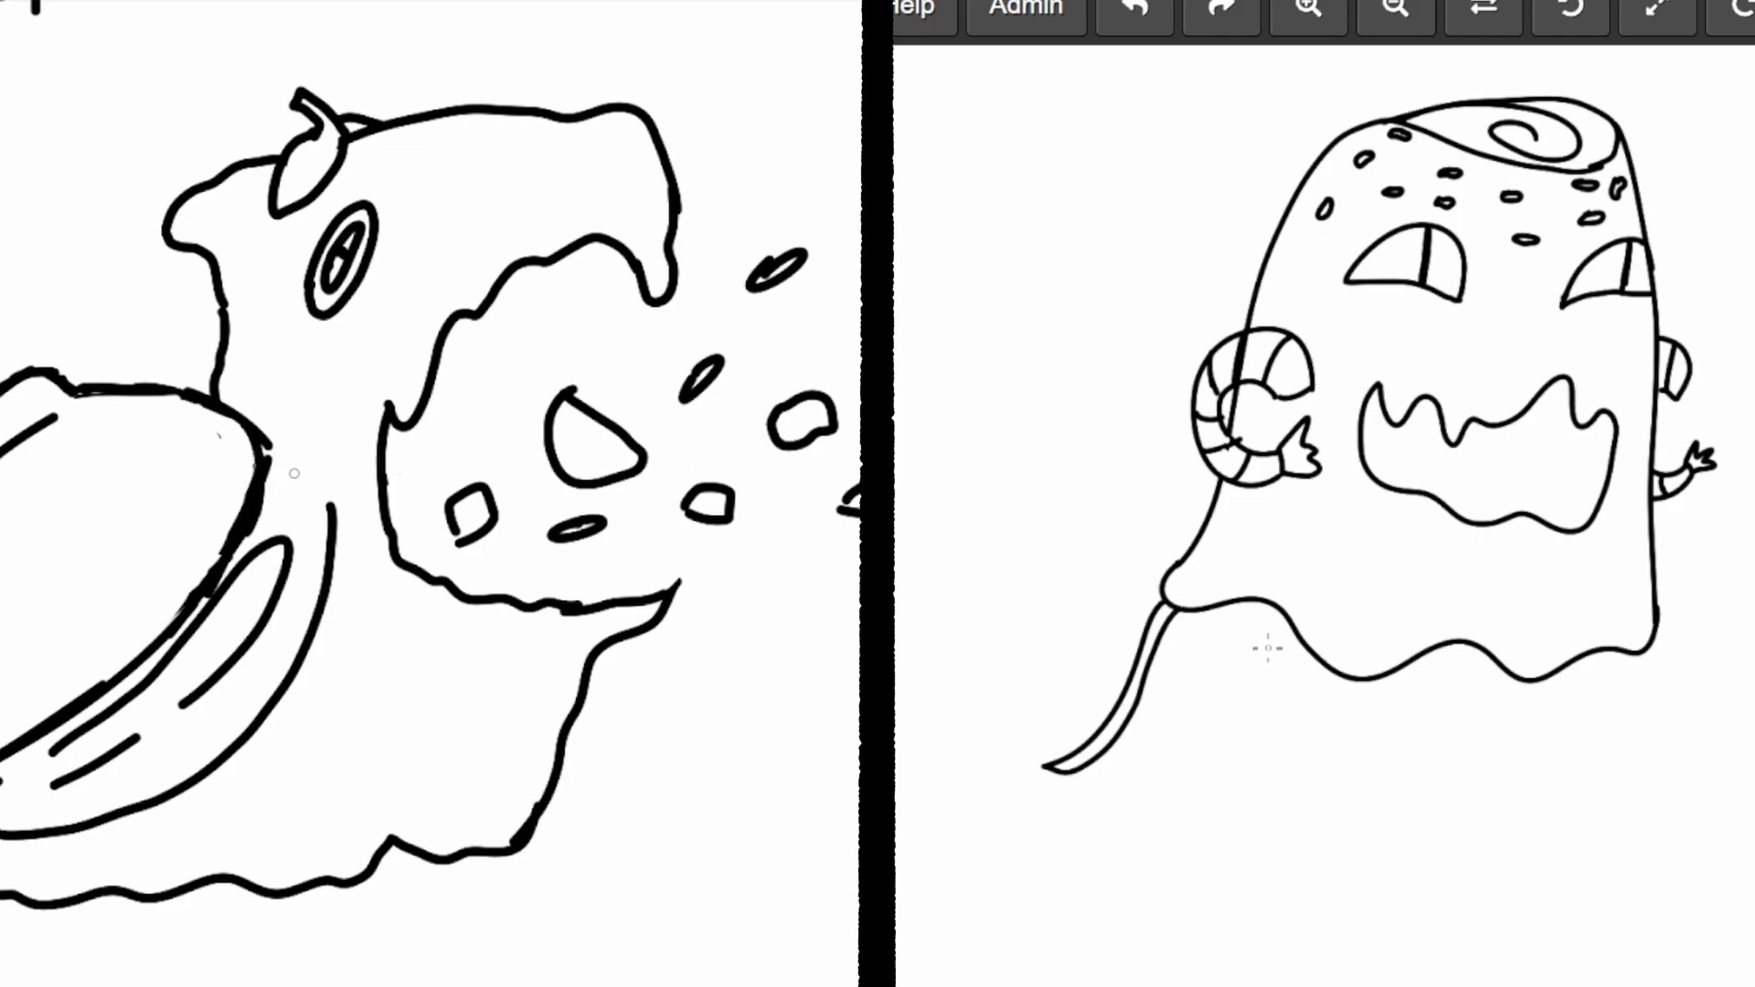
{"action": "left_click_drag", "start_coordinate": [291, 476], "coordinate": [322, 486]}
Draw wavy noodle tentacles under the Pad Thai figure's hem, and try a few dots below the Gazpacho creature's eye.
{"action": "mouse_move", "coordinate": [1240, 818]}
{"action": "left_mouse_down"}
{"action": "mouse_move", "coordinate": [1304, 846]}
{"action": "mouse_move", "coordinate": [1252, 778]}
{"action": "mouse_move", "coordinate": [1276, 671]}
{"action": "mouse_move", "coordinate": [1240, 598]}
{"action": "mouse_move", "coordinate": [1122, 815]}
{"action": "mouse_move", "coordinate": [1171, 772]}
{"action": "mouse_move", "coordinate": [1213, 651]}
{"action": "mouse_move", "coordinate": [1283, 621]}
{"action": "mouse_move", "coordinate": [1253, 605]}
{"action": "mouse_move", "coordinate": [1261, 618]}
{"action": "mouse_move", "coordinate": [1191, 653]}
{"action": "mouse_move", "coordinate": [1201, 666]}
{"action": "mouse_move", "coordinate": [1173, 665]}
{"action": "mouse_move", "coordinate": [1241, 708]}
{"action": "left_mouse_up"}
{"action": "left_click", "coordinate": [284, 363]}
{"action": "left_click", "coordinate": [264, 316]}
{"action": "left_click", "coordinate": [312, 348]}
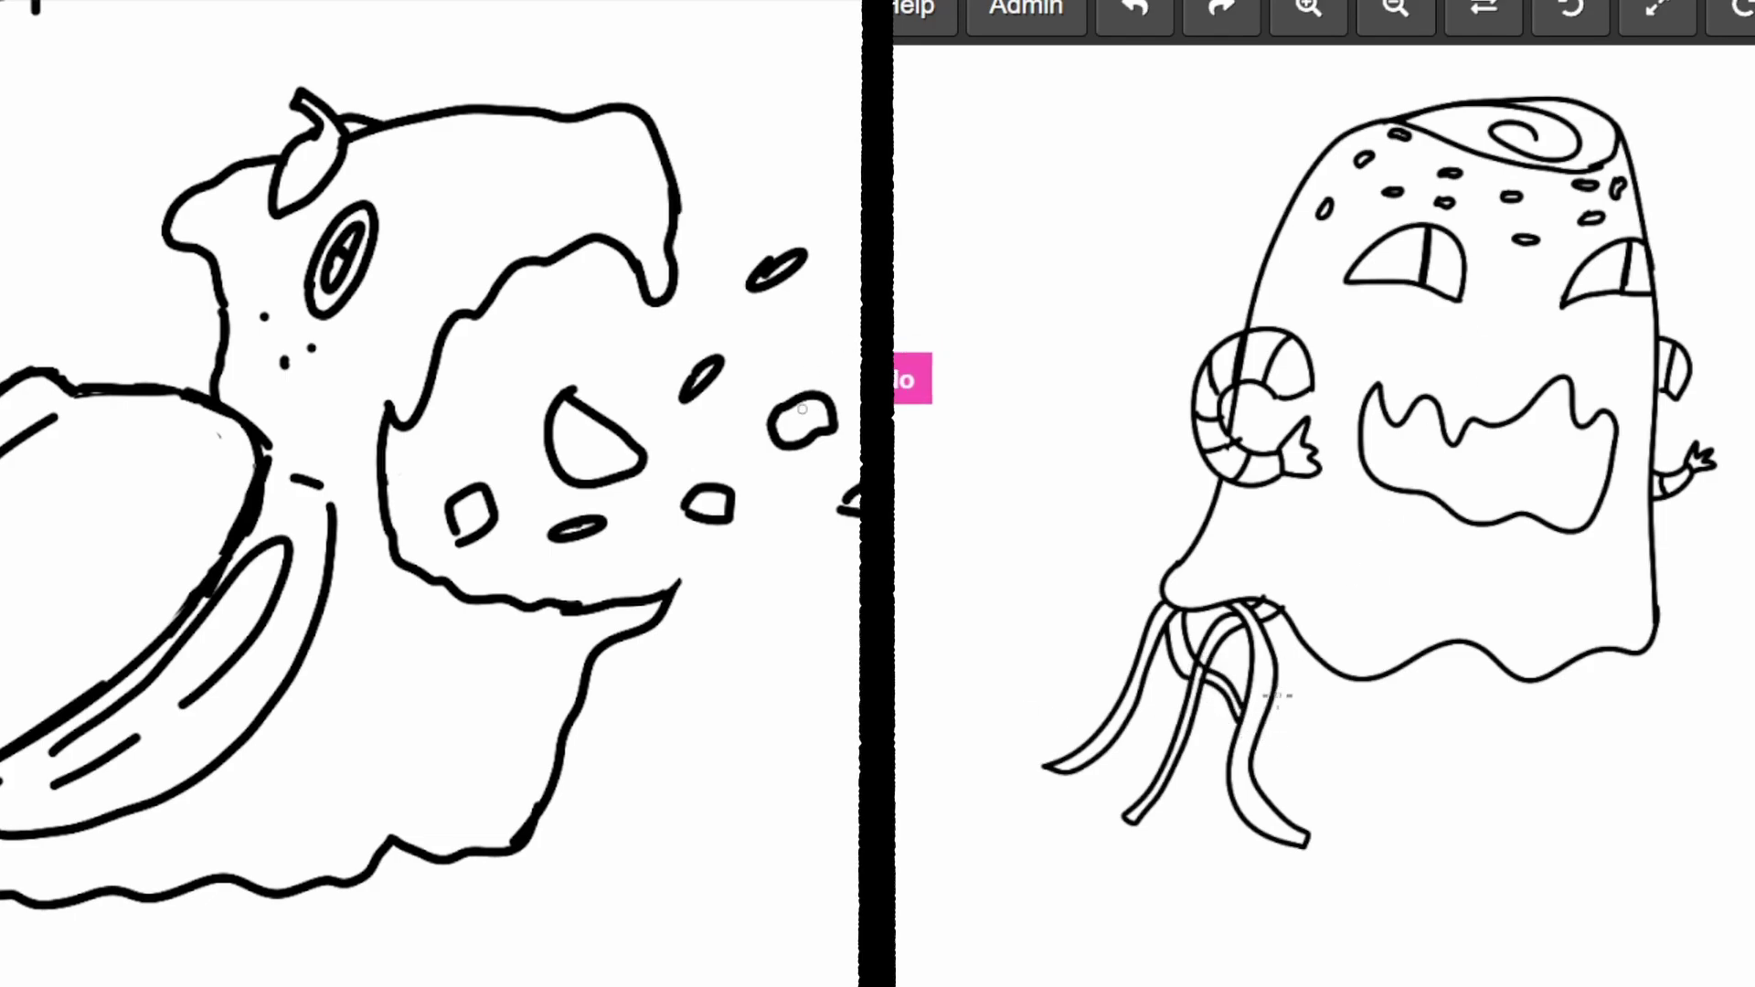
{"action": "mouse_move", "coordinate": [1263, 729]}
{"action": "left_mouse_down"}
{"action": "mouse_move", "coordinate": [1289, 759]}
{"action": "mouse_move", "coordinate": [1374, 734]}
{"action": "mouse_move", "coordinate": [1371, 752]}
{"action": "mouse_move", "coordinate": [1322, 767]}
{"action": "mouse_move", "coordinate": [1258, 740]}
{"action": "left_mouse_up"}
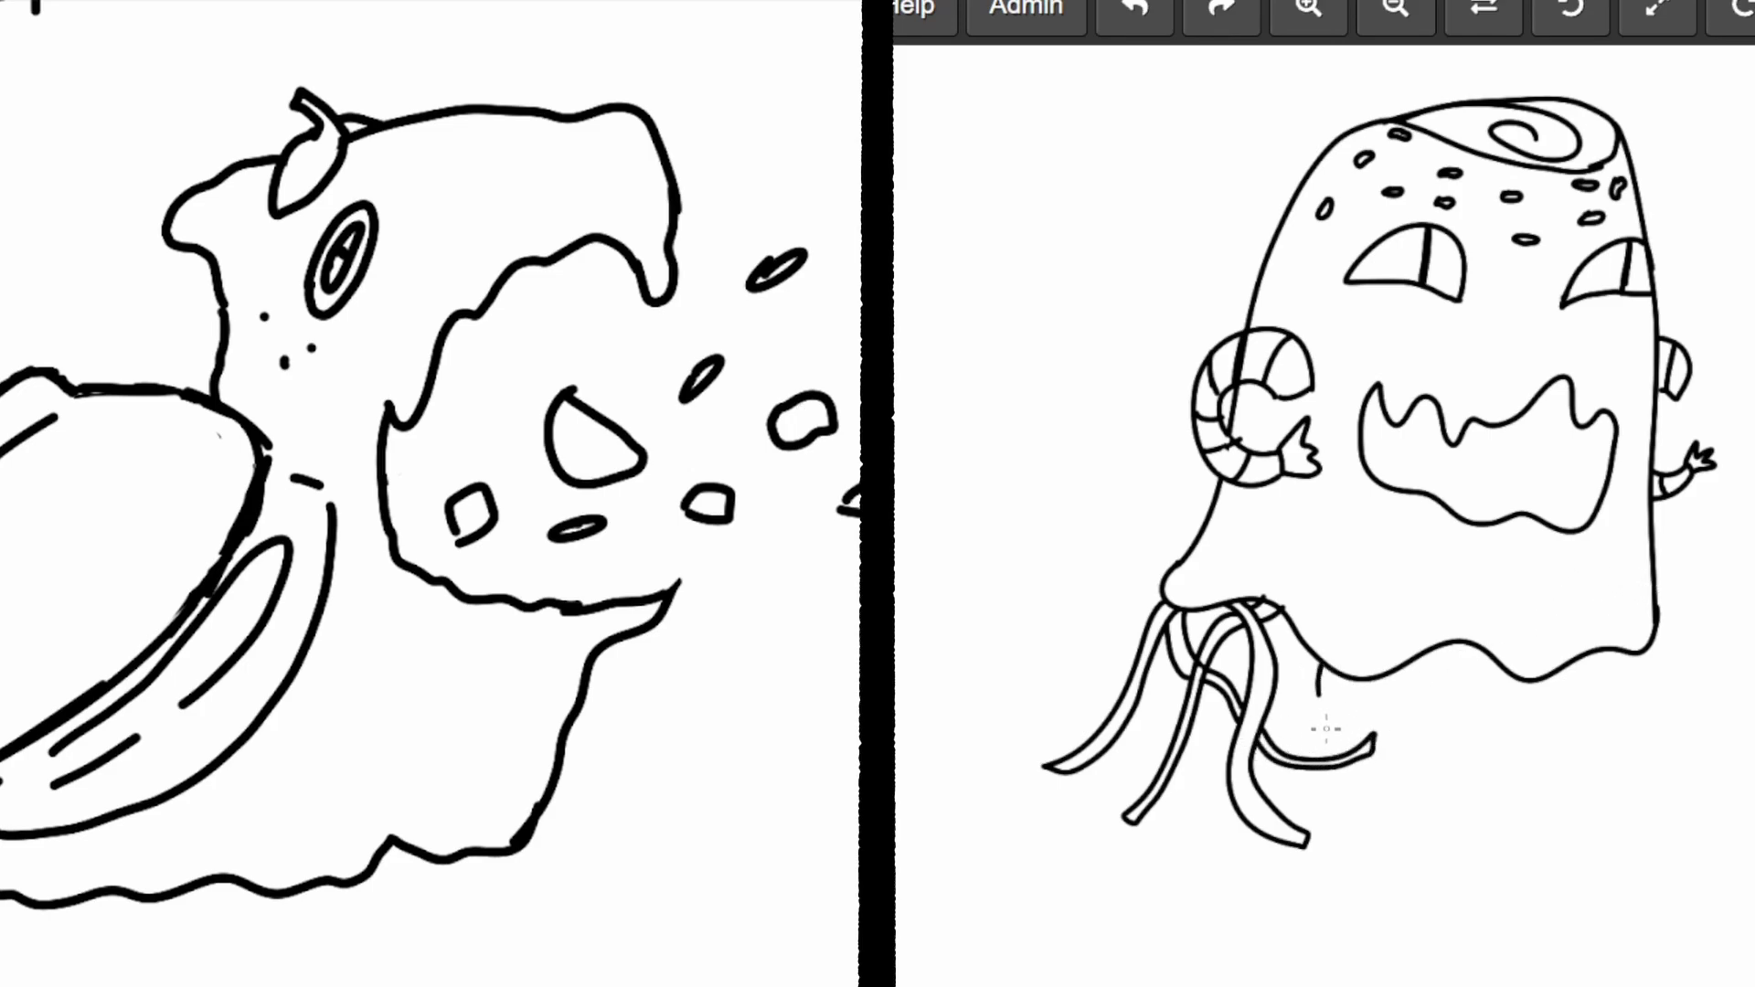
Undo the curved band, its inner lines and the dots on the Gazpacho creature.
{"action": "key", "text": "ctrl+z"}
{"action": "key", "text": "ctrl+z"}
{"action": "key", "text": "ctrl+z"}
{"action": "key", "text": "ctrl+z"}
{"action": "key", "text": "ctrl+z"}
{"action": "key", "text": "ctrl+z"}
{"action": "key", "text": "ctrl+z"}
{"action": "key", "text": "ctrl+z"}
Draw the remaining wavy, overlapping noodle tentacles along the middle and far end of the Pad Thai figure's hem, redoing misplaced strokes.
{"action": "mouse_move", "coordinate": [1327, 729]}
{"action": "left_mouse_down"}
{"action": "mouse_move", "coordinate": [1358, 855]}
{"action": "mouse_move", "coordinate": [1335, 758]}
{"action": "mouse_move", "coordinate": [1355, 742]}
{"action": "mouse_move", "coordinate": [1338, 750]}
{"action": "mouse_move", "coordinate": [1304, 644]}
{"action": "mouse_move", "coordinate": [1342, 760]}
{"action": "left_mouse_up"}
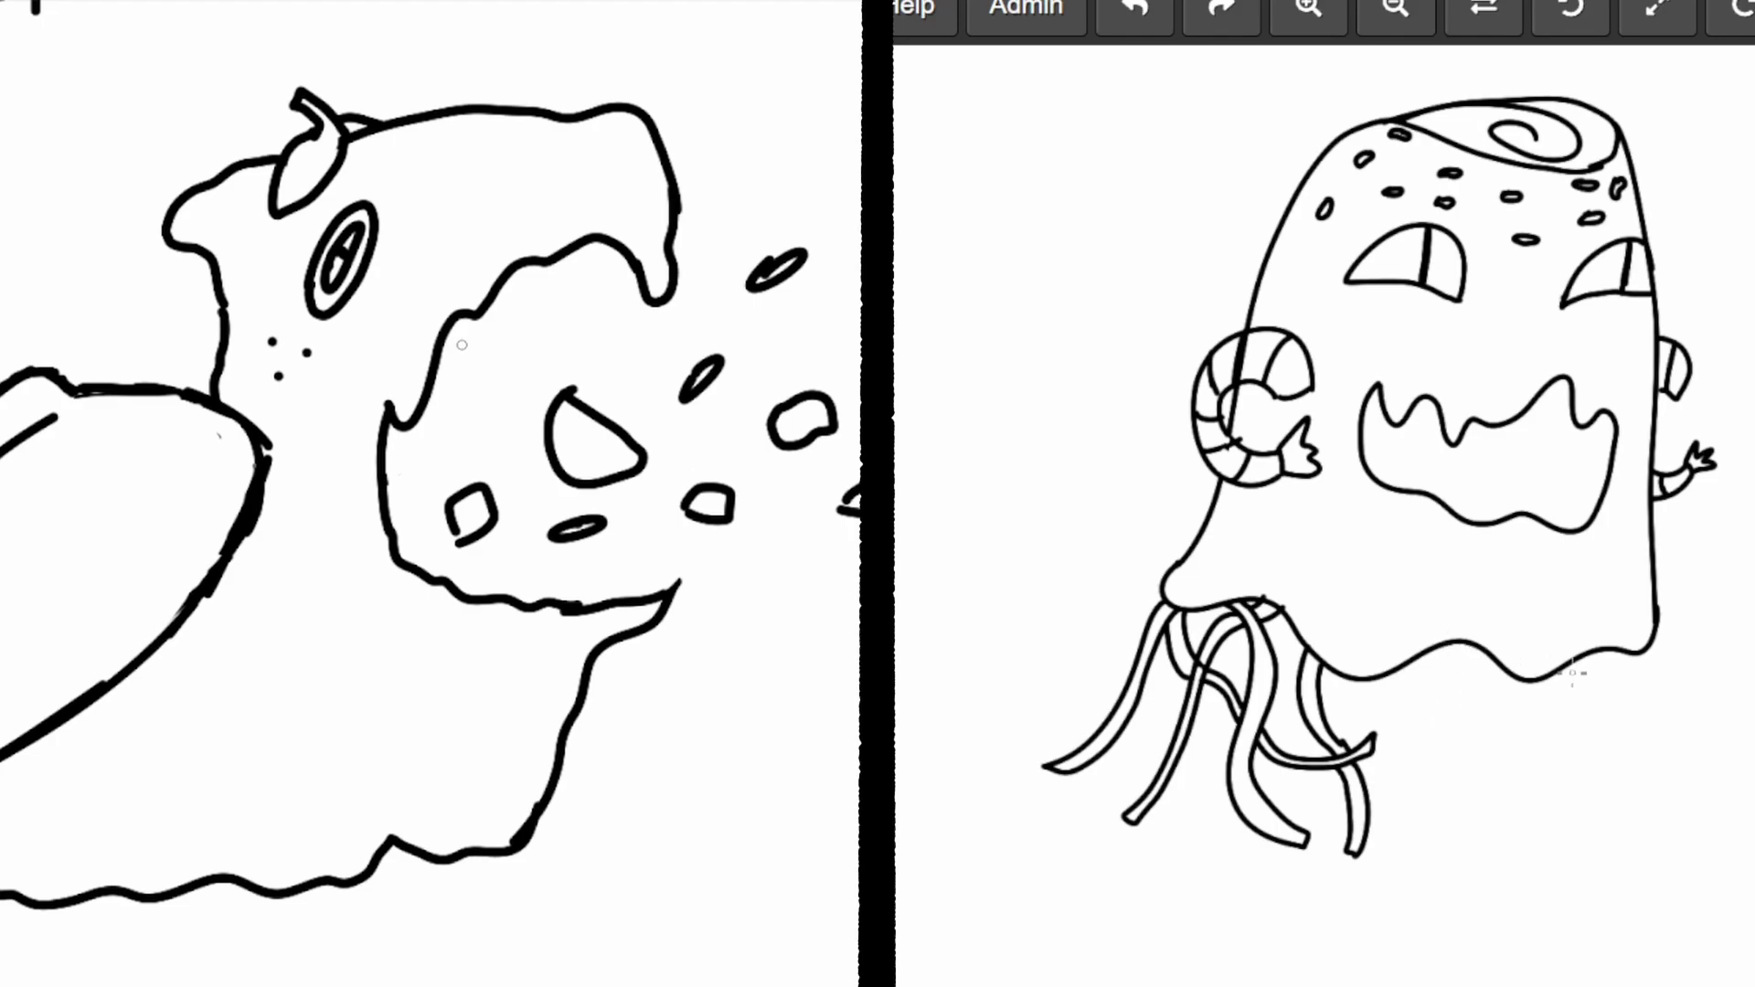
{"action": "mouse_move", "coordinate": [1637, 654]}
{"action": "left_mouse_down"}
{"action": "mouse_move", "coordinate": [1591, 745]}
{"action": "mouse_move", "coordinate": [1574, 840]}
{"action": "mouse_move", "coordinate": [1607, 852]}
{"action": "mouse_move", "coordinate": [1558, 841]}
{"action": "mouse_move", "coordinate": [1569, 753]}
{"action": "mouse_move", "coordinate": [1618, 685]}
{"action": "mouse_move", "coordinate": [1564, 693]}
{"action": "mouse_move", "coordinate": [1483, 783]}
{"action": "mouse_move", "coordinate": [1498, 853]}
{"action": "mouse_move", "coordinate": [1508, 776]}
{"action": "mouse_move", "coordinate": [1601, 651]}
{"action": "left_mouse_up"}
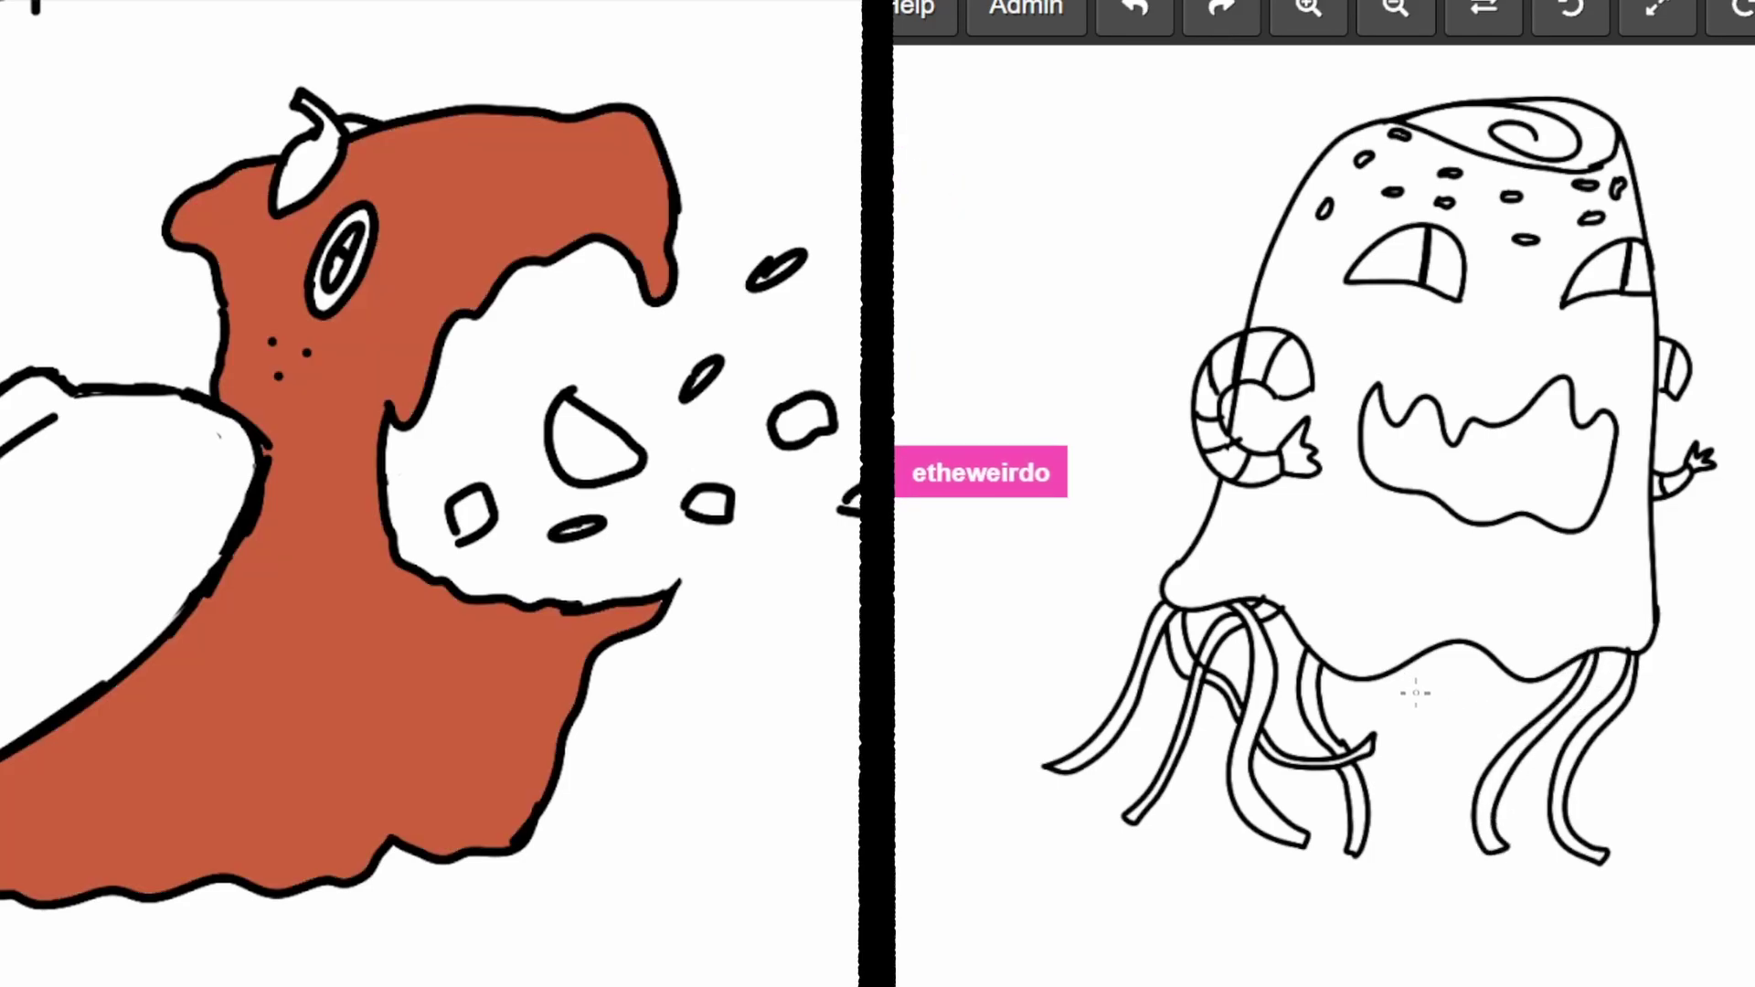
{"action": "mouse_move", "coordinate": [1416, 693]}
{"action": "left_mouse_down"}
{"action": "mouse_move", "coordinate": [1392, 780]}
{"action": "mouse_move", "coordinate": [1398, 852]}
{"action": "mouse_move", "coordinate": [1419, 872]}
{"action": "mouse_move", "coordinate": [1442, 865]}
{"action": "mouse_move", "coordinate": [1416, 819]}
{"action": "mouse_move", "coordinate": [1436, 711]}
{"action": "mouse_move", "coordinate": [1414, 666]}
{"action": "mouse_move", "coordinate": [1483, 704]}
{"action": "mouse_move", "coordinate": [1441, 767]}
{"action": "mouse_move", "coordinate": [1480, 793]}
{"action": "left_mouse_up"}
{"action": "key", "text": "ctrl+z"}
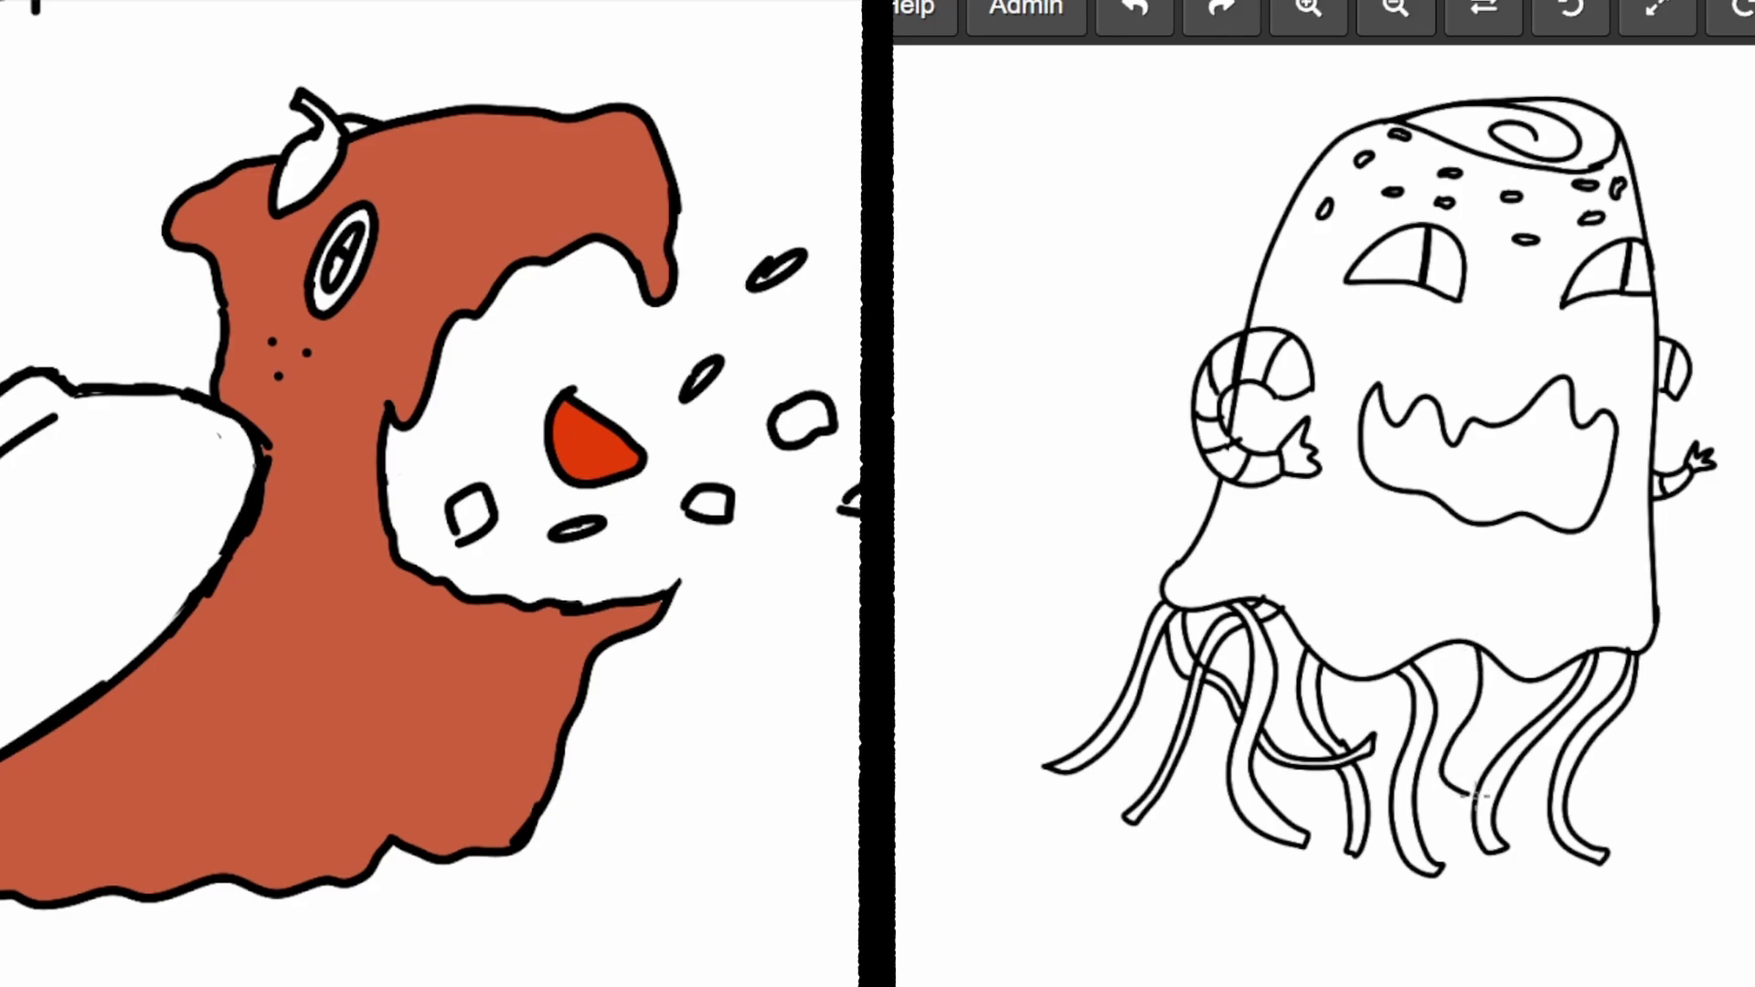
{"action": "mouse_move", "coordinate": [1455, 644]}
{"action": "left_mouse_down"}
{"action": "mouse_move", "coordinate": [1460, 708]}
{"action": "mouse_move", "coordinate": [1426, 743]}
{"action": "left_mouse_up"}
{"action": "key", "text": "ctrl+z"}
{"action": "mouse_move", "coordinate": [1461, 639]}
{"action": "left_mouse_down"}
{"action": "mouse_move", "coordinate": [1422, 793]}
{"action": "mouse_move", "coordinate": [1455, 823]}
{"action": "mouse_move", "coordinate": [1528, 803]}
{"action": "mouse_move", "coordinate": [1498, 822]}
{"action": "left_mouse_up"}
{"action": "mouse_move", "coordinate": [1513, 662]}
{"action": "left_mouse_down"}
{"action": "mouse_move", "coordinate": [1509, 709]}
{"action": "mouse_move", "coordinate": [1532, 745]}
{"action": "mouse_move", "coordinate": [1616, 789]}
{"action": "mouse_move", "coordinate": [1553, 780]}
{"action": "left_mouse_up"}
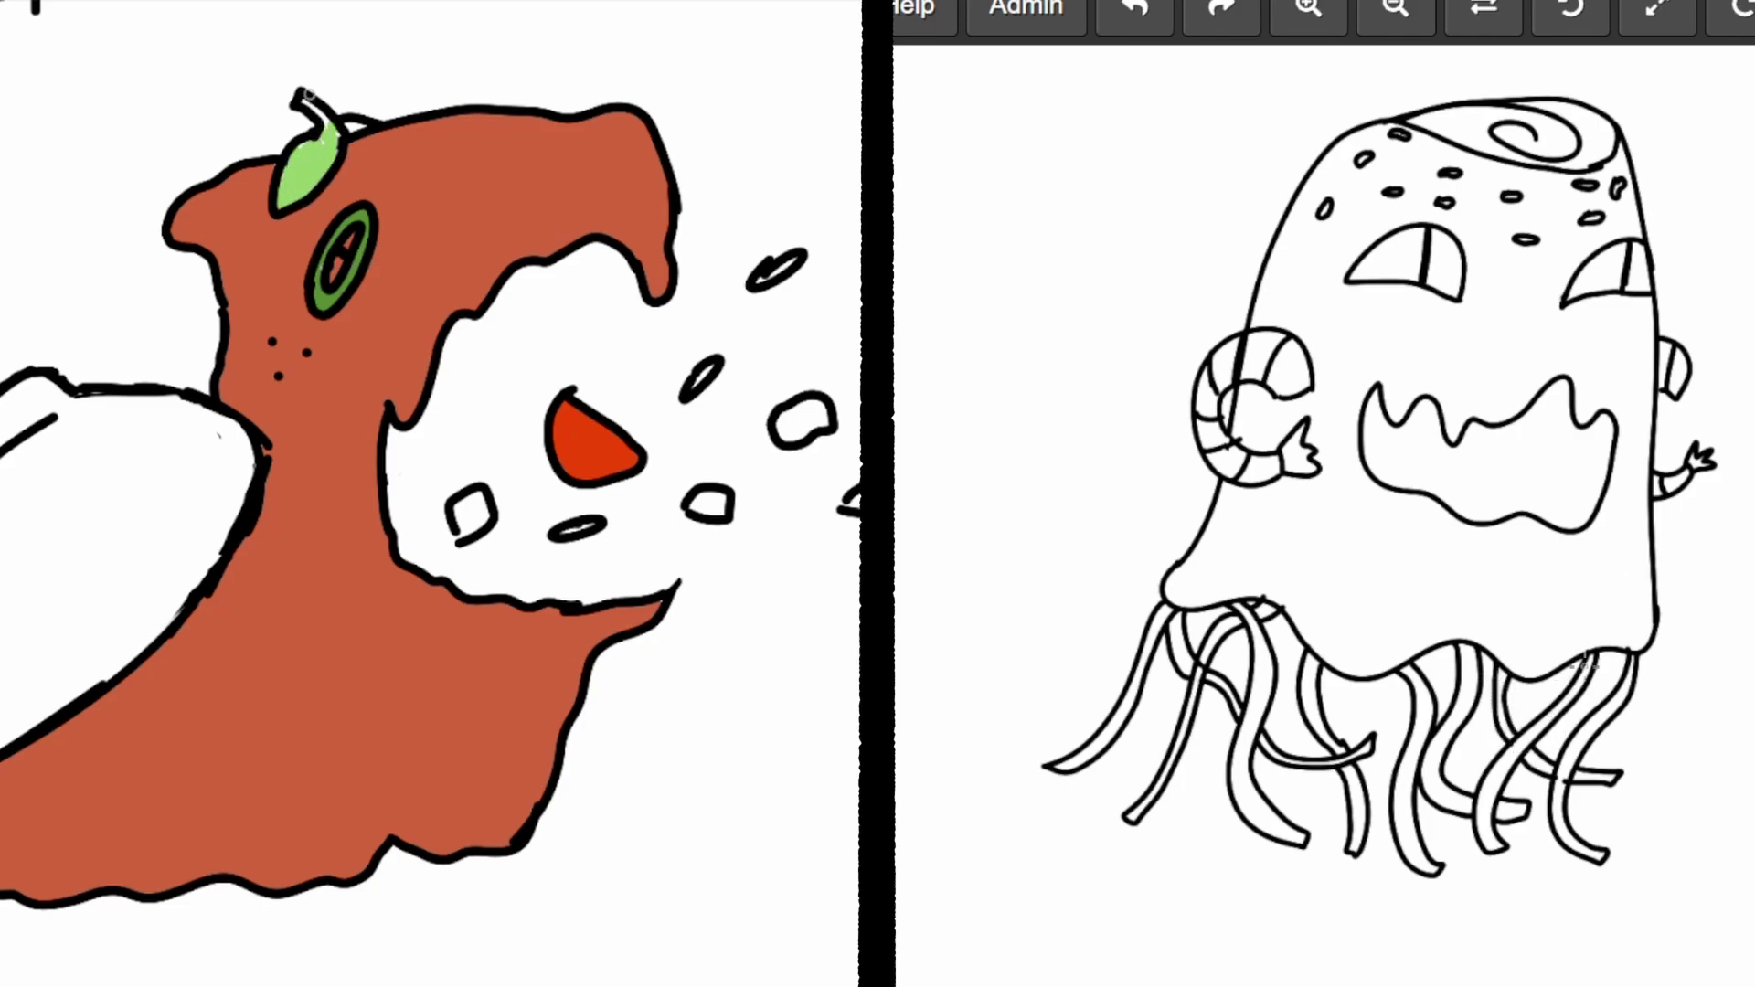
{"action": "mouse_move", "coordinate": [1357, 673]}
{"action": "left_mouse_down"}
{"action": "mouse_move", "coordinate": [1411, 728]}
{"action": "mouse_move", "coordinate": [1340, 688]}
{"action": "mouse_move", "coordinate": [1349, 713]}
{"action": "mouse_move", "coordinate": [1422, 743]}
{"action": "left_mouse_up"}
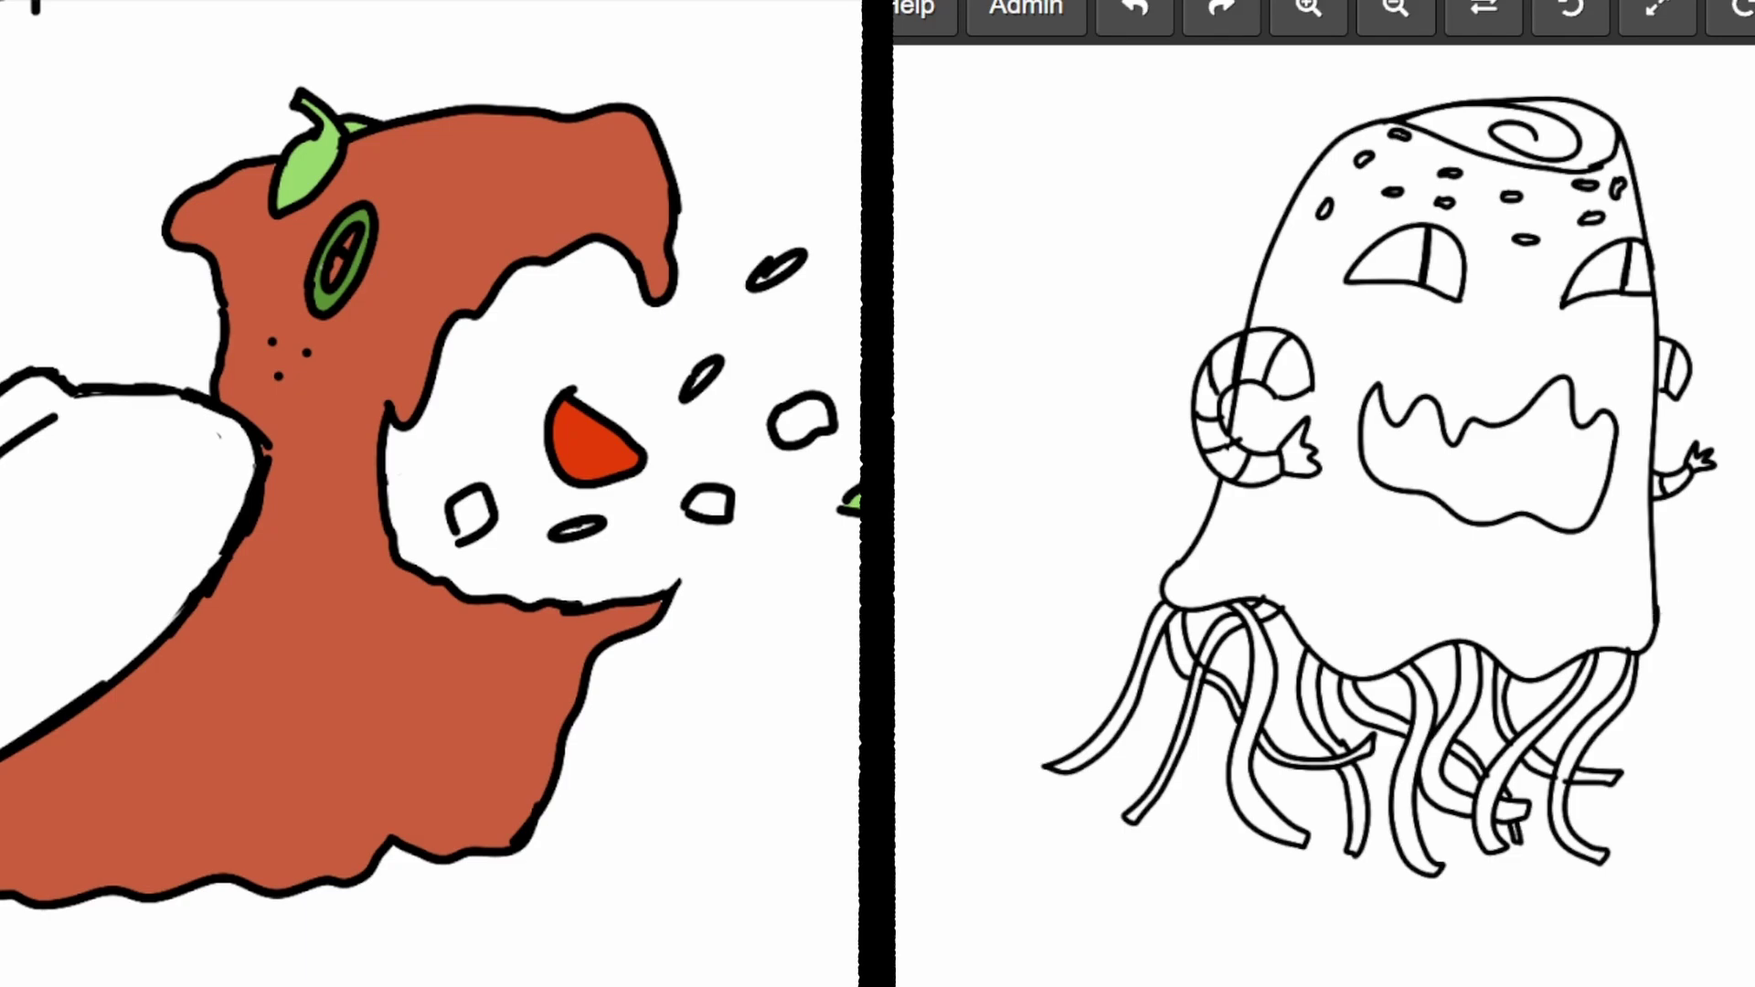
Fill the Pad Thai figure's body with yellow, its spiral top with a darker yellow and its mouth with dark olive.
{"action": "left_click", "coordinate": [1547, 569]}
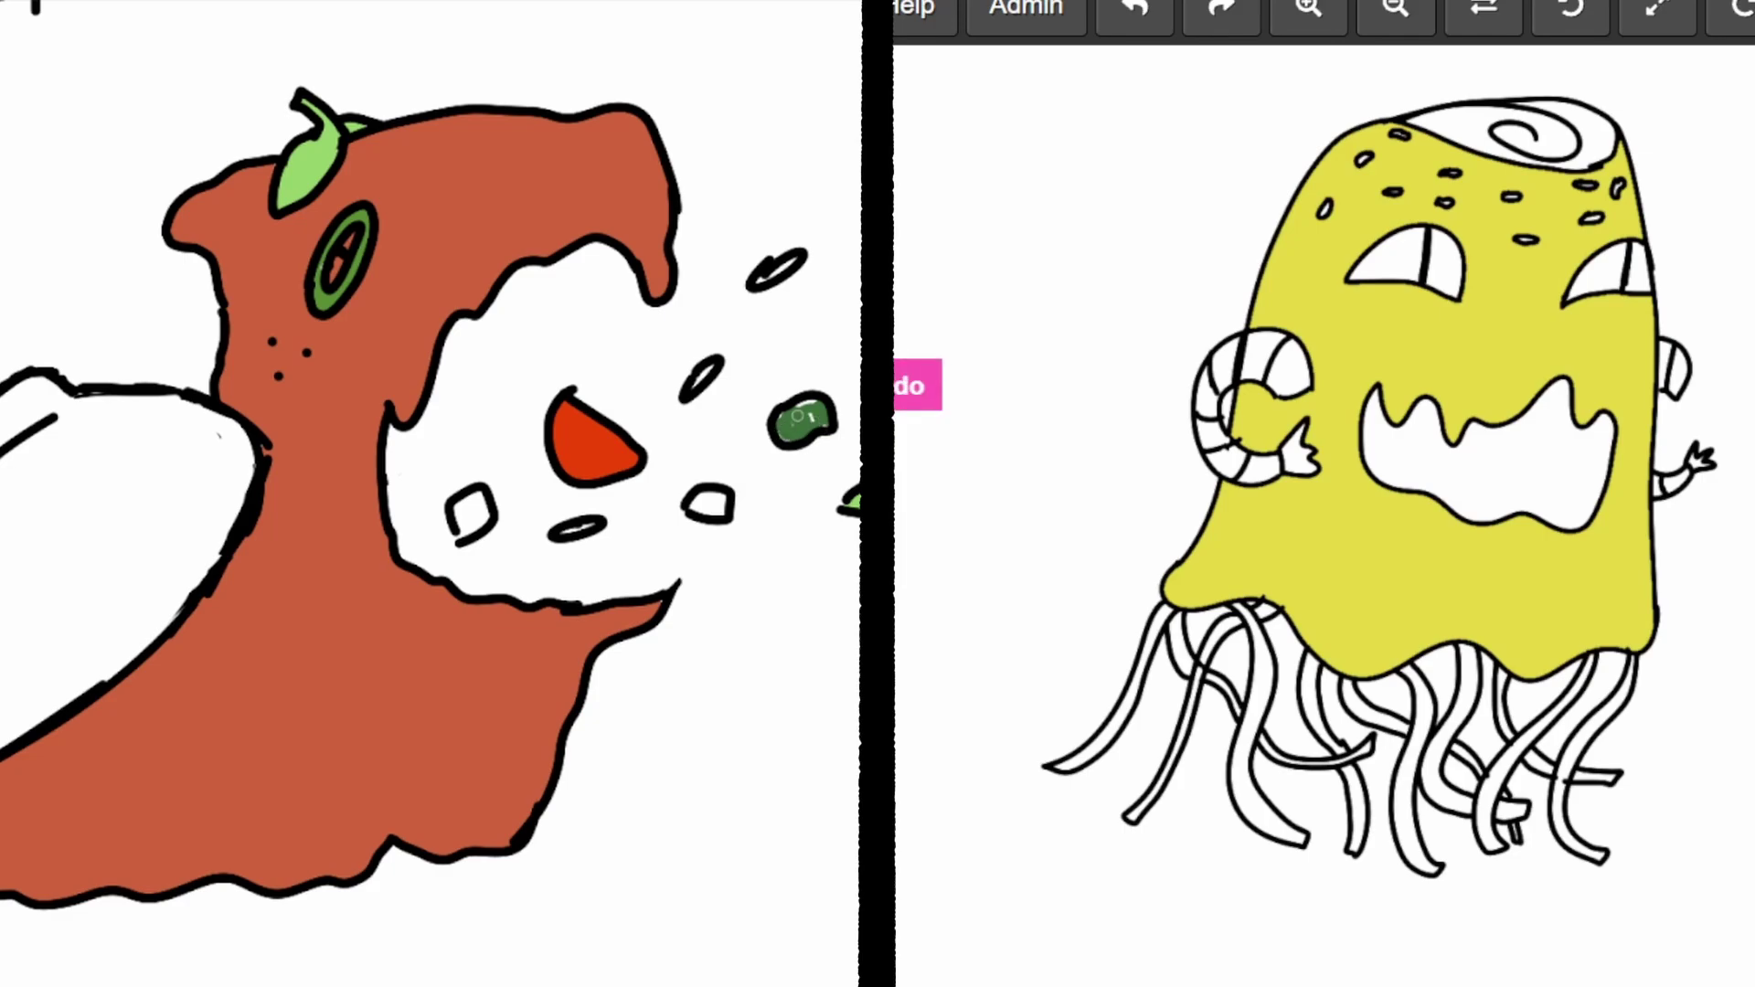
{"action": "left_click", "coordinate": [1545, 160]}
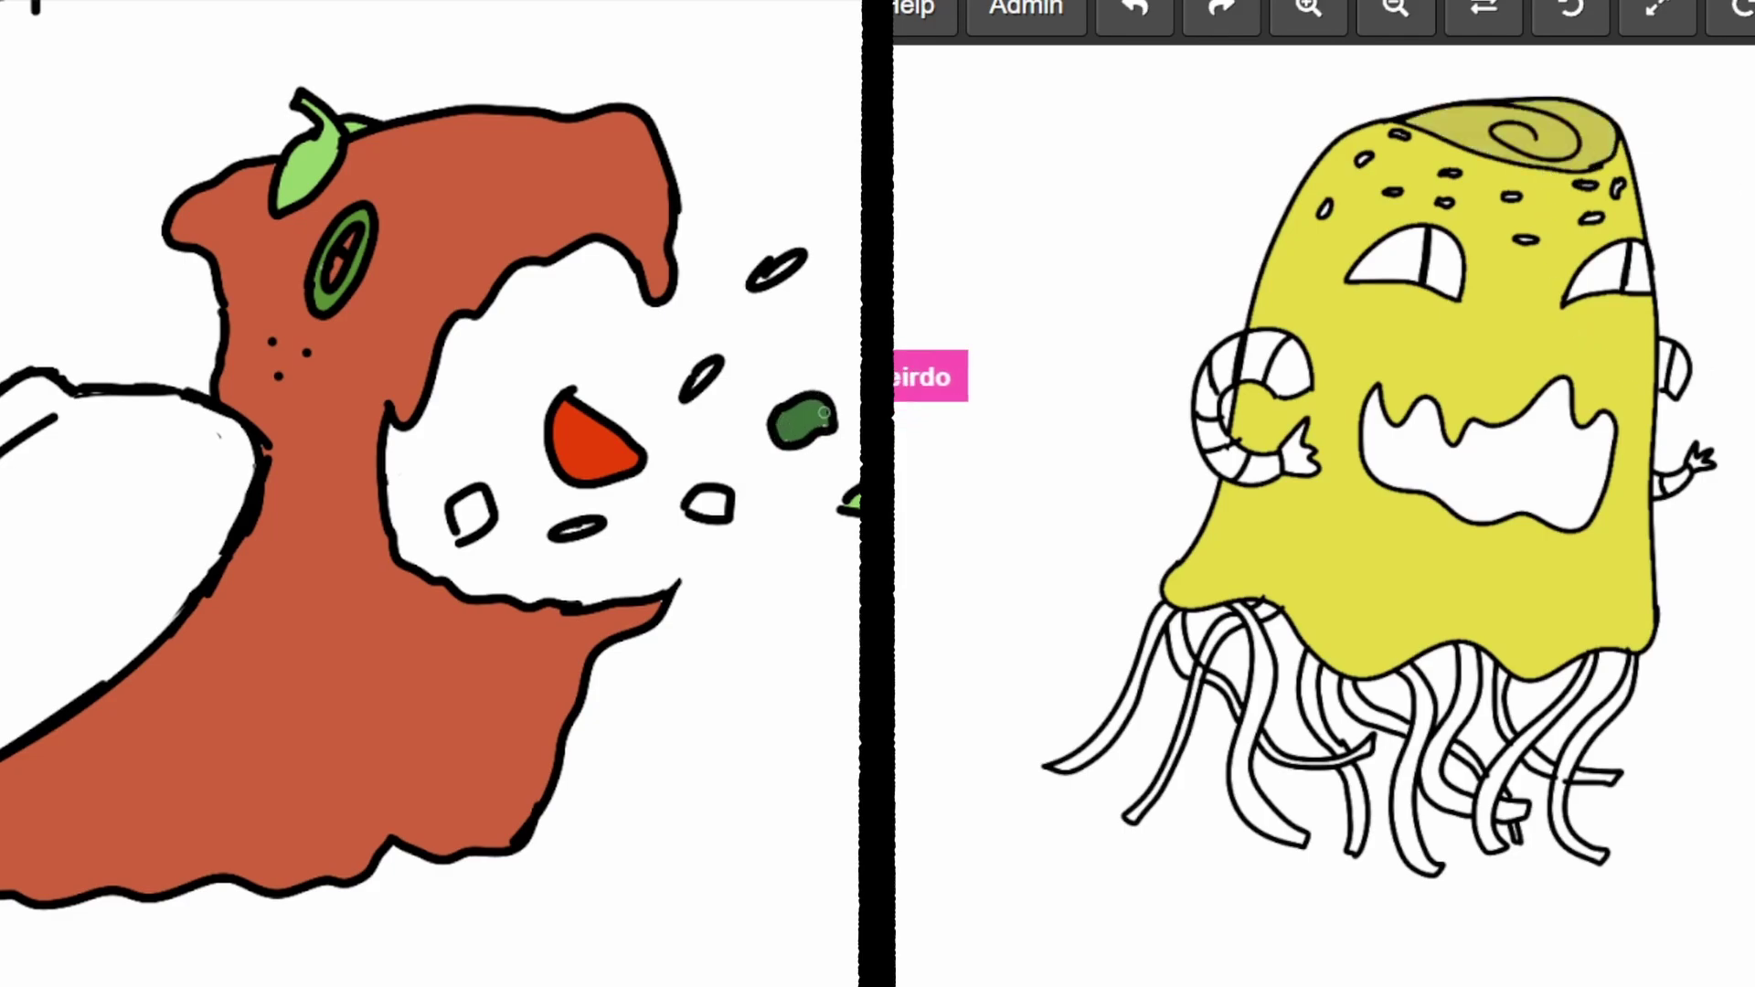
{"action": "left_click", "coordinate": [1594, 512]}
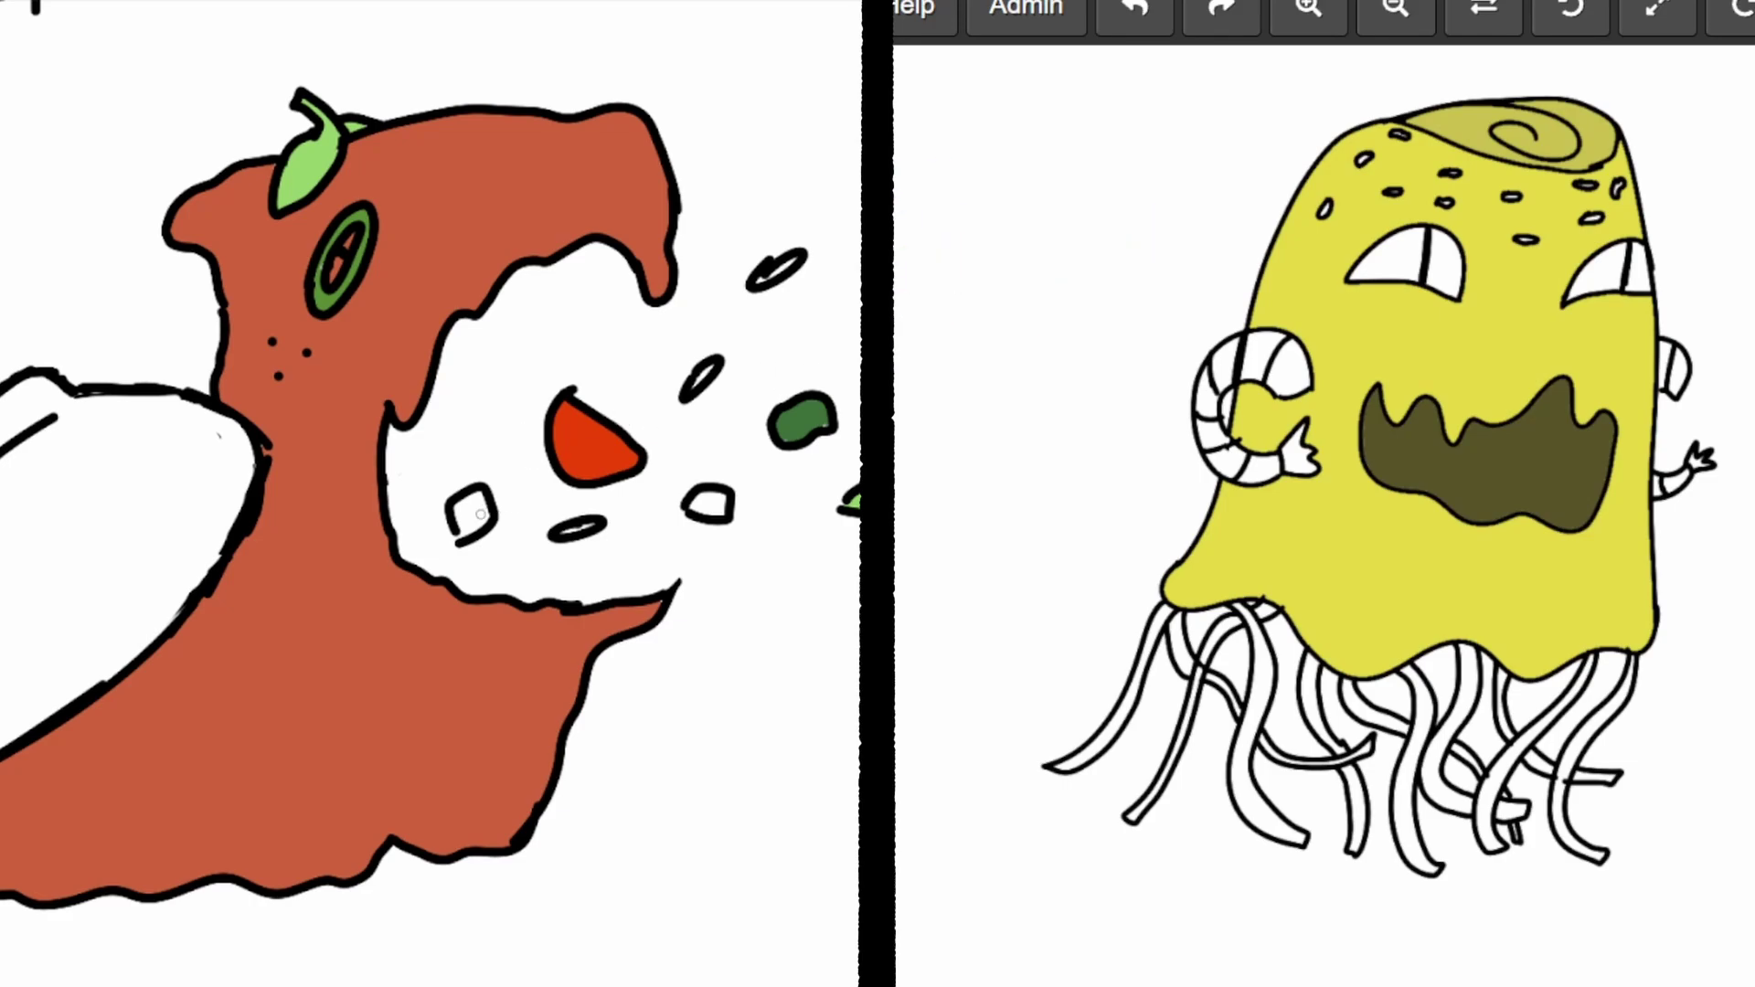
Fill both of the Pad Thai figure's eyes with red, and shade the small square chunk in the Gazpacho creature's mouth in two greens.
{"action": "left_click", "coordinate": [1593, 284]}
{"action": "left_click_drag", "start_coordinate": [464, 537], "coordinate": [476, 490]}
{"action": "left_click", "coordinate": [1637, 276]}
{"action": "left_click", "coordinate": [1406, 260]}
{"action": "left_click", "coordinate": [1450, 282]}
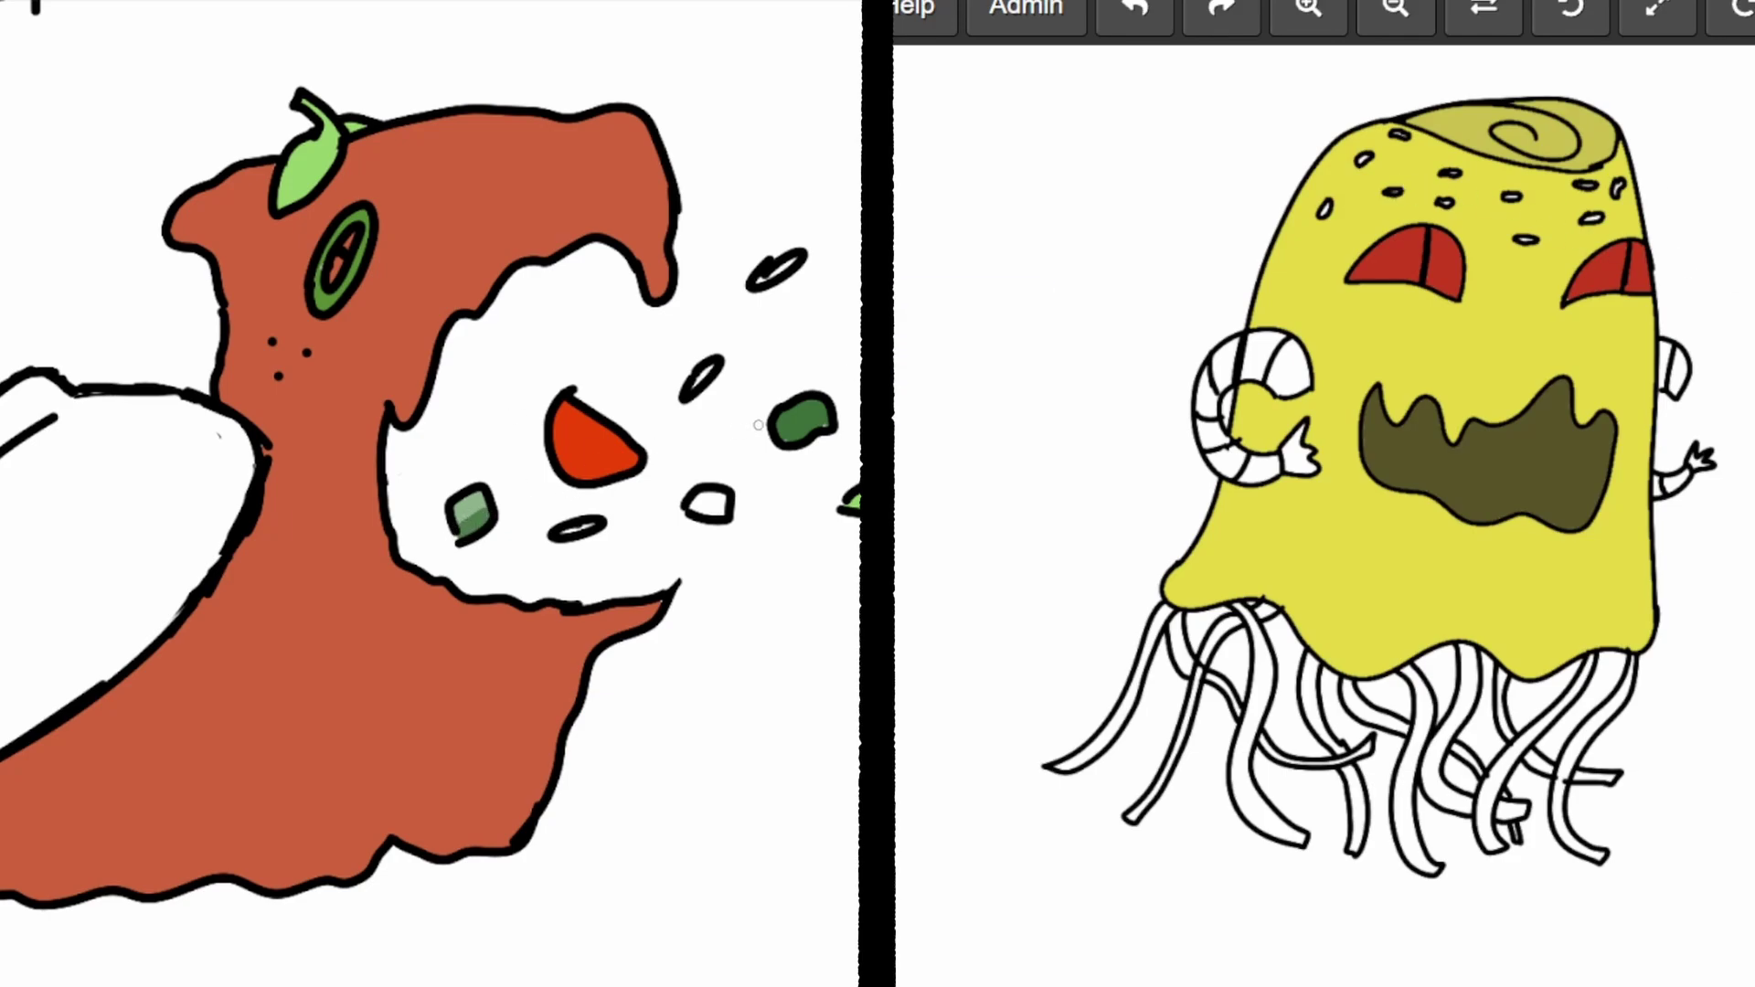
Color several specks on the Pad Thai figure's forehead tan, and shade the small chunk beyond the Gazpacho creature's jaw green.
{"action": "left_click", "coordinate": [1400, 138]}
{"action": "left_click_drag", "start_coordinate": [698, 505], "coordinate": [720, 508]}
{"action": "left_click_drag", "start_coordinate": [690, 506], "coordinate": [722, 512]}
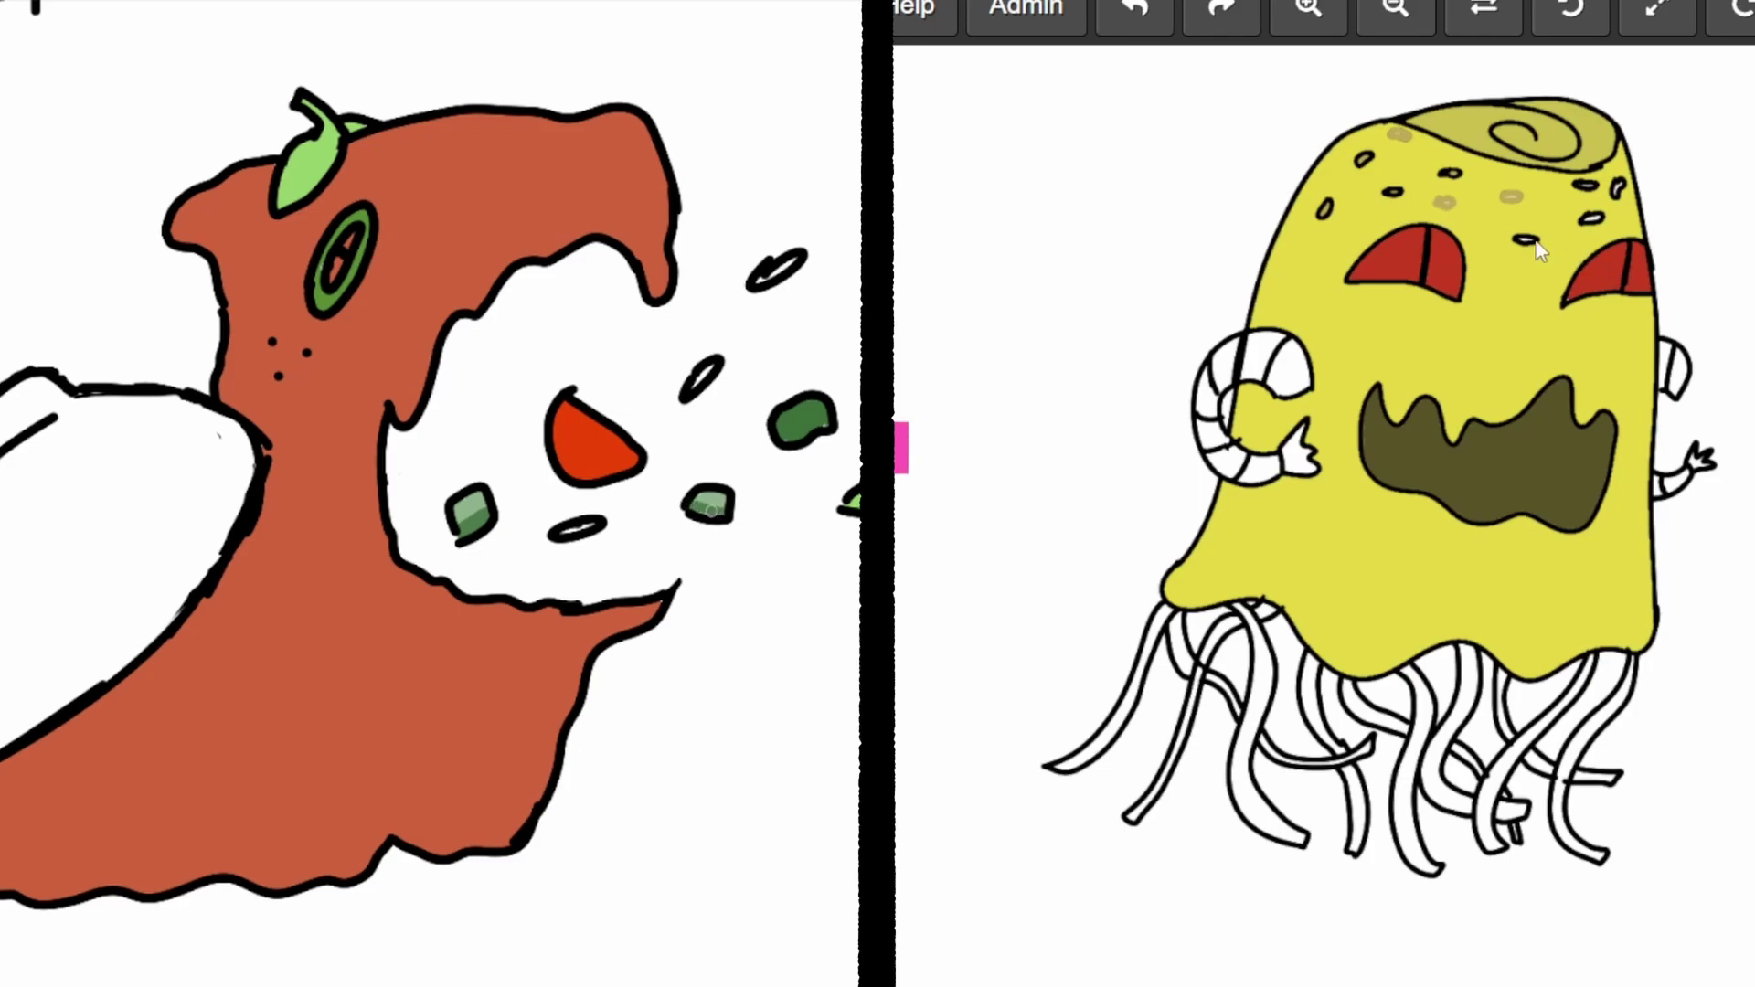
{"action": "left_click", "coordinate": [1587, 185]}
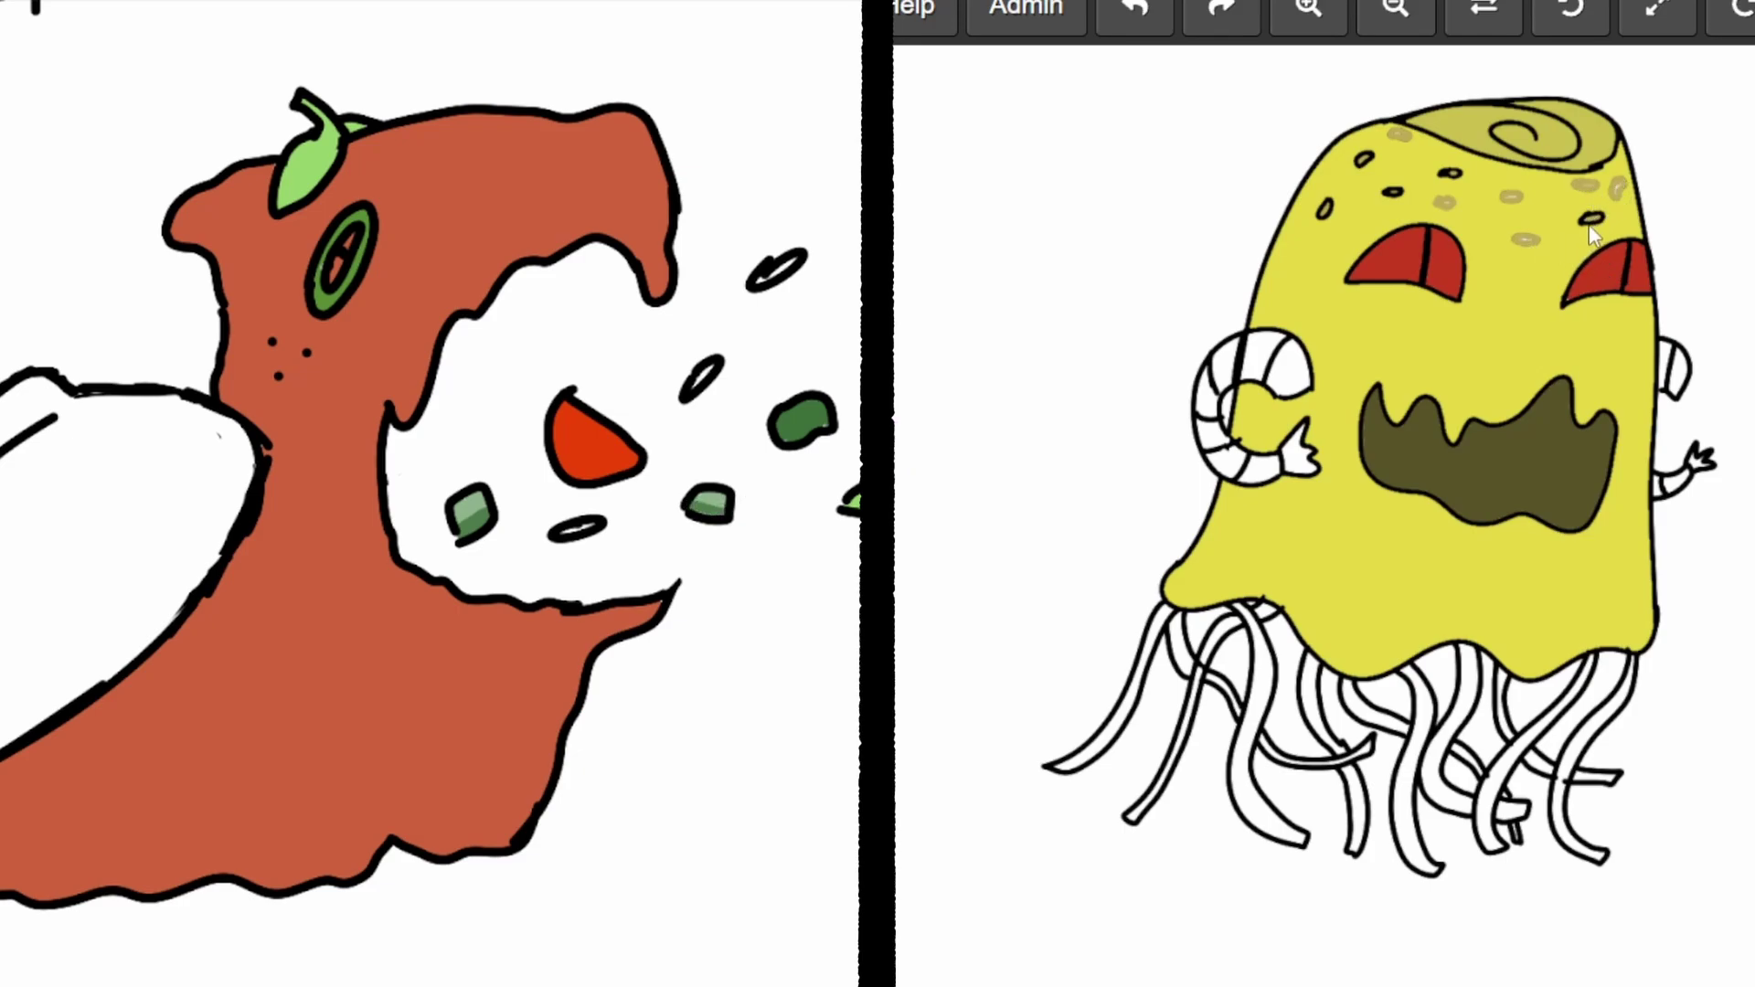
{"action": "left_click", "coordinate": [1525, 241]}
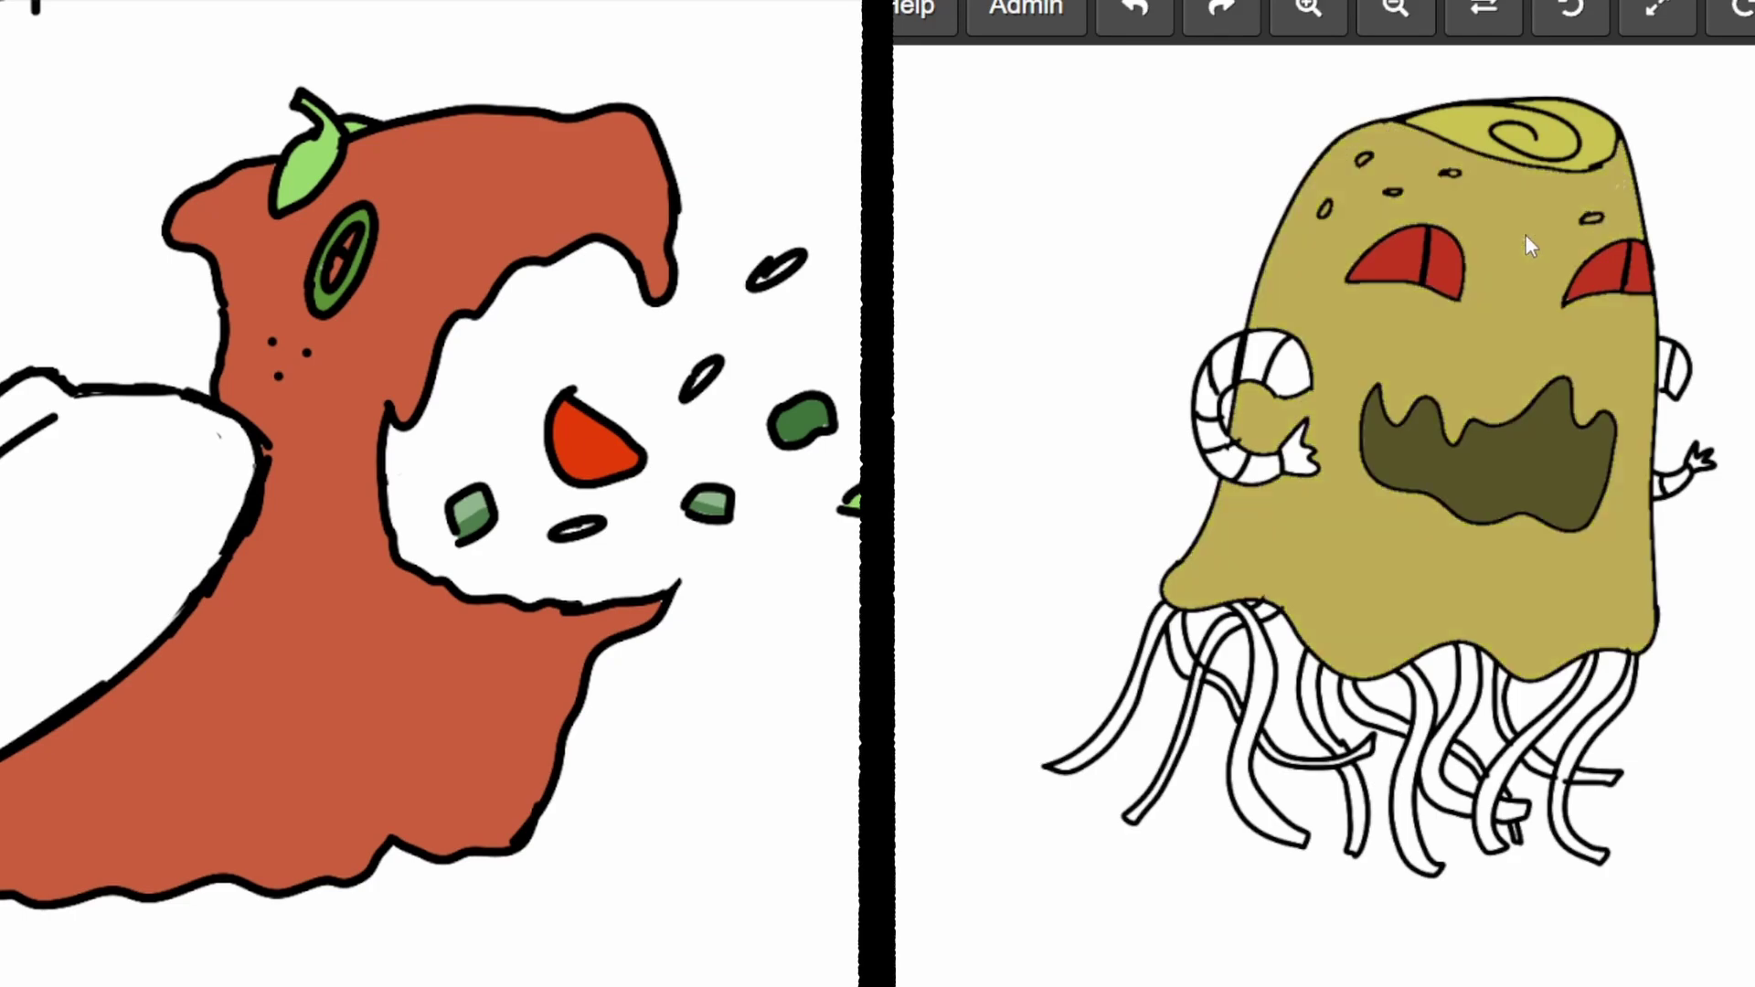
{"action": "key", "text": "ctrl+z"}
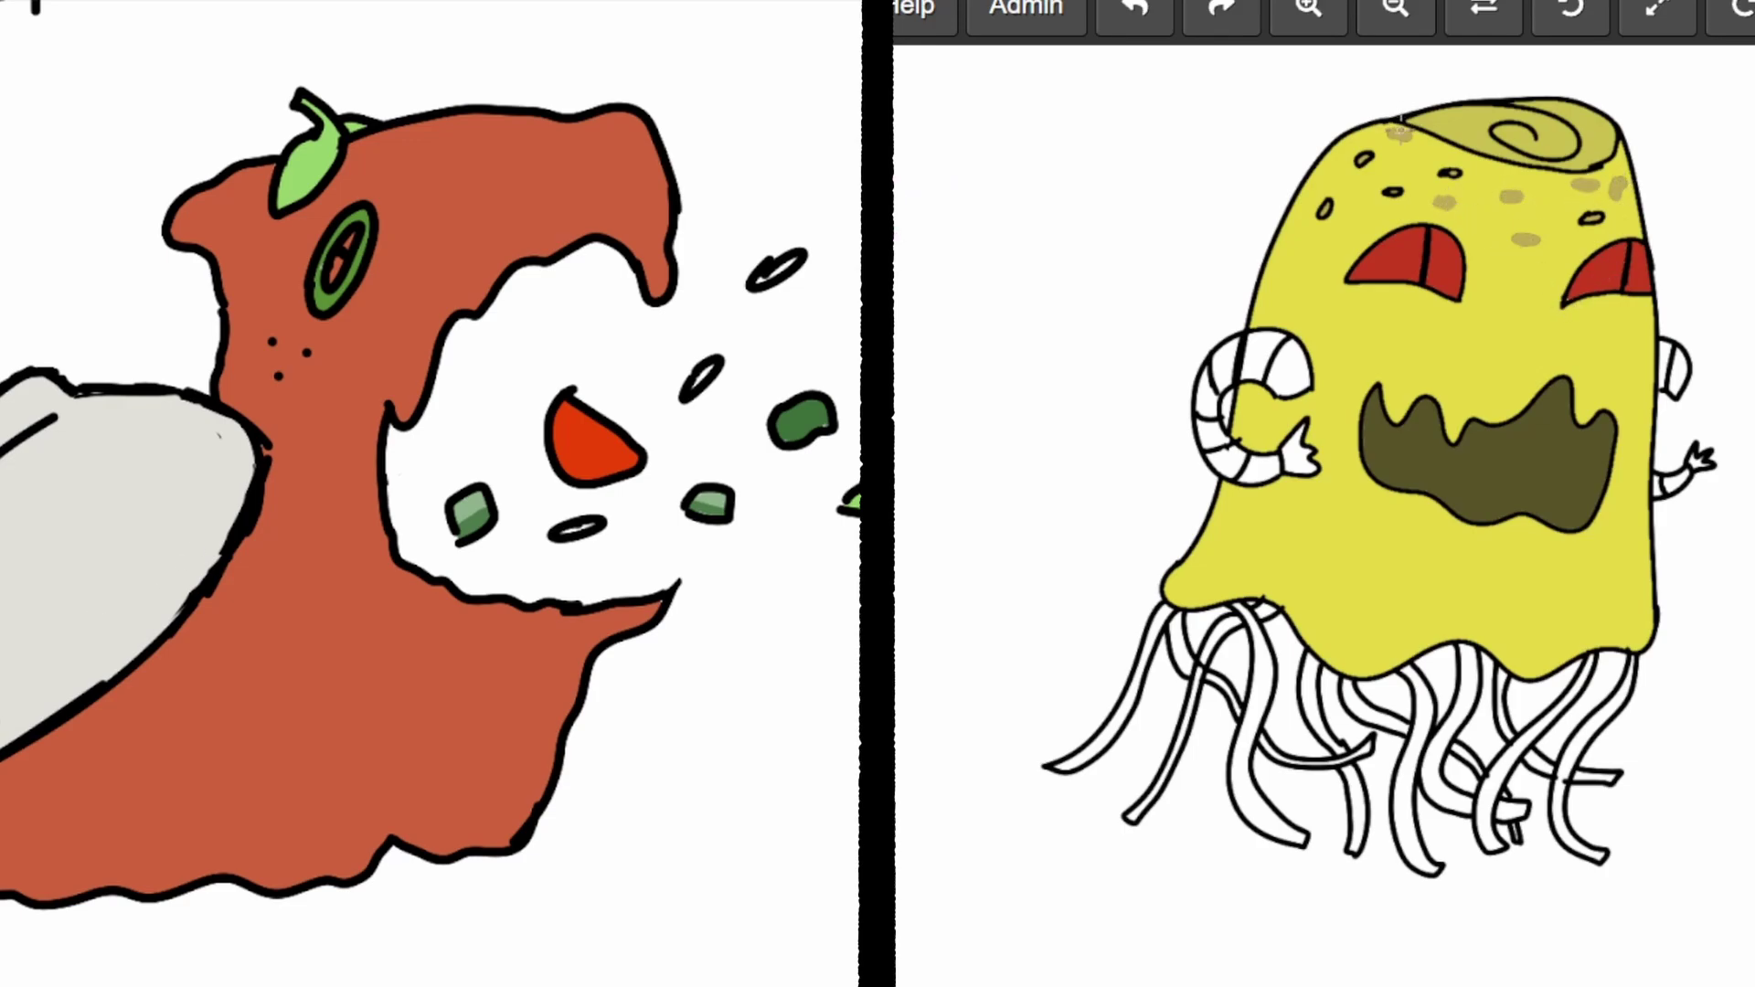
Paint crimson scrolls and a short bar on the Gazpacho creature's grey rounded shape, and fill both shrimp tails pink on the Pad Thai figure.
{"action": "mouse_move", "coordinate": [3, 721]}
{"action": "left_mouse_down"}
{"action": "mouse_move", "coordinate": [51, 637]}
{"action": "mouse_move", "coordinate": [57, 656]}
{"action": "left_mouse_up"}
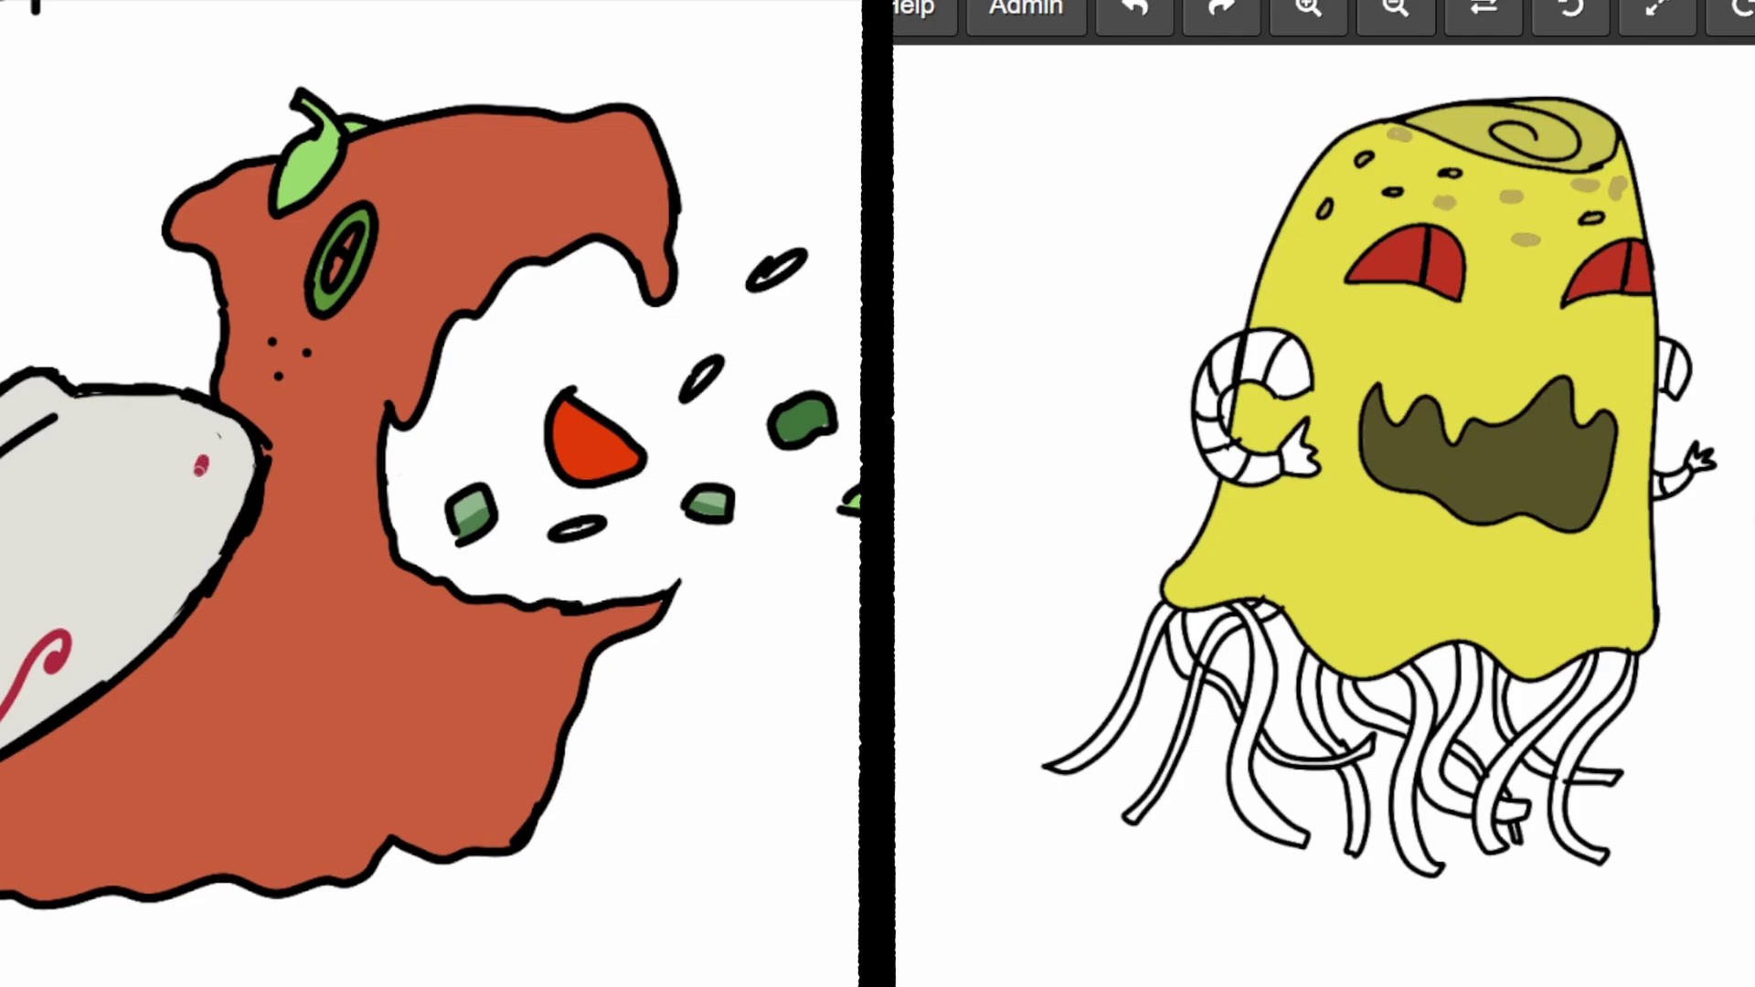
{"action": "mouse_move", "coordinate": [208, 447]}
{"action": "left_mouse_down"}
{"action": "mouse_move", "coordinate": [183, 457]}
{"action": "mouse_move", "coordinate": [185, 535]}
{"action": "mouse_move", "coordinate": [130, 603]}
{"action": "mouse_move", "coordinate": [150, 569]}
{"action": "left_mouse_up"}
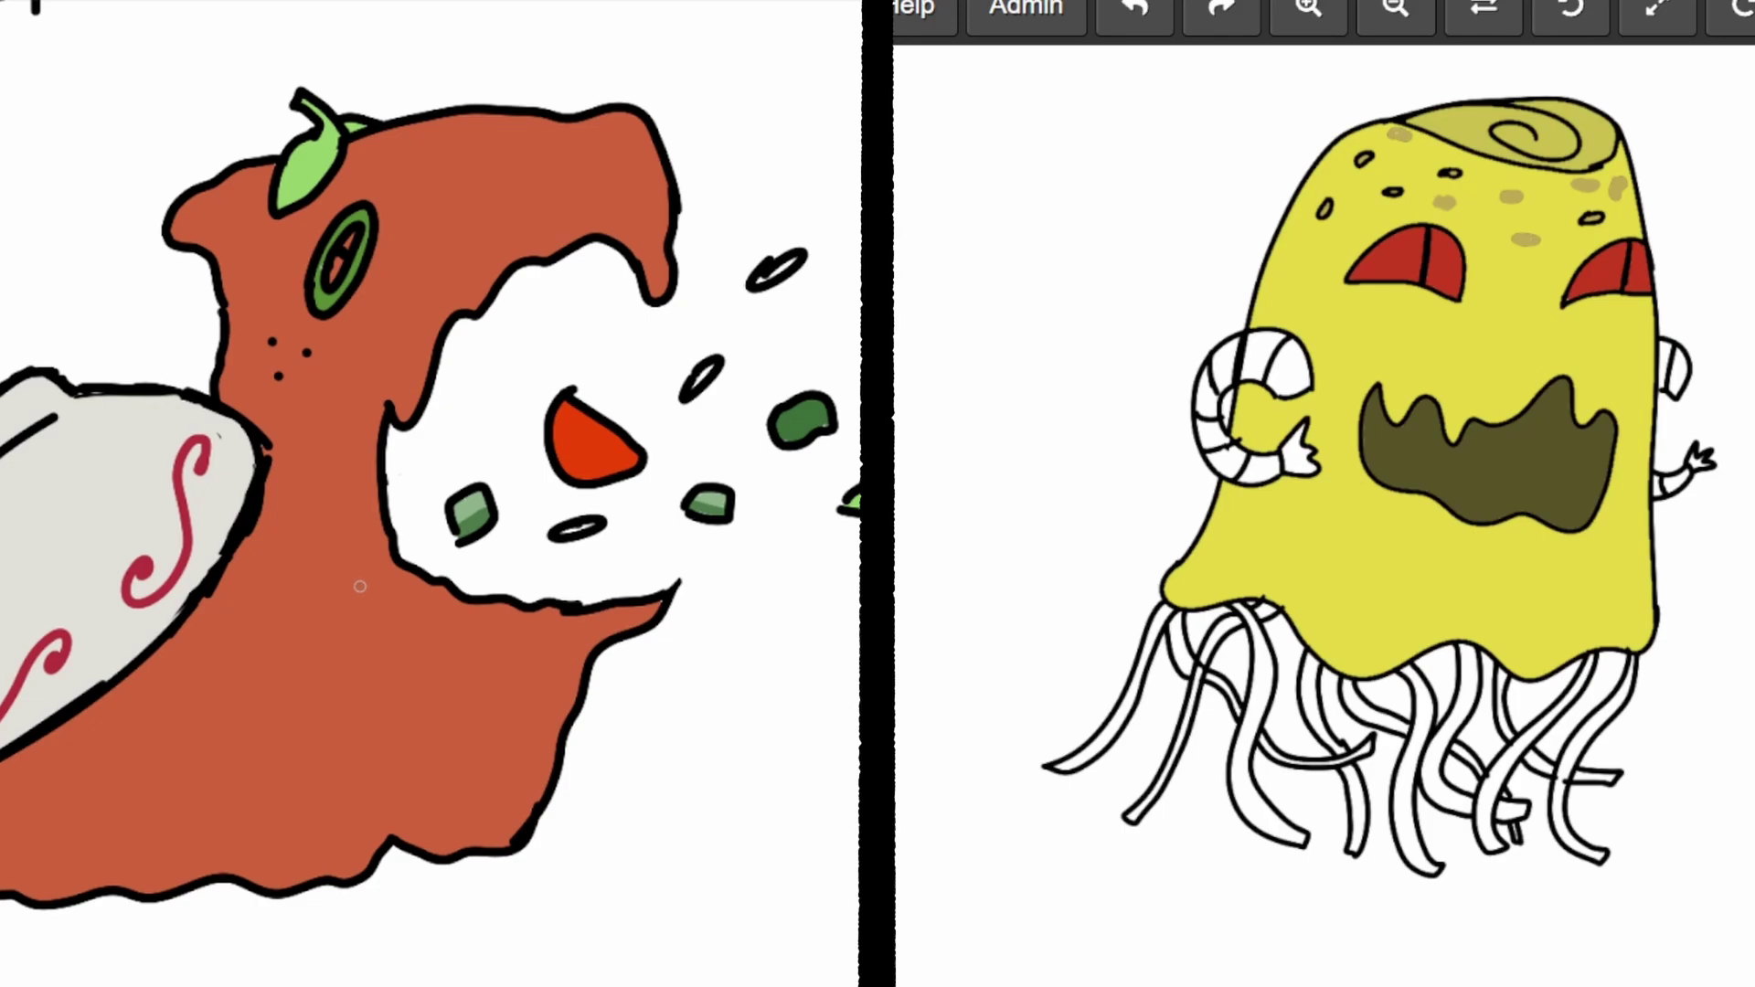
{"action": "left_click", "coordinate": [1300, 457]}
{"action": "left_click_drag", "start_coordinate": [81, 608], "coordinate": [114, 644]}
{"action": "left_click", "coordinate": [1699, 463]}
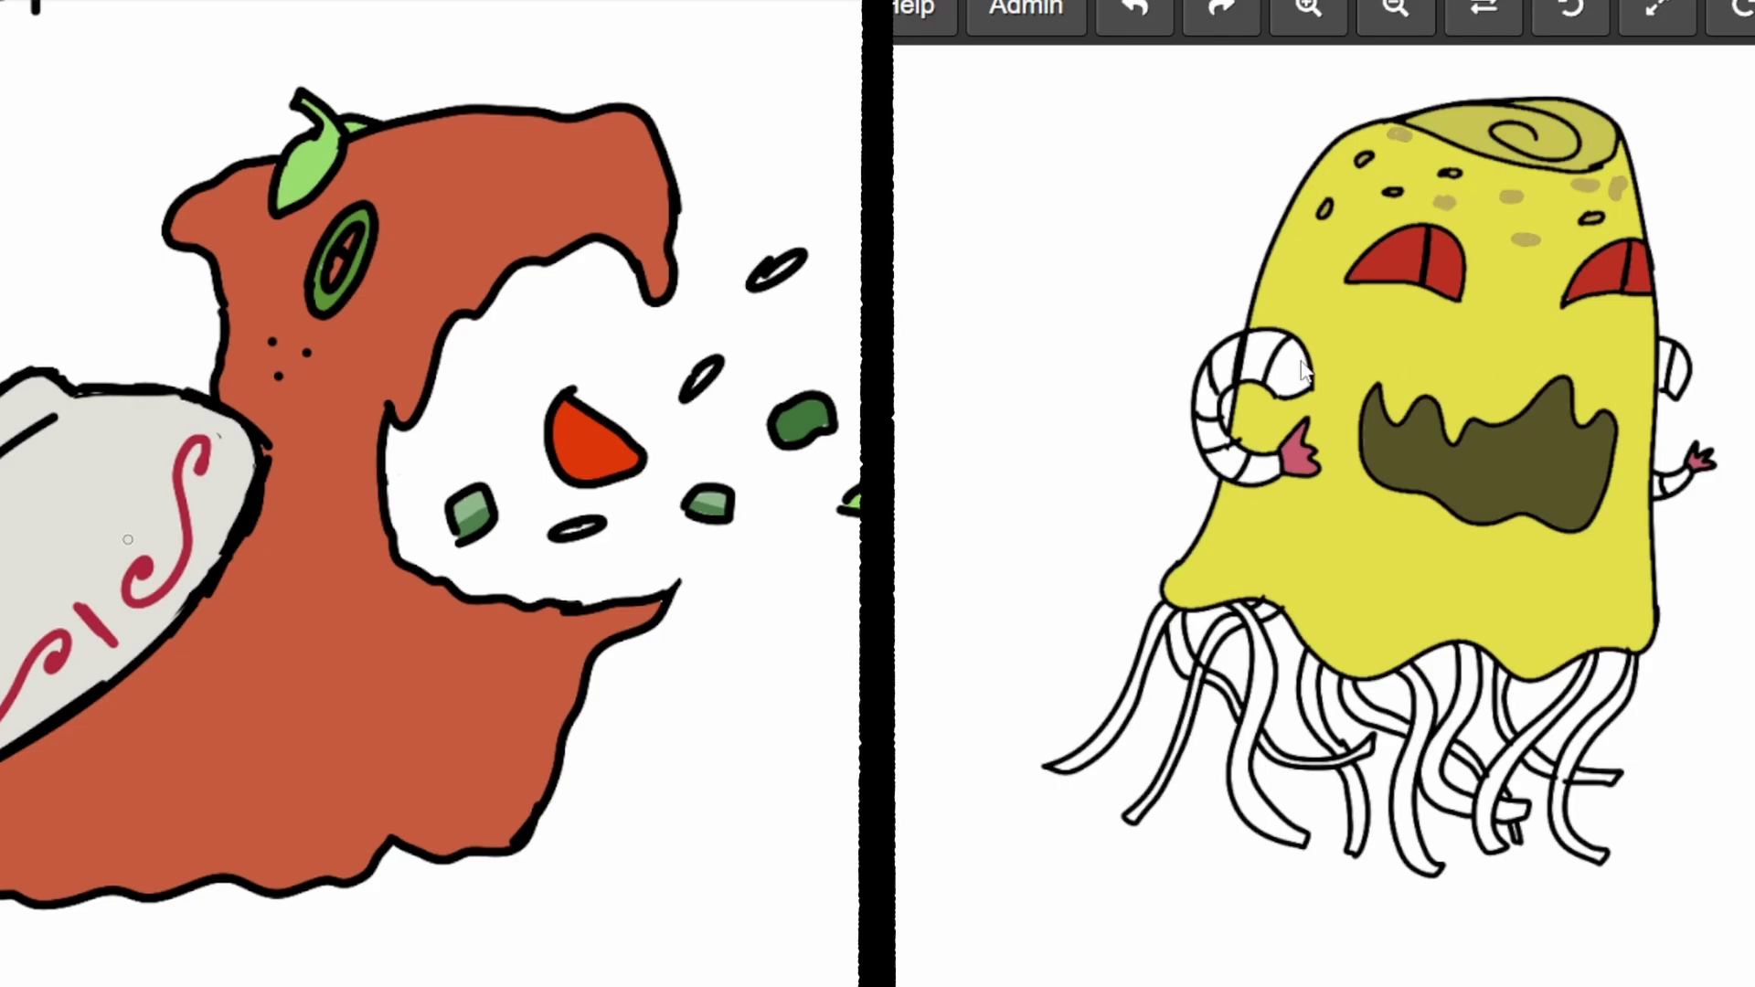
Add small crimson zigzag marks across the Gazpacho creature's lower body, and try a reddish fill on the Pad Thai figure's shrimp segments.
{"action": "left_click_drag", "start_coordinate": [144, 734], "coordinate": [179, 731]}
{"action": "left_click", "coordinate": [1226, 364]}
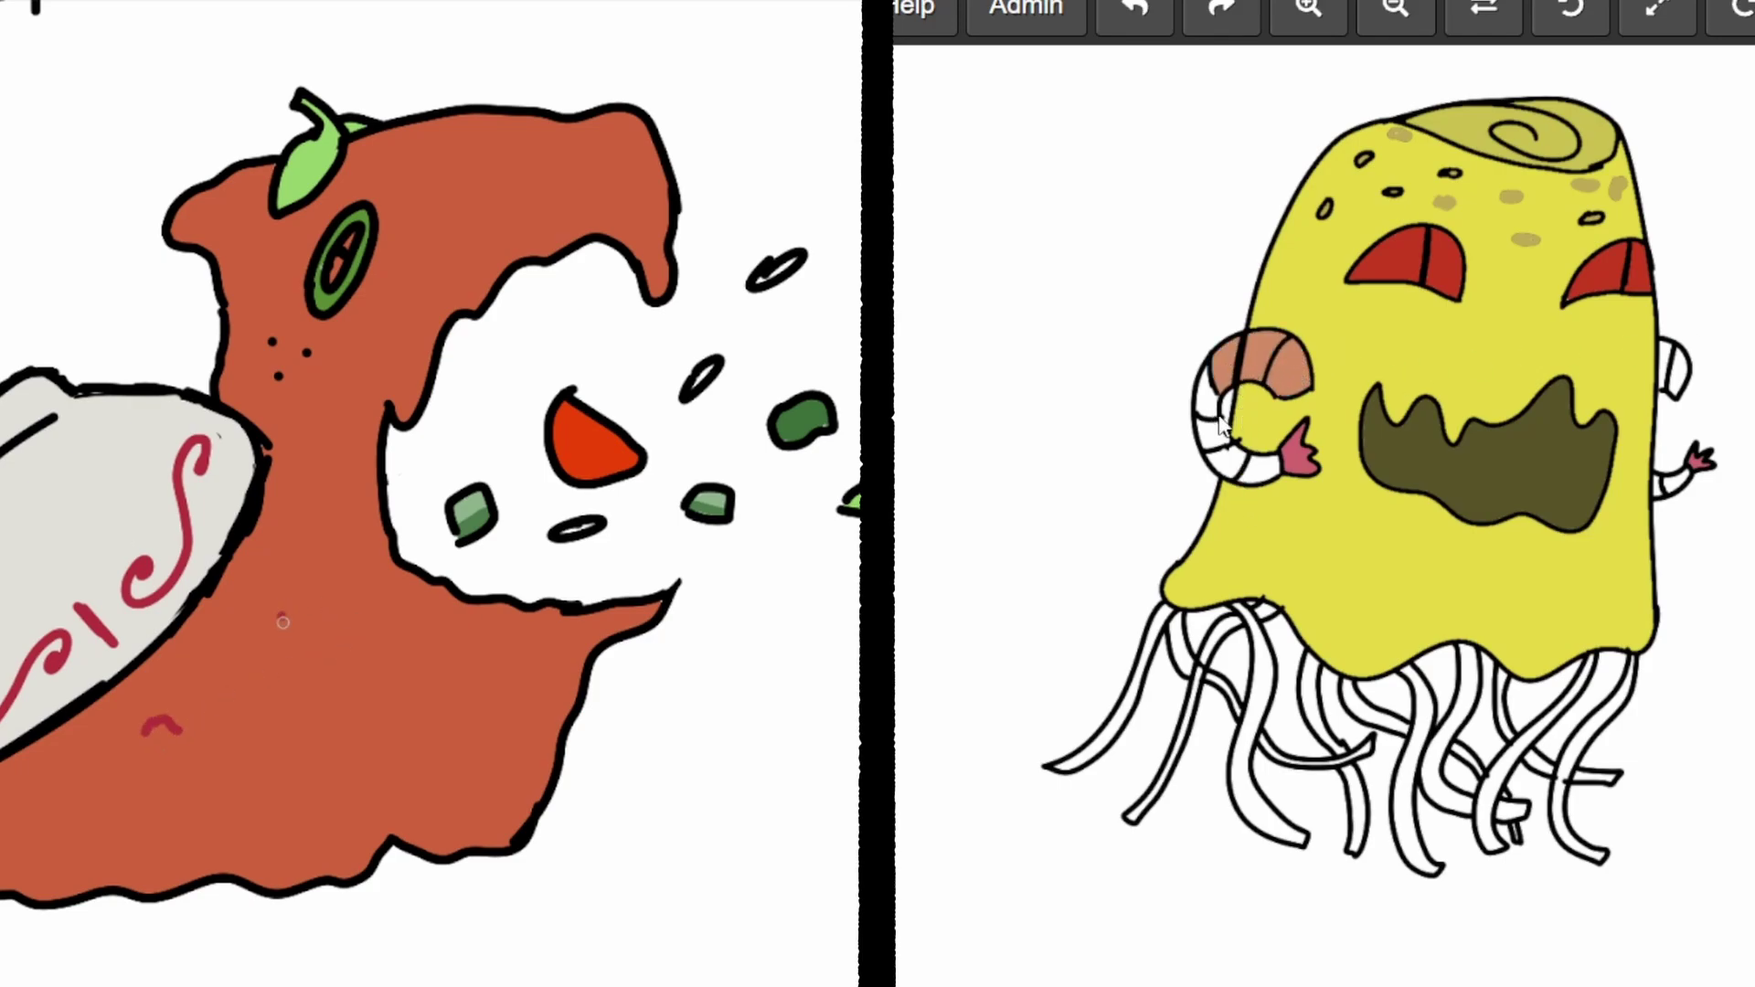
{"action": "left_click_drag", "start_coordinate": [281, 618], "coordinate": [332, 581]}
{"action": "left_click_drag", "start_coordinate": [398, 703], "coordinate": [427, 679]}
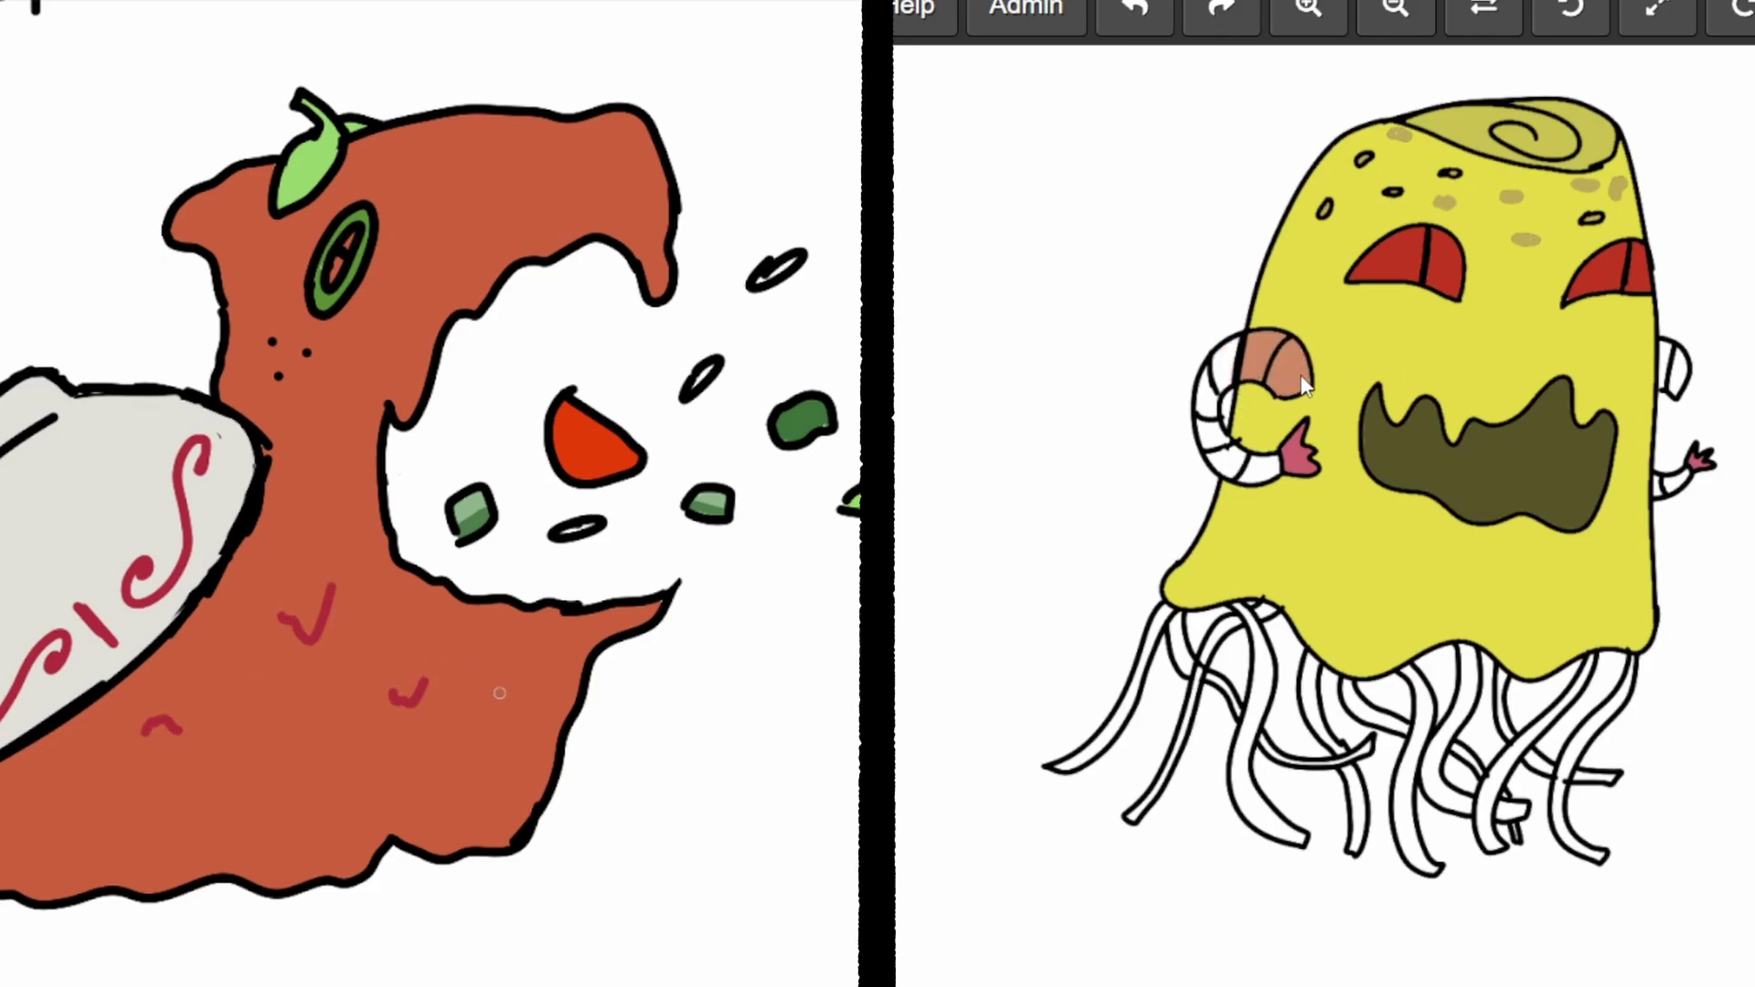
{"action": "mouse_move", "coordinate": [285, 743]}
{"action": "left_mouse_down"}
{"action": "mouse_move", "coordinate": [298, 782]}
{"action": "mouse_move", "coordinate": [329, 747]}
{"action": "left_mouse_up"}
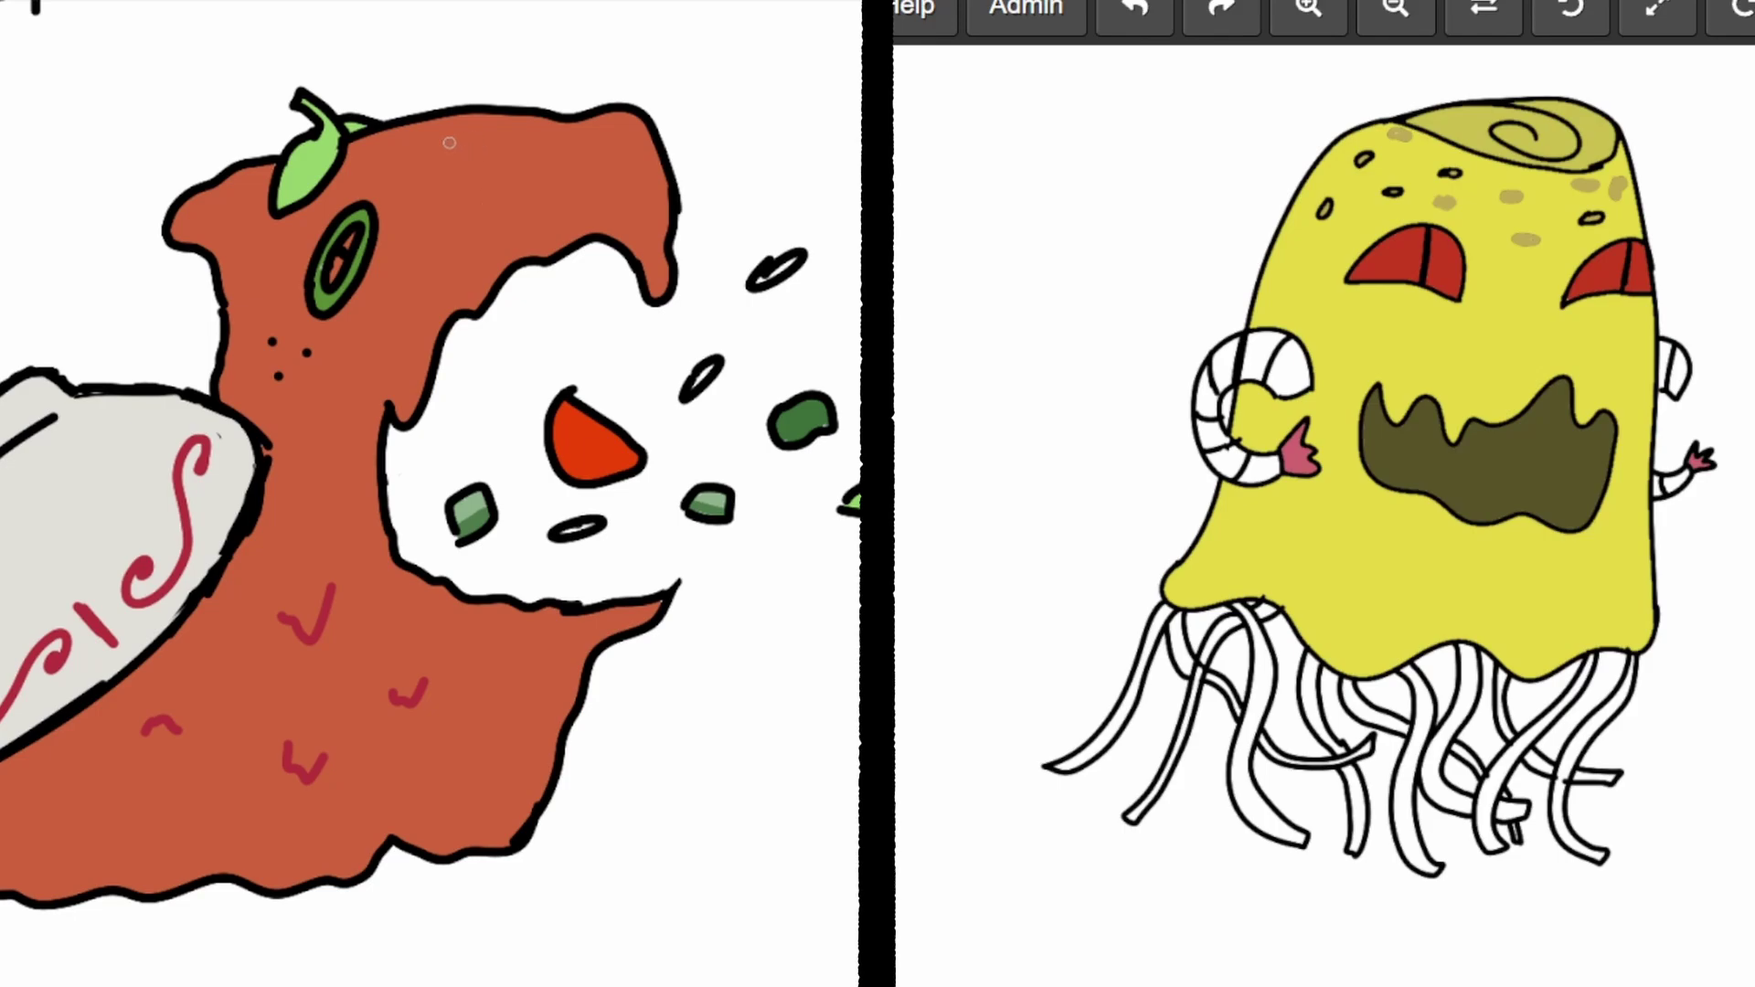
Draw crimson zigzag marks on the Gazpacho creature's snout, beside its eye and on its chest.
{"action": "mouse_move", "coordinate": [456, 152]}
{"action": "left_mouse_down"}
{"action": "mouse_move", "coordinate": [501, 138]}
{"action": "mouse_move", "coordinate": [526, 159]}
{"action": "mouse_move", "coordinate": [551, 127]}
{"action": "mouse_move", "coordinate": [635, 186]}
{"action": "mouse_move", "coordinate": [651, 145]}
{"action": "left_mouse_up"}
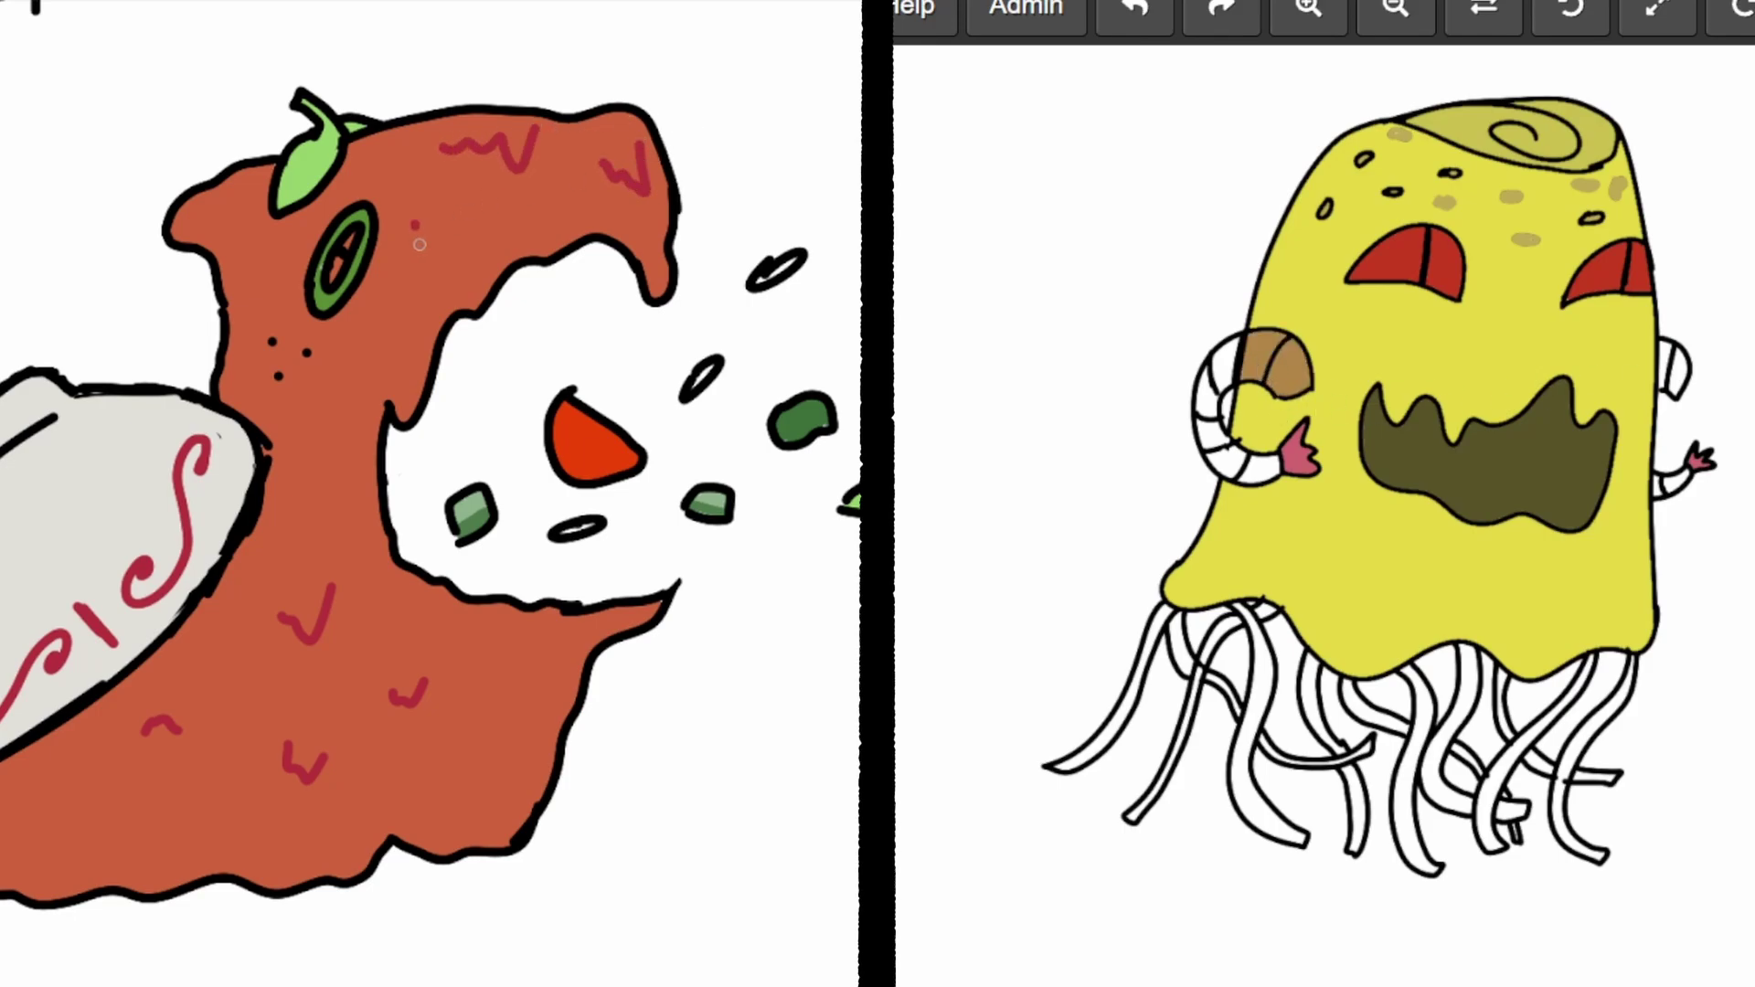
{"action": "left_click_drag", "start_coordinate": [419, 245], "coordinate": [441, 221]}
{"action": "mouse_move", "coordinate": [510, 654]}
{"action": "left_mouse_down"}
{"action": "mouse_move", "coordinate": [526, 694]}
{"action": "mouse_move", "coordinate": [559, 654]}
{"action": "left_mouse_up"}
{"action": "mouse_move", "coordinate": [449, 763]}
{"action": "left_mouse_down"}
{"action": "mouse_move", "coordinate": [460, 780]}
{"action": "mouse_move", "coordinate": [477, 757]}
{"action": "left_mouse_up"}
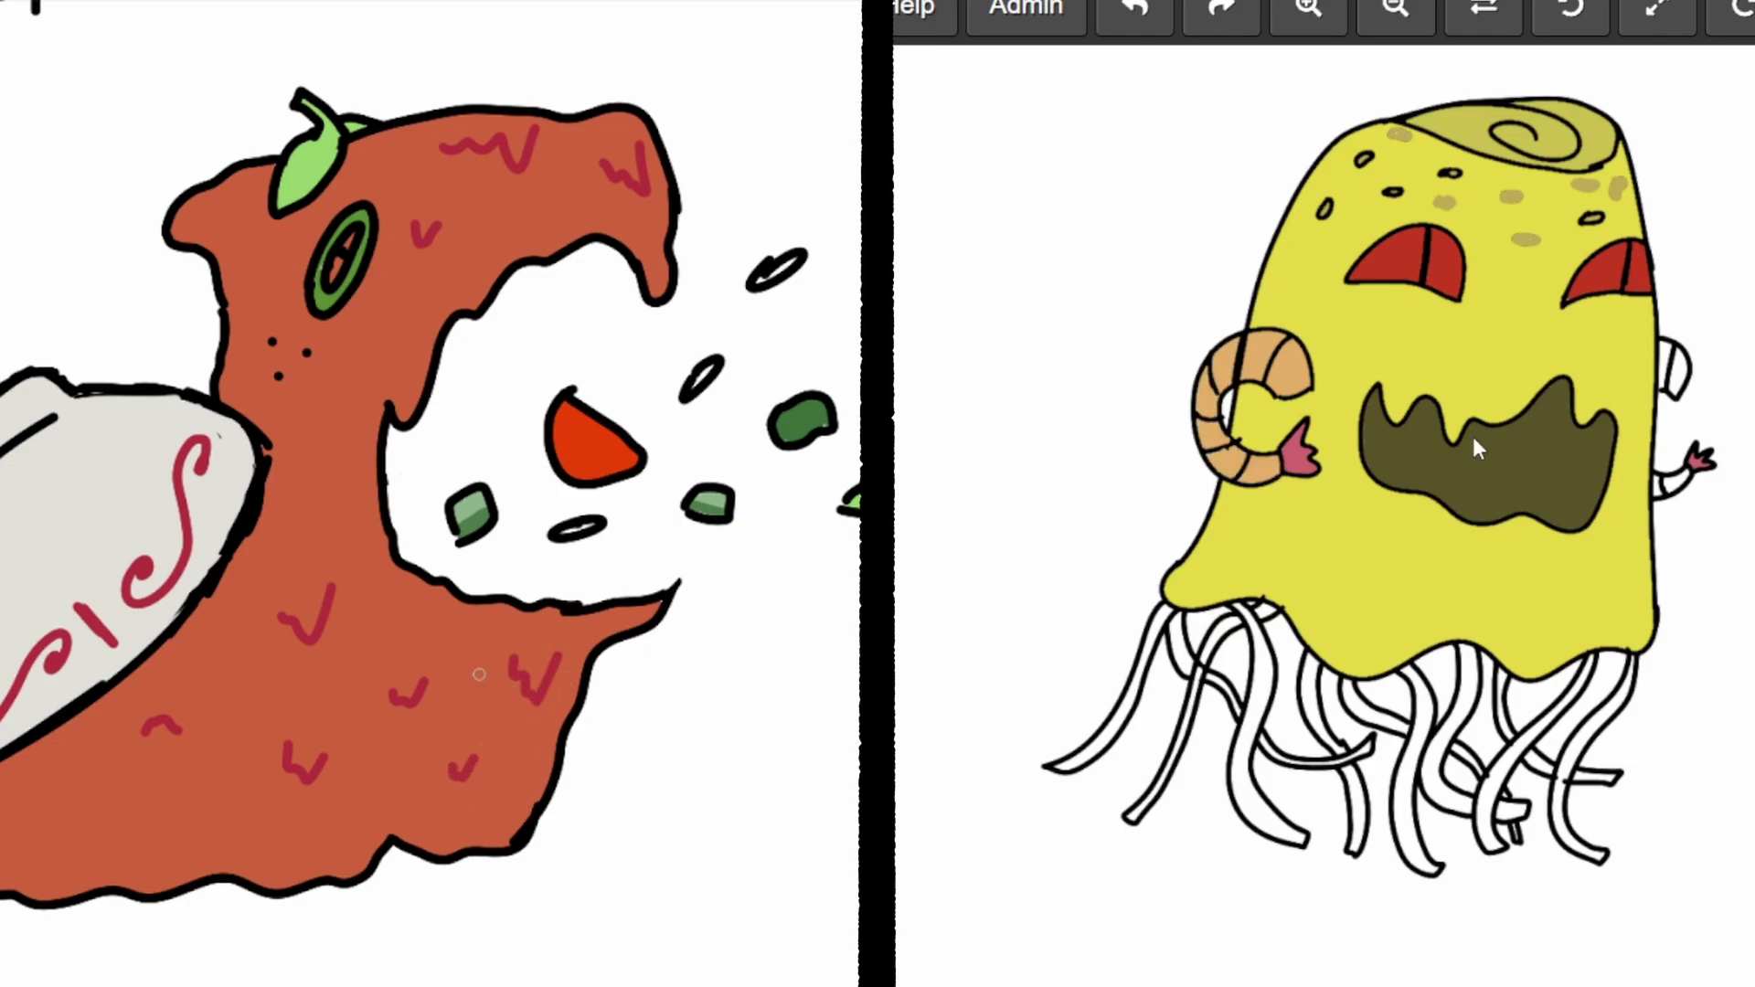
Add crimson marks to the Gazpacho creature's lower edge, neck and back of the head, and fill the Pad Thai figure's outermost noodle olive-brown.
{"action": "mouse_move", "coordinate": [40, 771]}
{"action": "left_mouse_down"}
{"action": "mouse_move", "coordinate": [2, 795]}
{"action": "mouse_move", "coordinate": [138, 843]}
{"action": "mouse_move", "coordinate": [227, 812]}
{"action": "left_mouse_up"}
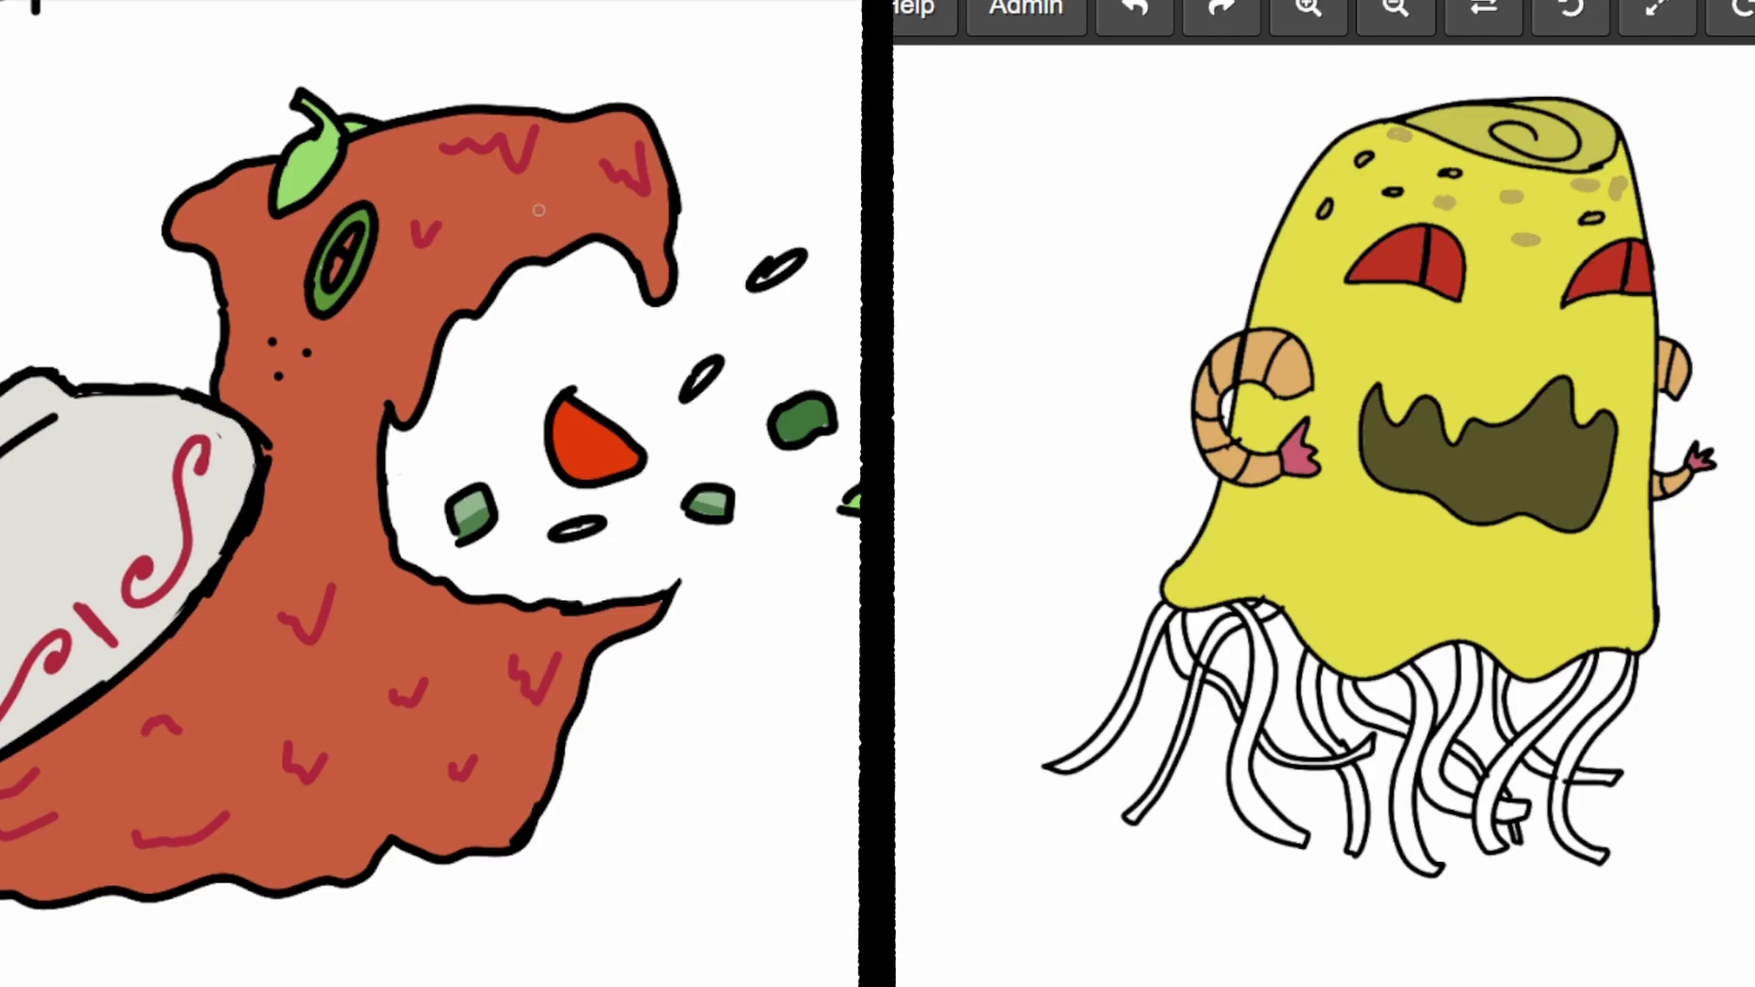
{"action": "mouse_move", "coordinate": [307, 410]}
{"action": "left_mouse_down"}
{"action": "mouse_move", "coordinate": [322, 426]}
{"action": "mouse_move", "coordinate": [370, 366]}
{"action": "mouse_move", "coordinate": [387, 308]}
{"action": "left_mouse_up"}
{"action": "left_click_drag", "start_coordinate": [238, 219], "coordinate": [242, 249]}
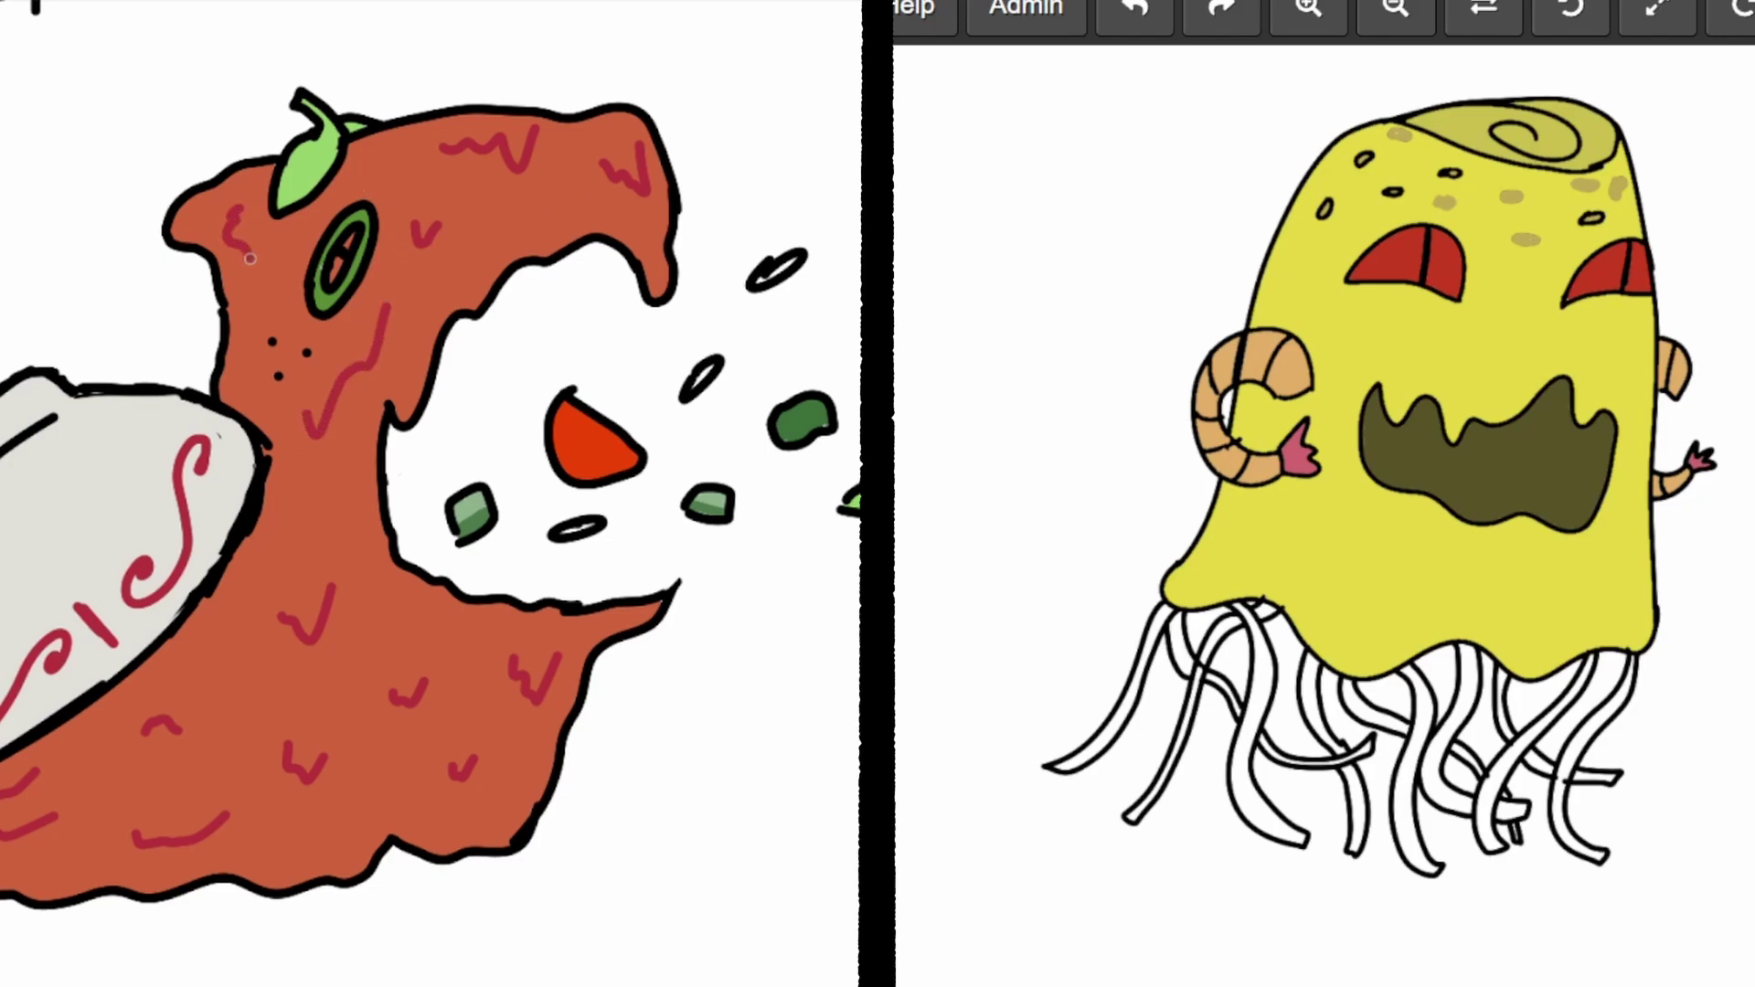
{"action": "left_click", "coordinate": [1584, 772]}
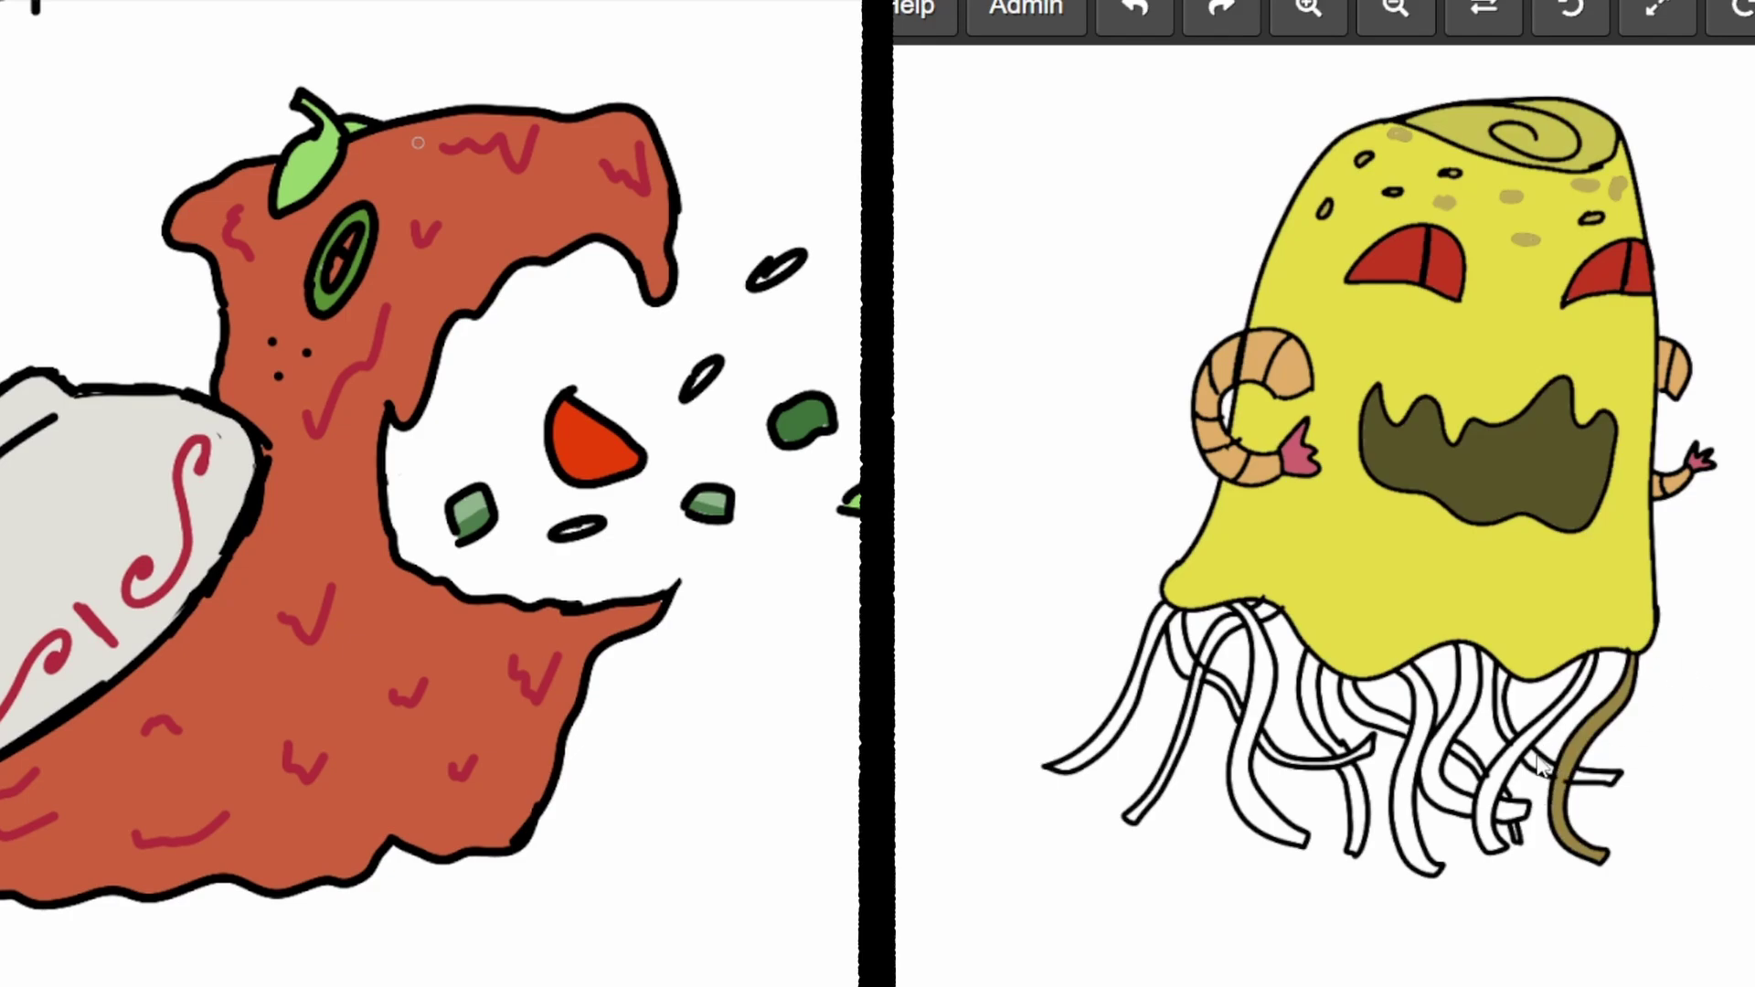
Undo the olive-brown fill on the Pad Thai figure's outermost noodle and fill it and the neighbouring noodles golden brown.
{"action": "key", "text": "ctrl+z"}
{"action": "left_click", "coordinate": [1583, 734]}
{"action": "left_click", "coordinate": [1539, 764]}
{"action": "left_click", "coordinate": [1595, 782]}
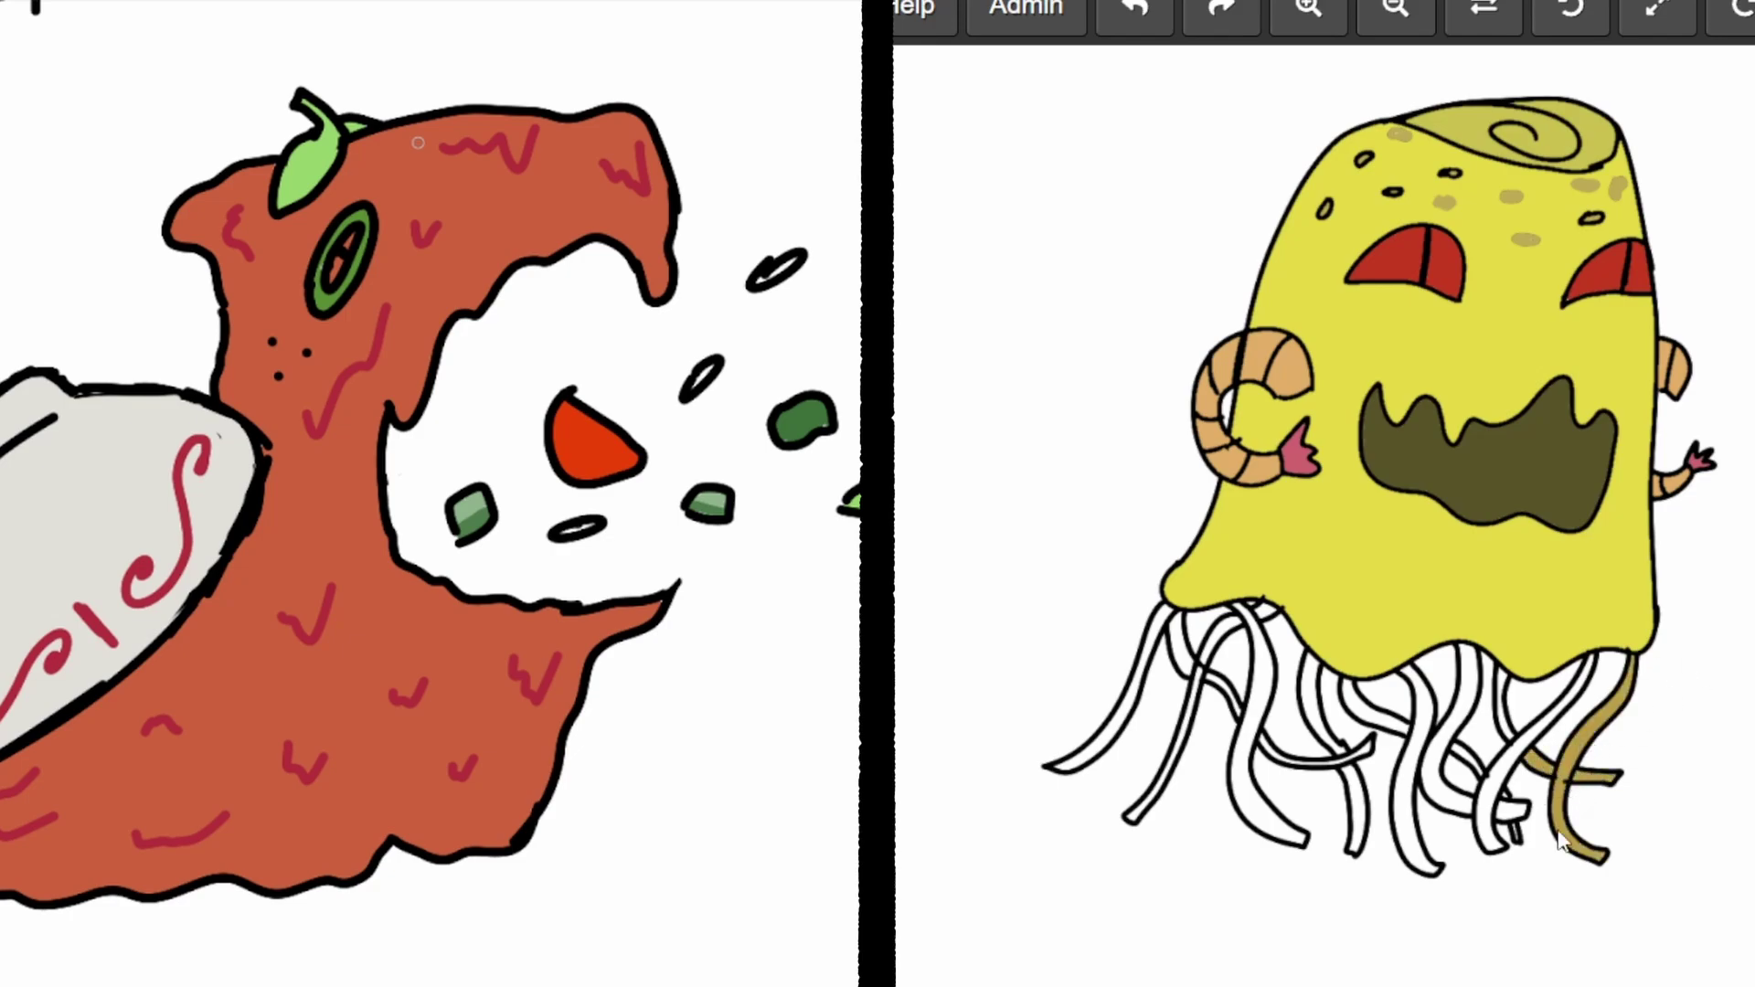
{"action": "left_click", "coordinate": [1511, 709]}
{"action": "left_click", "coordinate": [1460, 697]}
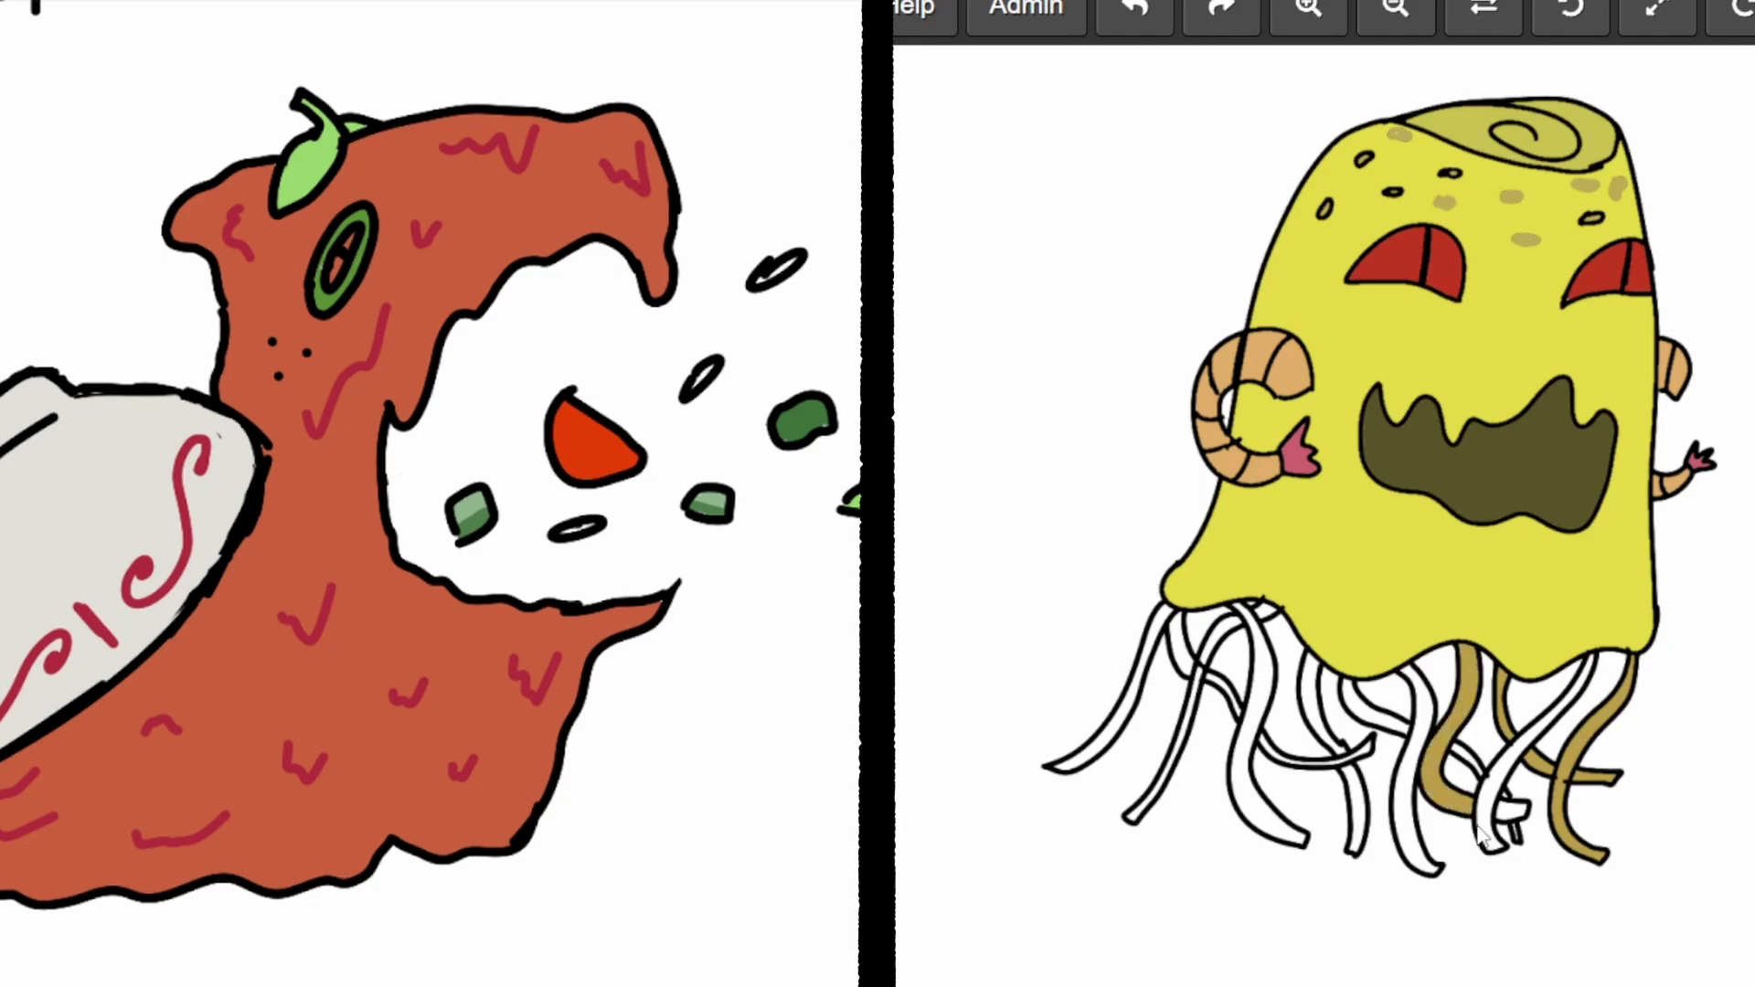
Fill the Pad Thai figure's middle noodles golden brown, and draw a wavy pink line beneath the Gazpacho creature's lower edge.
{"action": "left_click", "coordinate": [1515, 851]}
{"action": "key", "text": "ctrl+z"}
{"action": "key", "text": "ctrl+z"}
{"action": "left_click", "coordinate": [1504, 798]}
{"action": "key", "text": "ctrl+z"}
{"action": "mouse_move", "coordinate": [524, 847]}
{"action": "left_mouse_down"}
{"action": "mouse_move", "coordinate": [602, 871]}
{"action": "mouse_move", "coordinate": [571, 915]}
{"action": "mouse_move", "coordinate": [382, 923]}
{"action": "left_mouse_up"}
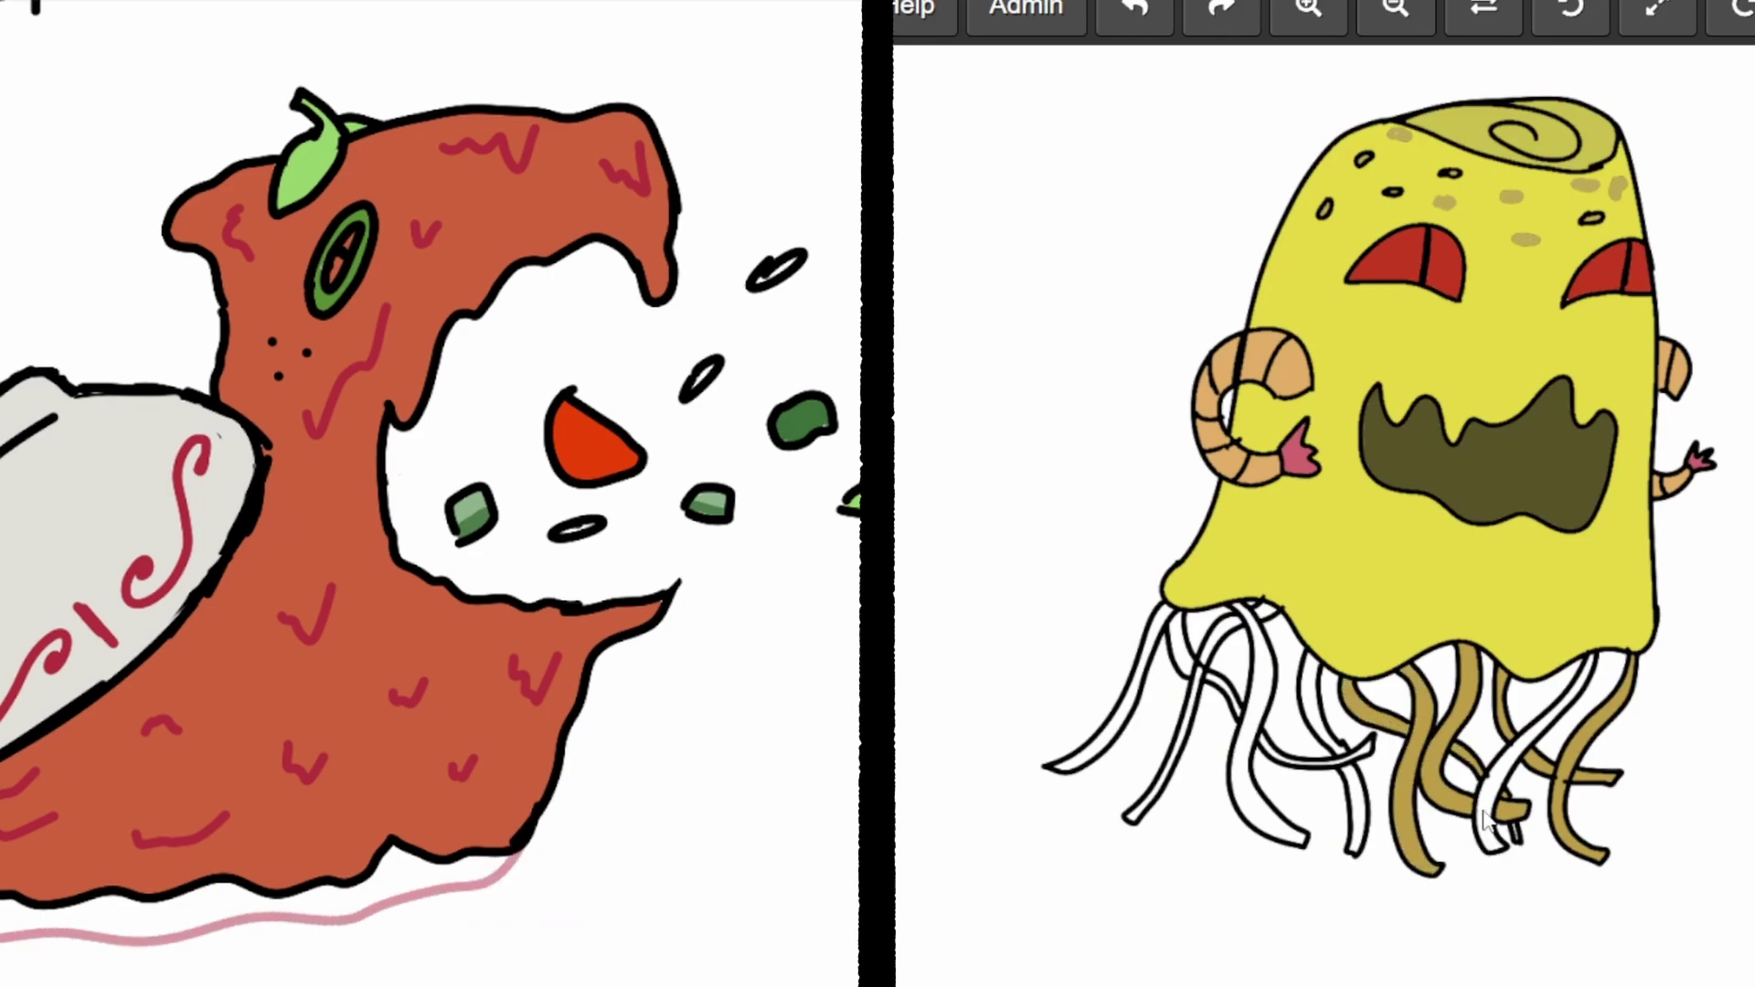
Fill the Pad Thai figure's remaining white noodles golden brown, ending with the outermost noodle on its left side.
{"action": "left_click", "coordinate": [1483, 818]}
{"action": "left_click", "coordinate": [1316, 718]}
{"action": "left_click", "coordinate": [1182, 646]}
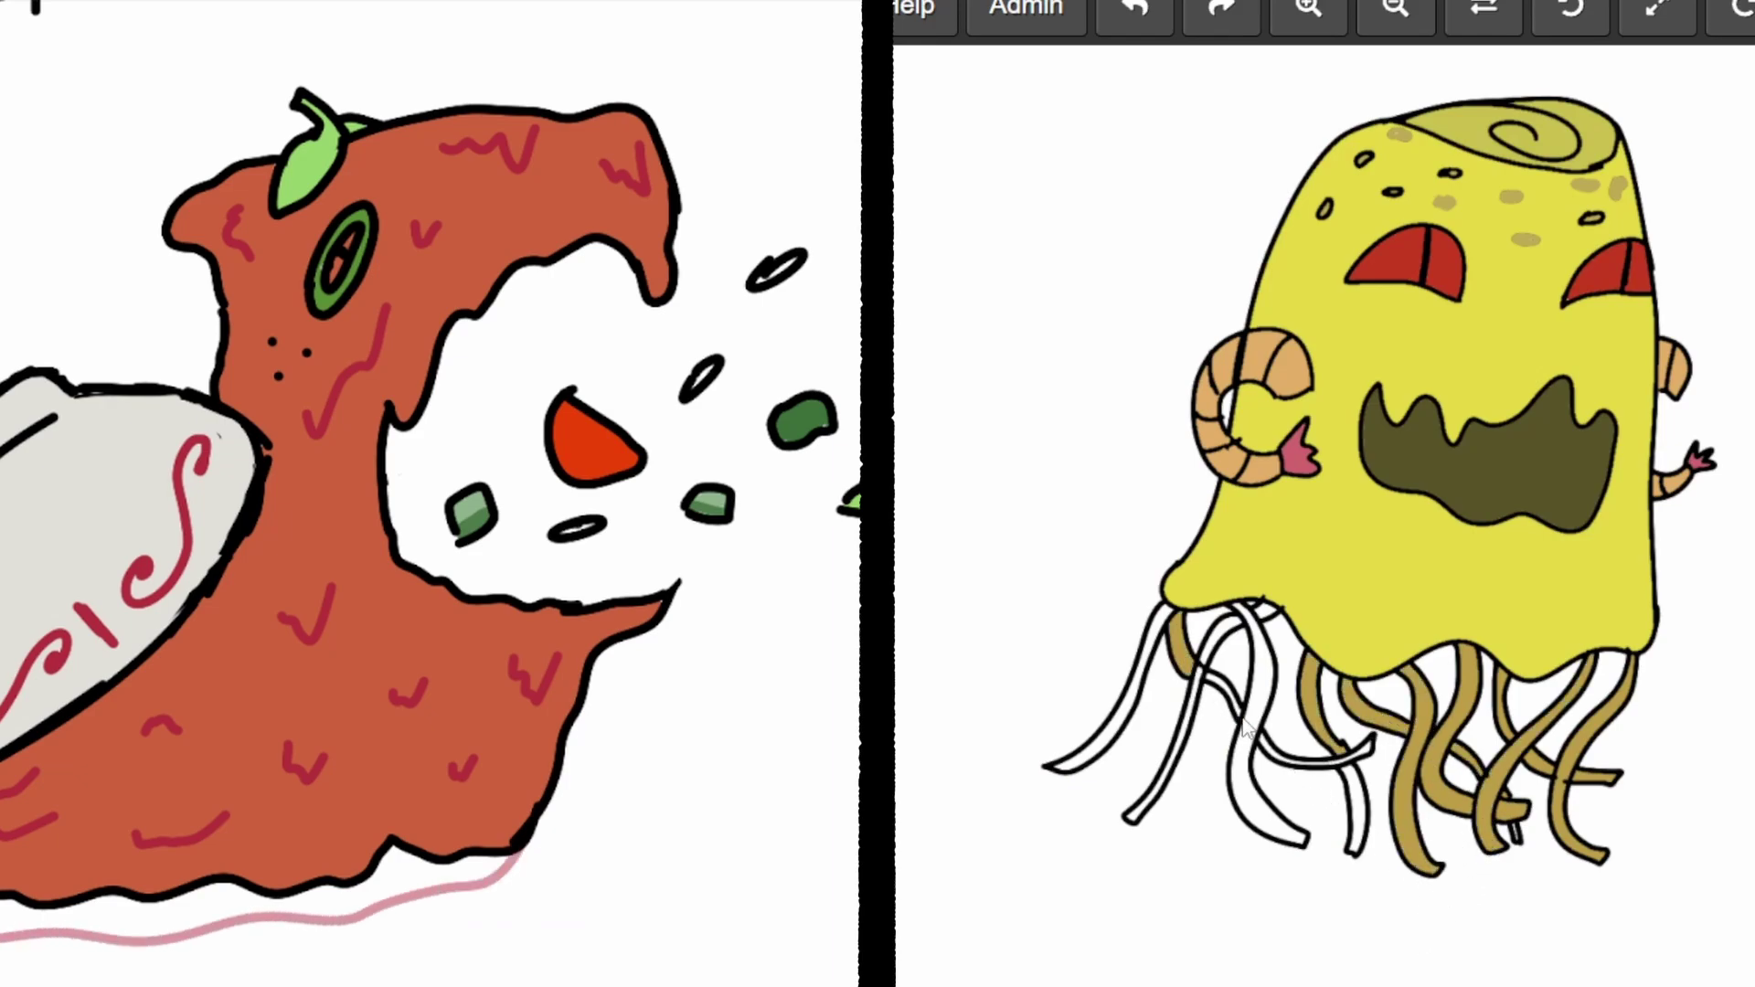
{"action": "left_click", "coordinate": [1268, 759]}
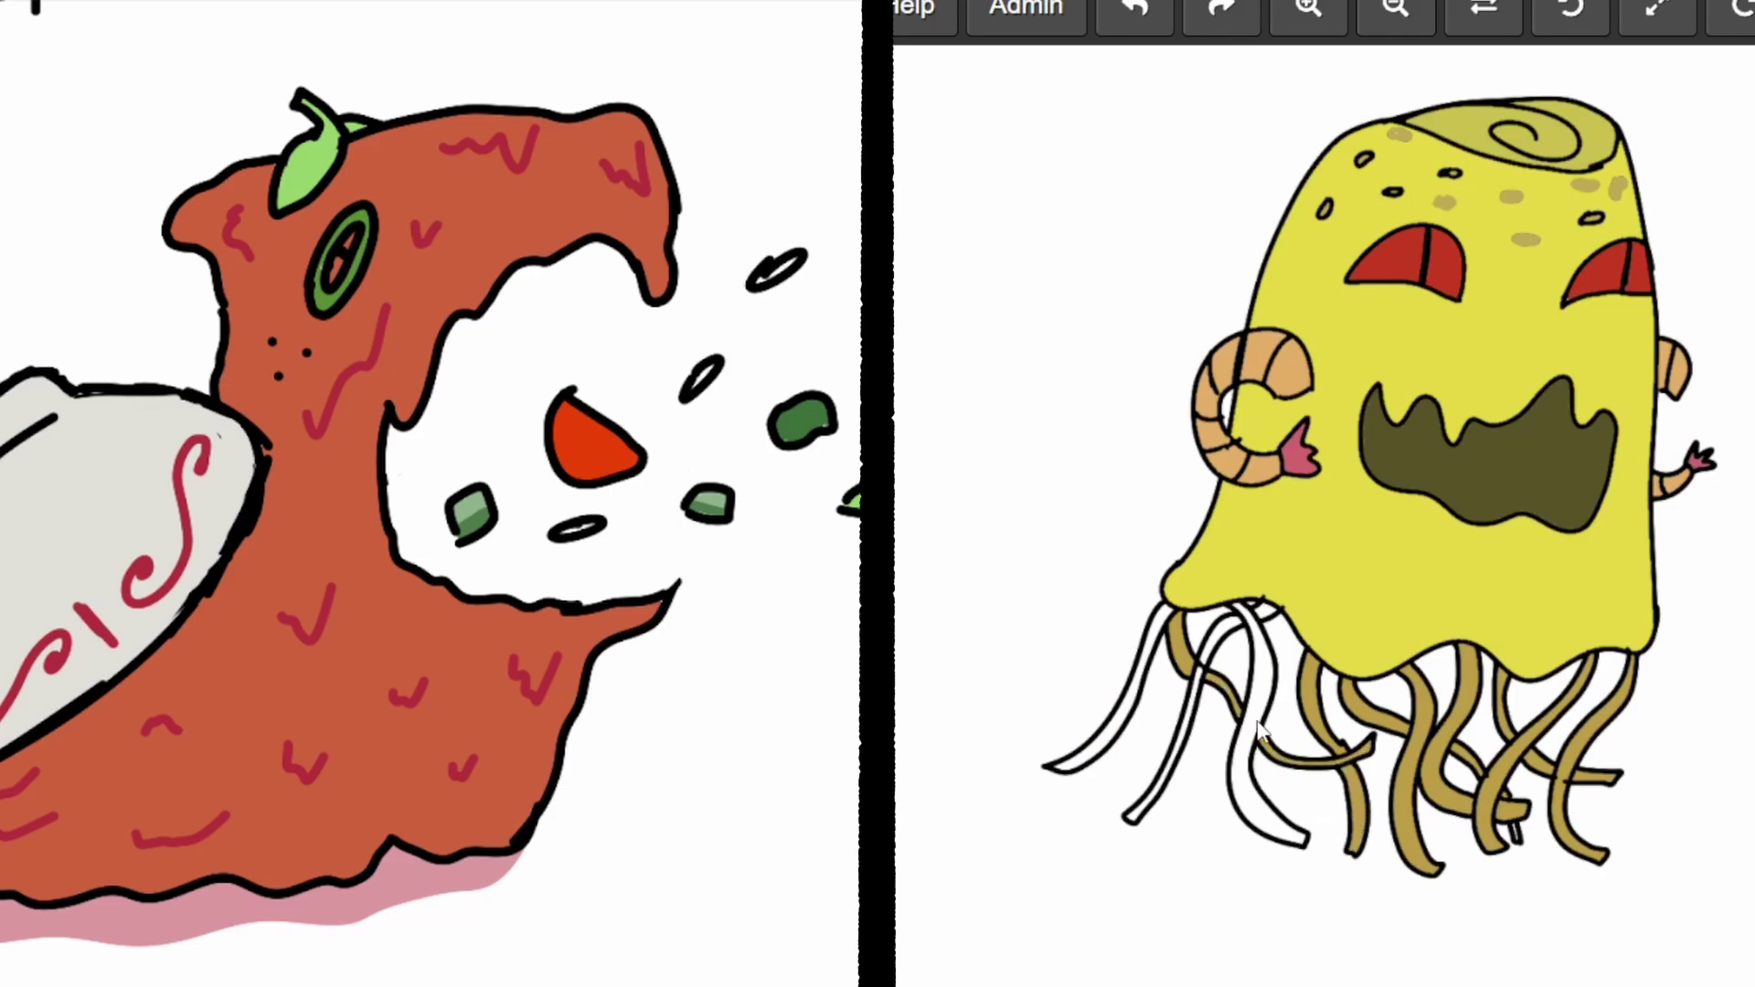
{"action": "left_click", "coordinate": [1265, 762]}
{"action": "left_click", "coordinate": [1188, 725]}
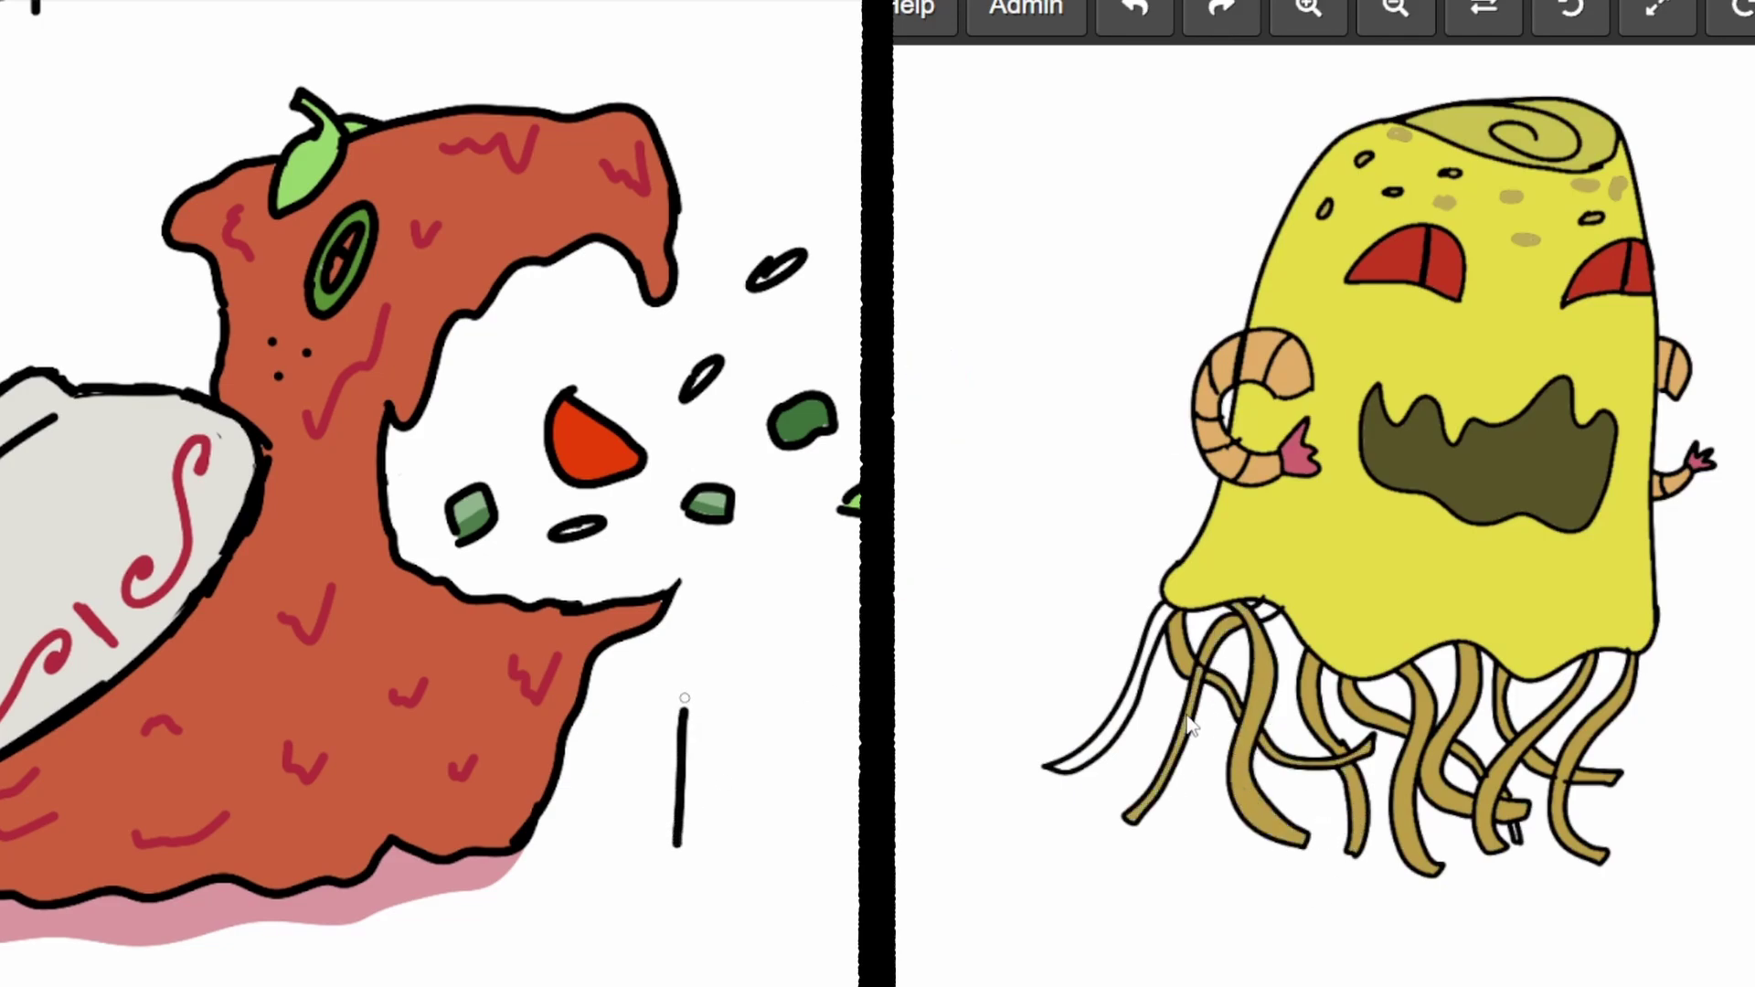
{"action": "left_click", "coordinate": [1153, 653]}
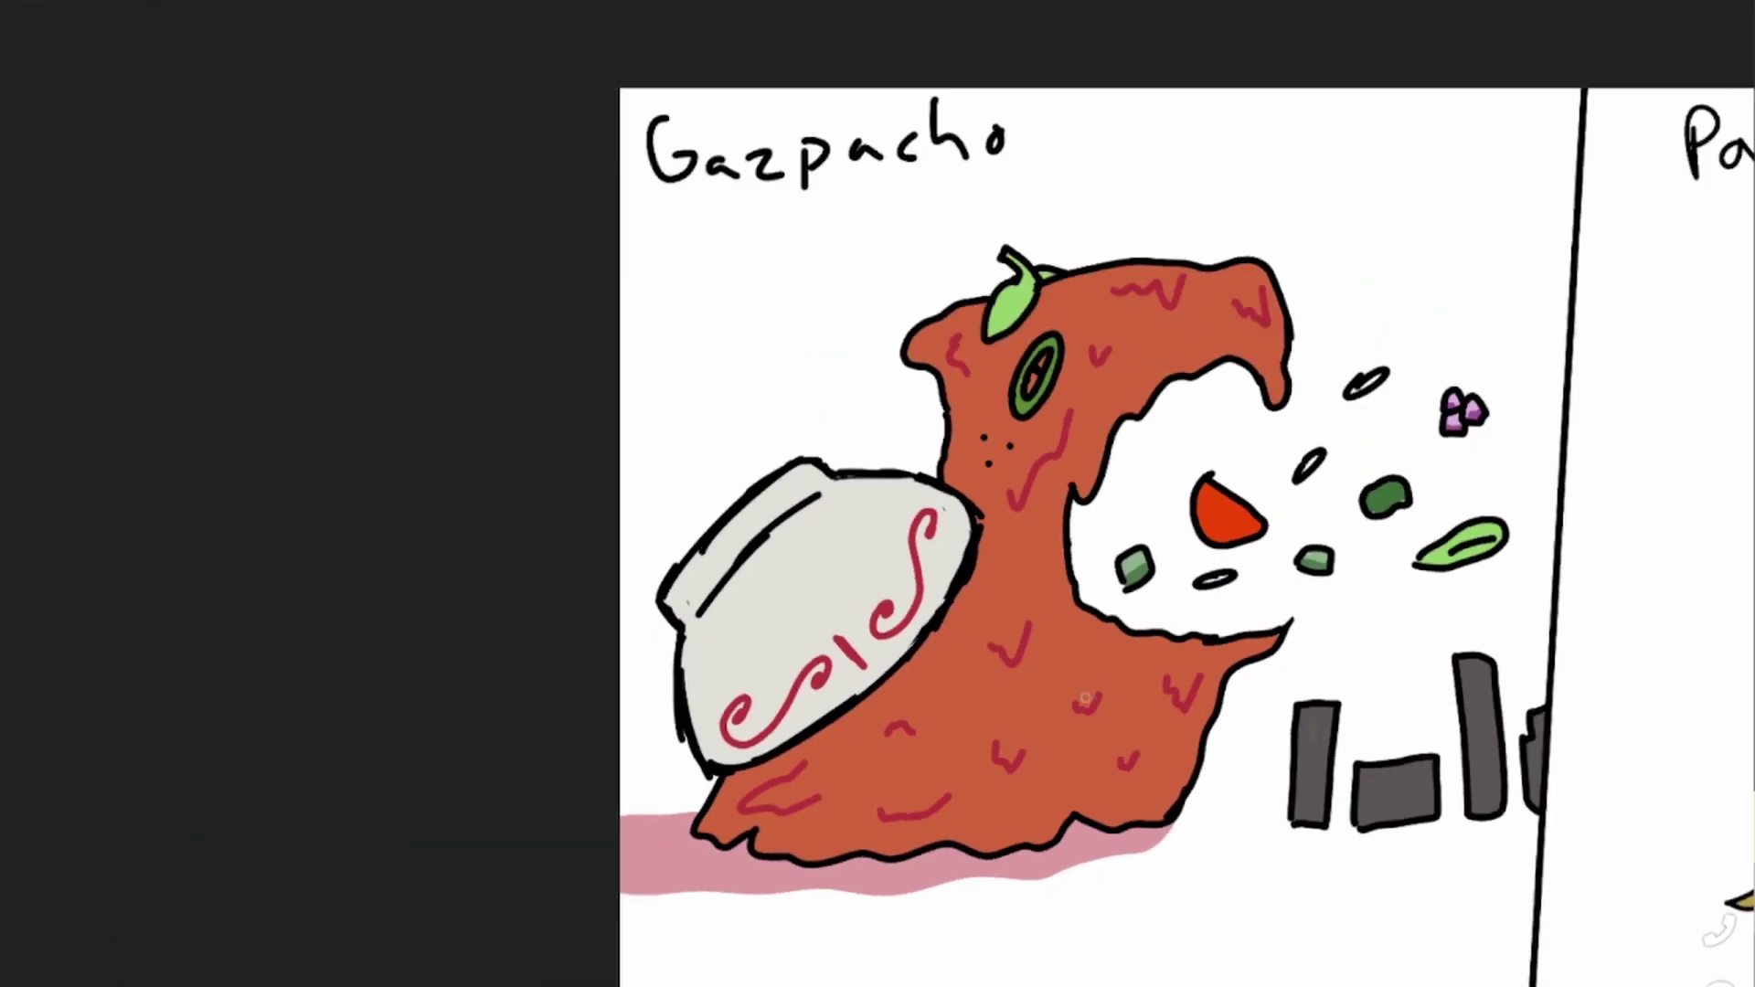
{"action": "scroll", "coordinate": [1086, 698], "scroll_direction": "down", "scroll_amount": 7}
{"action": "scroll", "coordinate": [1468, 798], "scroll_direction": "up", "scroll_amount": 2}
{"action": "scroll", "coordinate": [1658, 714], "scroll_direction": "up", "scroll_amount": 2}
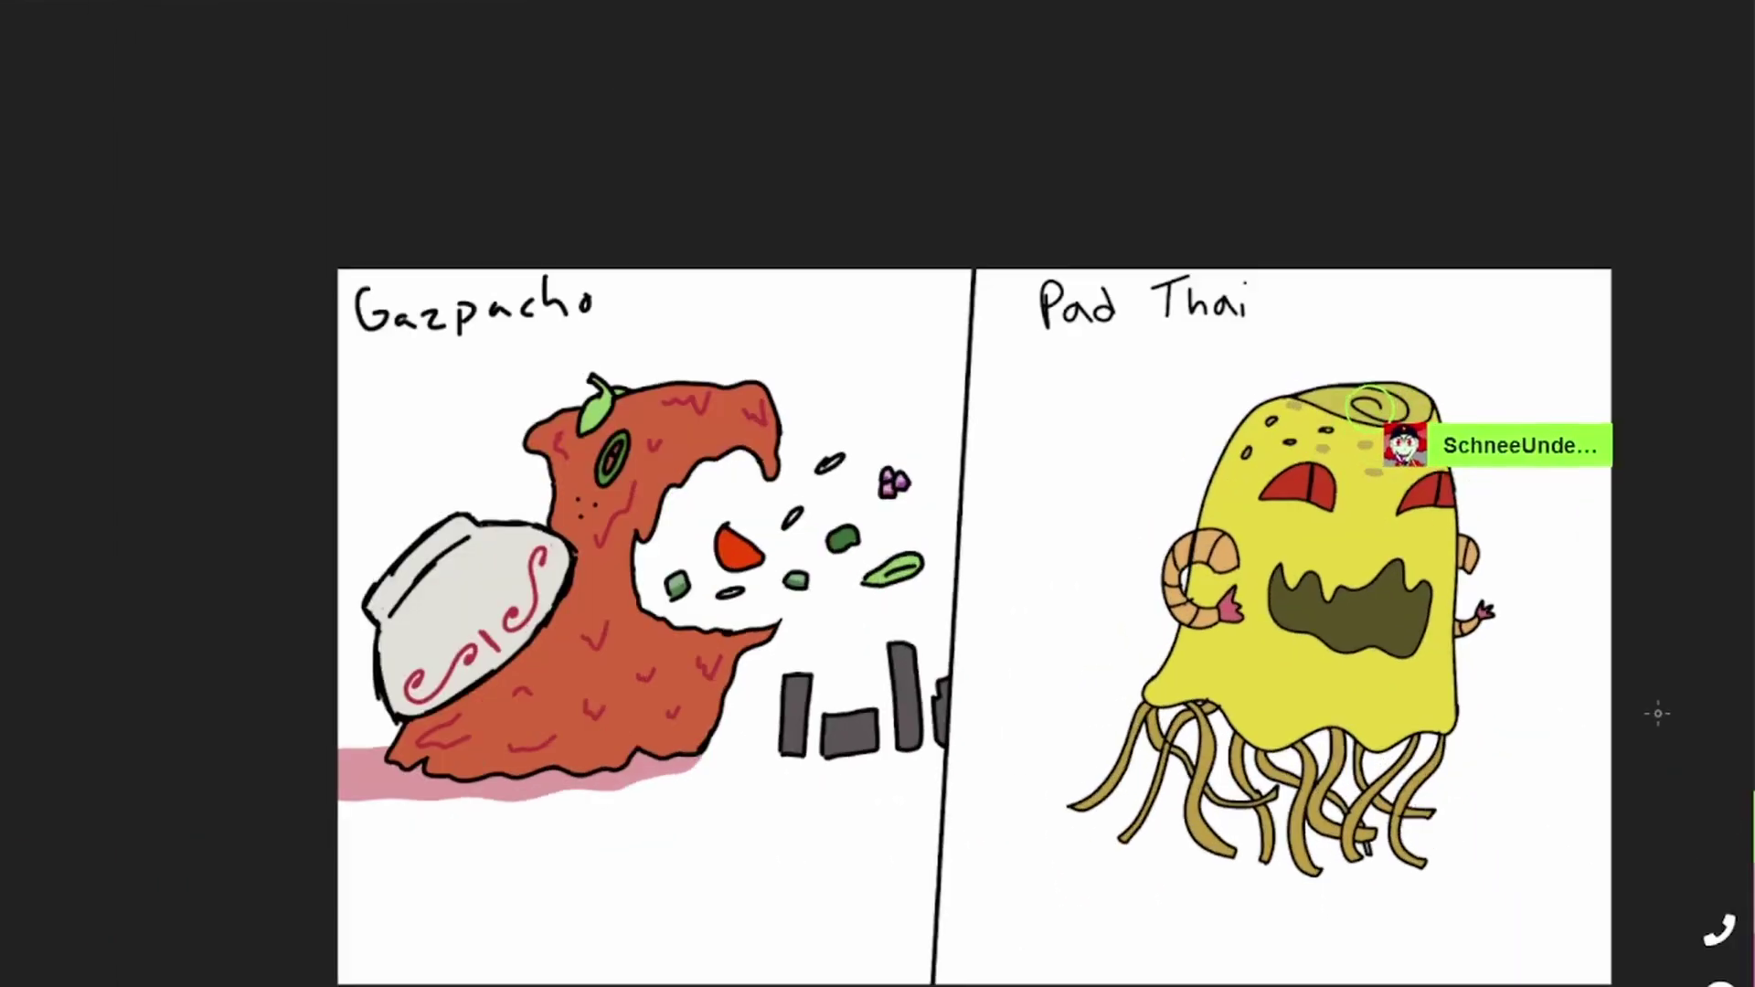